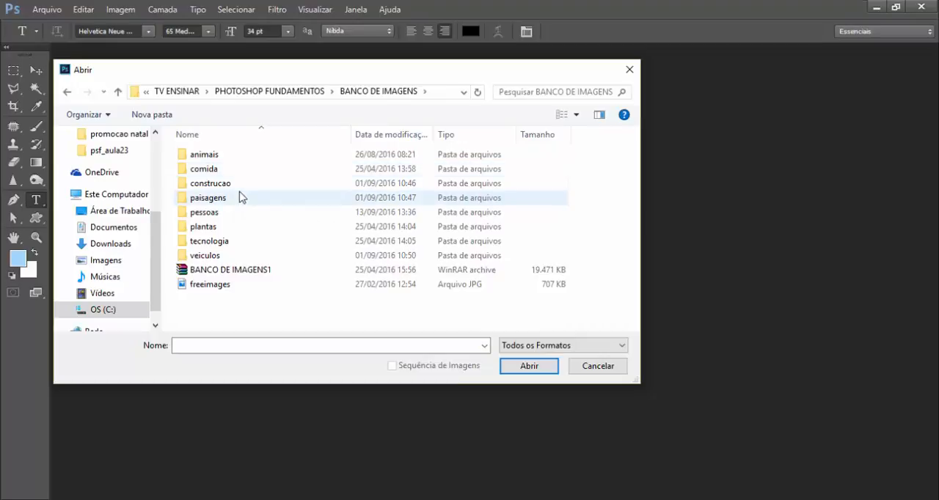
# Open criancas.jpg from the pessoas folder with its embedded colour profile kept, and activate the Move tool.
pyautogui.doubleClick(213, 213)
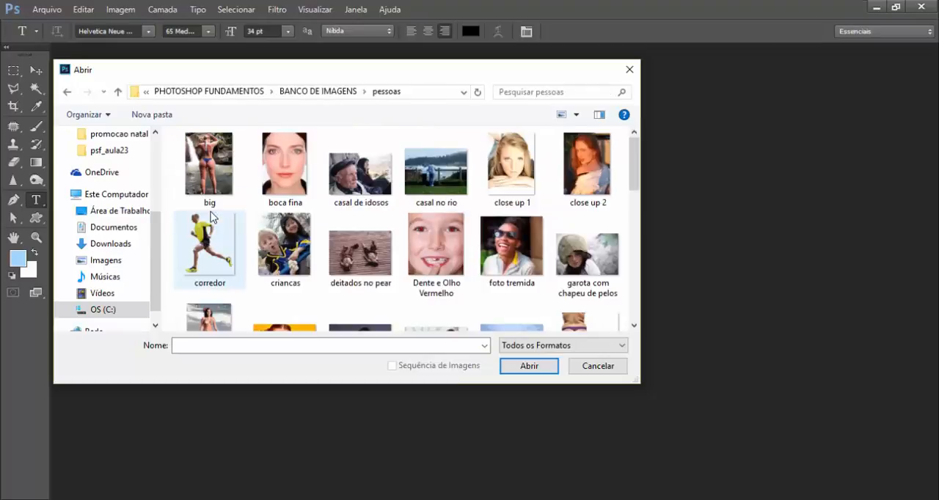
pyautogui.scroll(-2, 220, 220)
pyautogui.scroll(1, 261, 227)
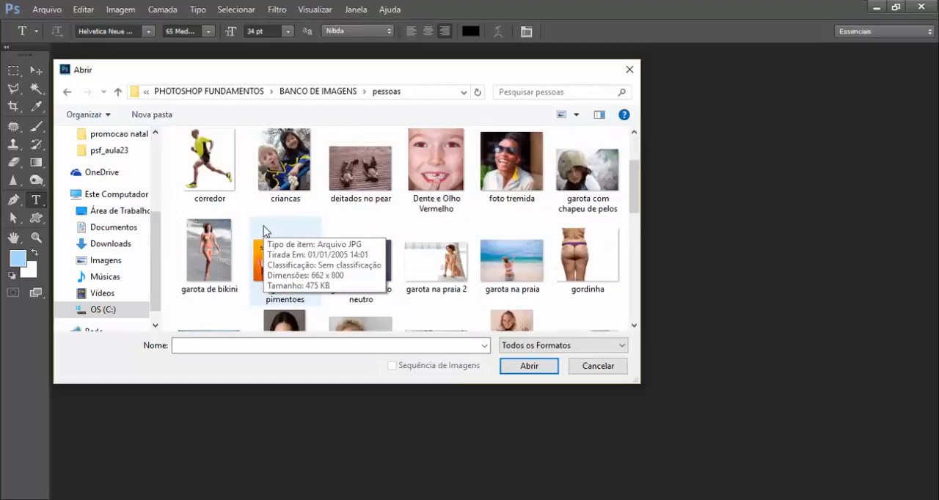
pyautogui.doubleClick(276, 169)
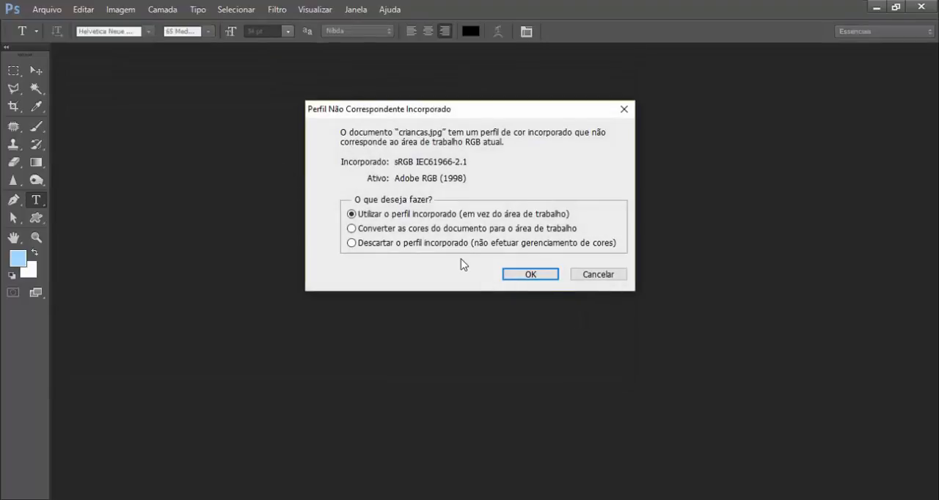
pyautogui.click(514, 275)
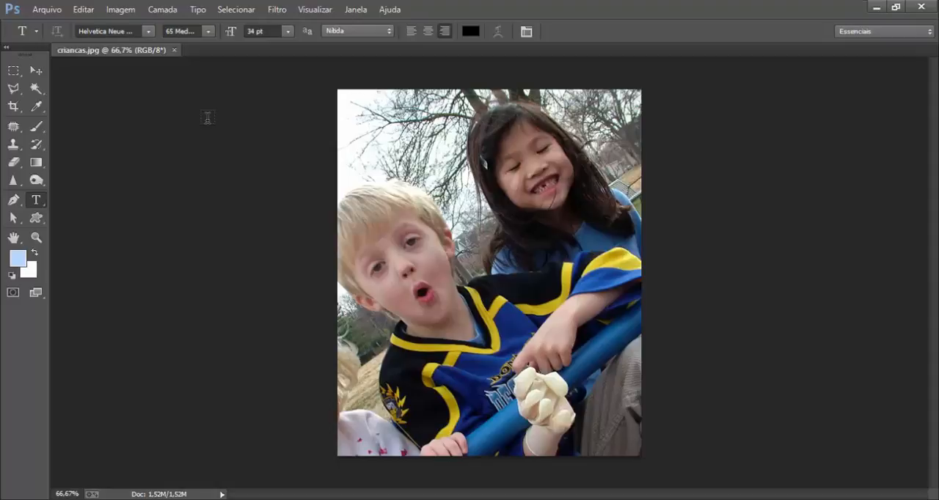
pyautogui.click(35, 70)
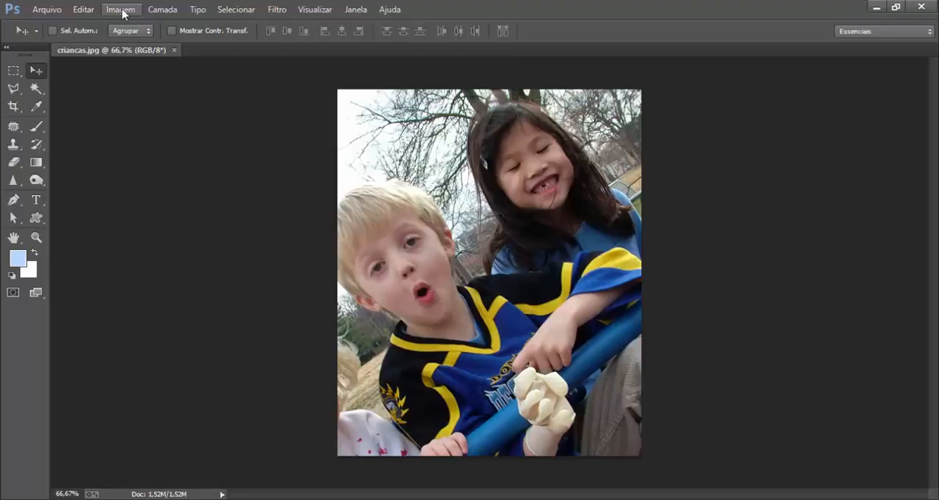
# Preview several Croqui effects in the filter gallery, including Carvão, Crayon Conté, Matriz de Meio-Tom and Papel de Carta.
pyautogui.click(278, 10)
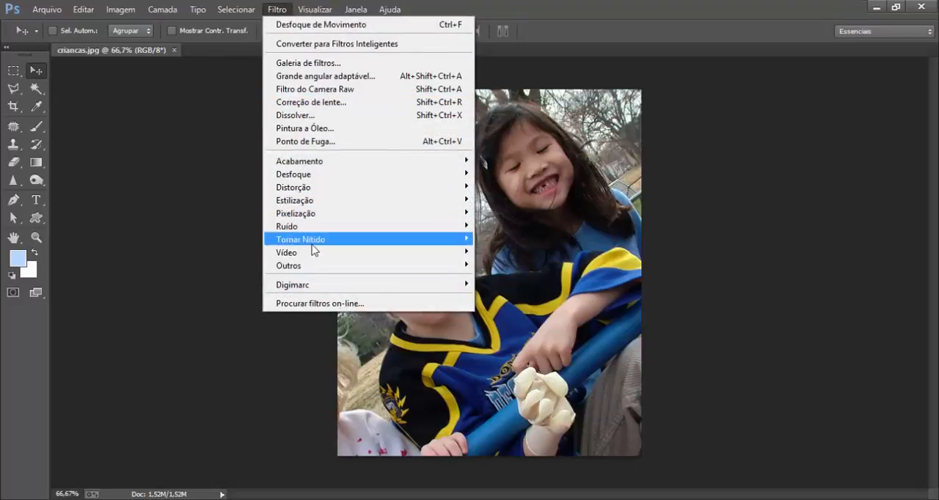
pyautogui.moveTo(309, 269)
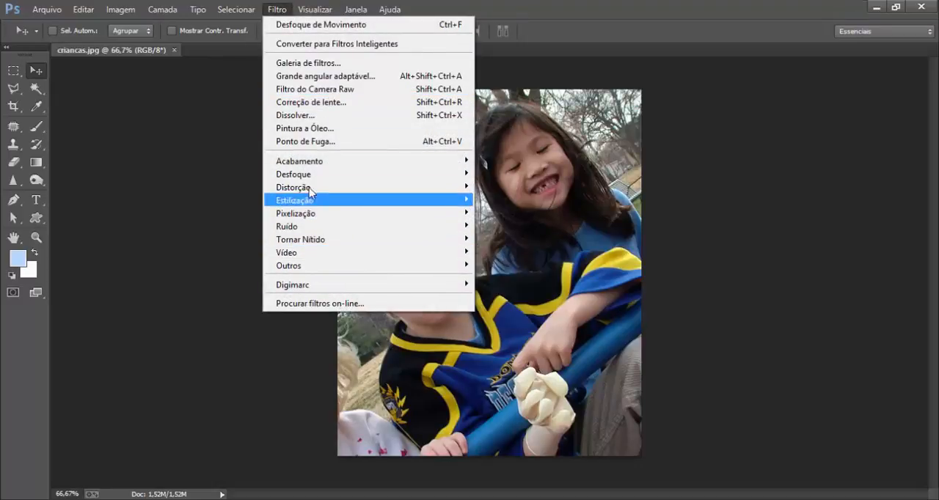
pyautogui.click(286, 64)
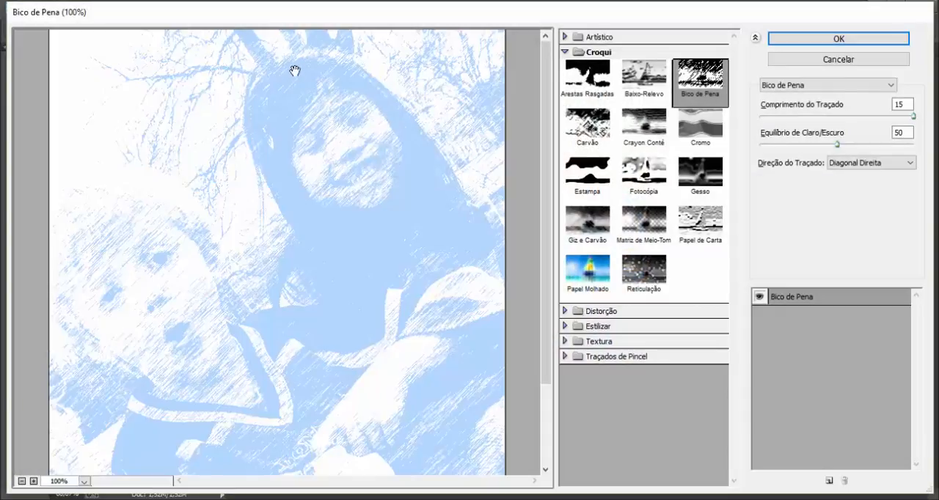
pyautogui.click(587, 73)
pyautogui.click(584, 116)
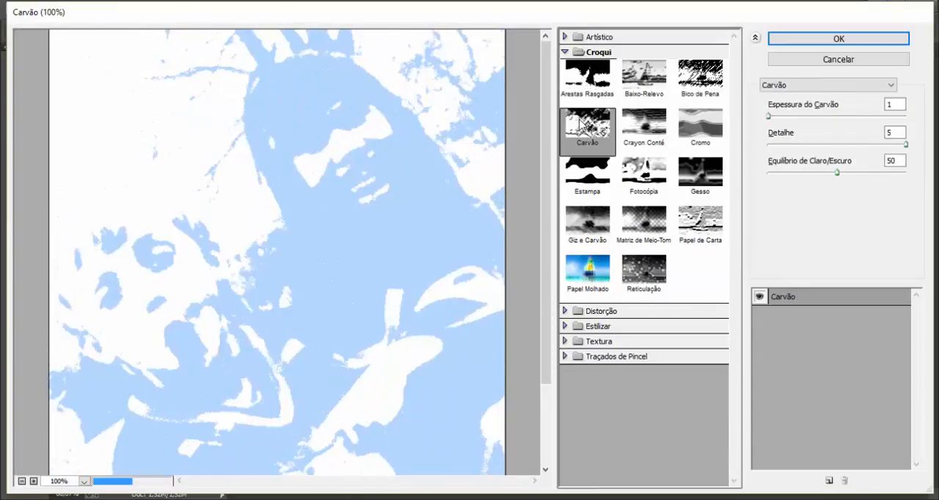
pyautogui.click(625, 134)
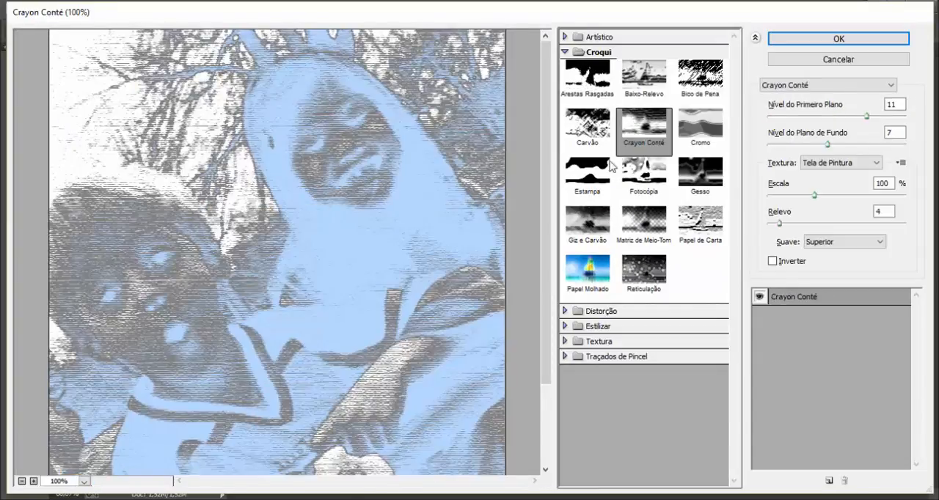
pyautogui.click(600, 225)
pyautogui.click(644, 229)
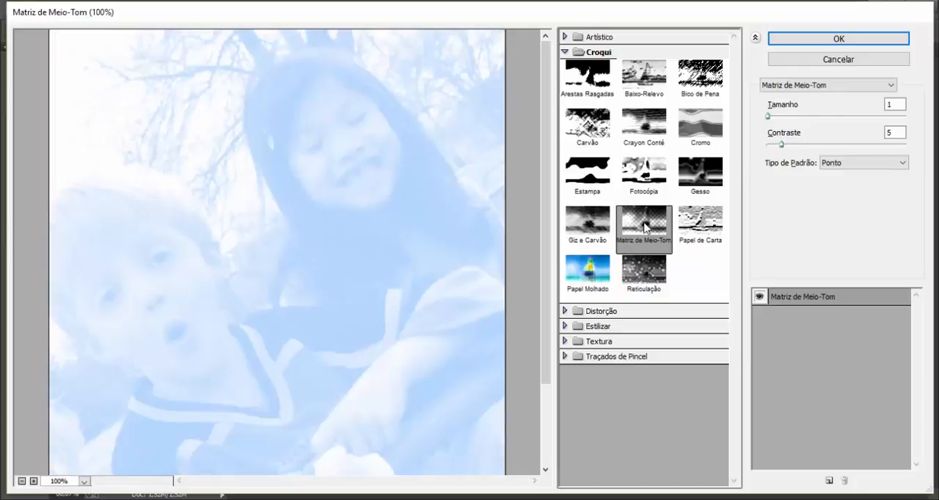
pyautogui.click(697, 226)
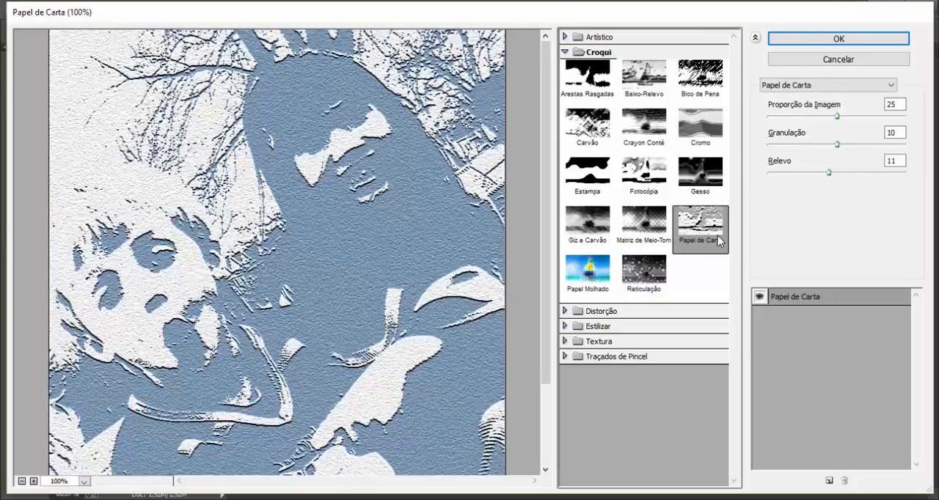
# Try the Papel Molhado effect with Comprimento da Fibra 18 and Brilho 61, and leave the gallery without applying it.
pyautogui.click(602, 272)
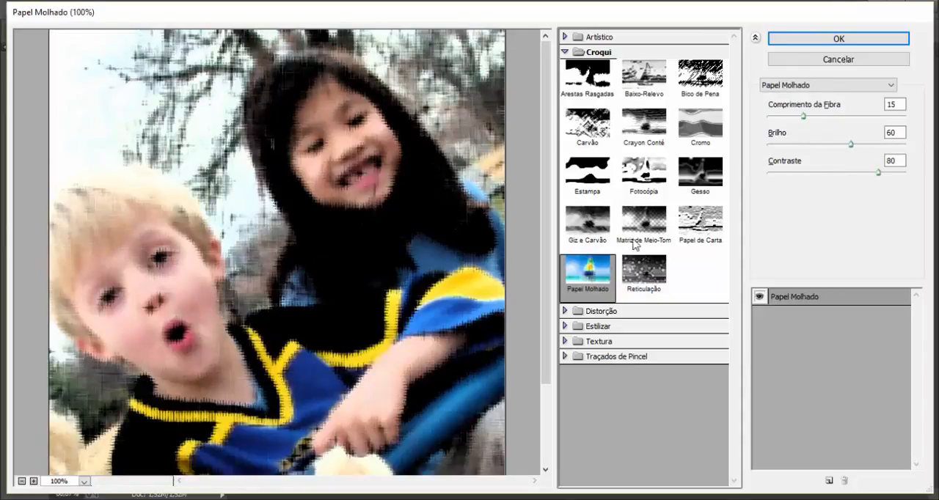
pyautogui.moveTo(806, 119)
pyautogui.mouseDown()
pyautogui.moveTo(836, 119)
pyautogui.moveTo(813, 120)
pyautogui.mouseUp()
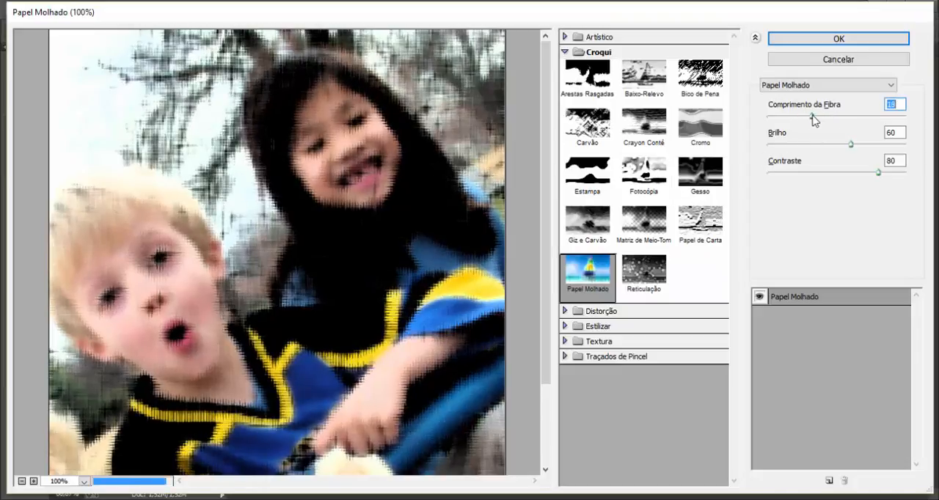
pyautogui.click(853, 144)
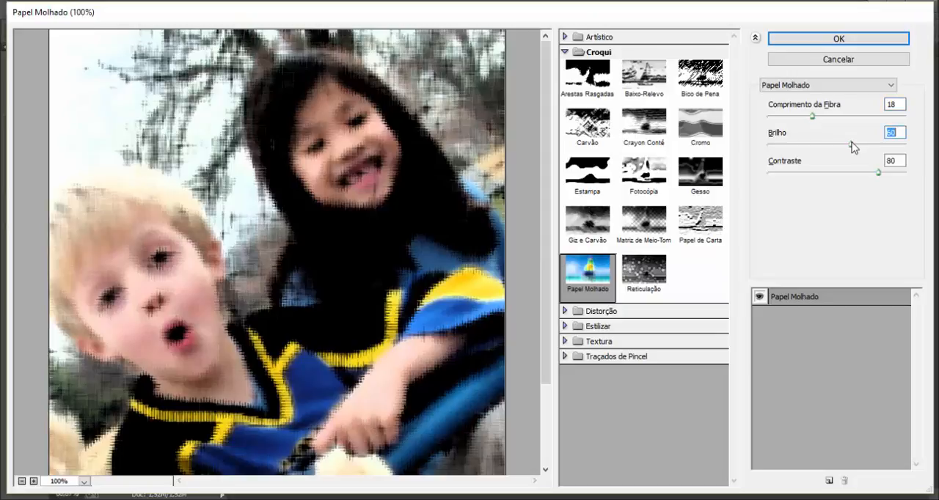
pyautogui.moveTo(848, 145)
pyautogui.mouseDown()
pyautogui.moveTo(823, 146)
pyautogui.moveTo(853, 150)
pyautogui.mouseUp()
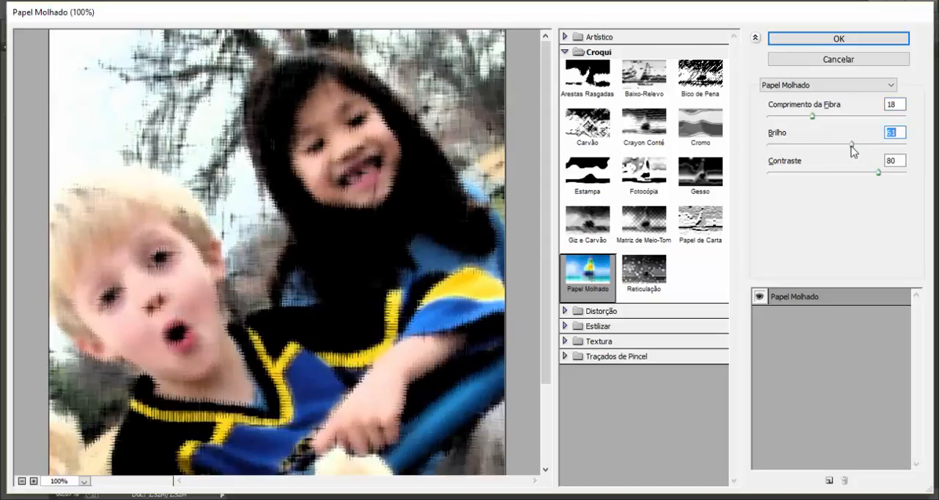
pyautogui.click(825, 61)
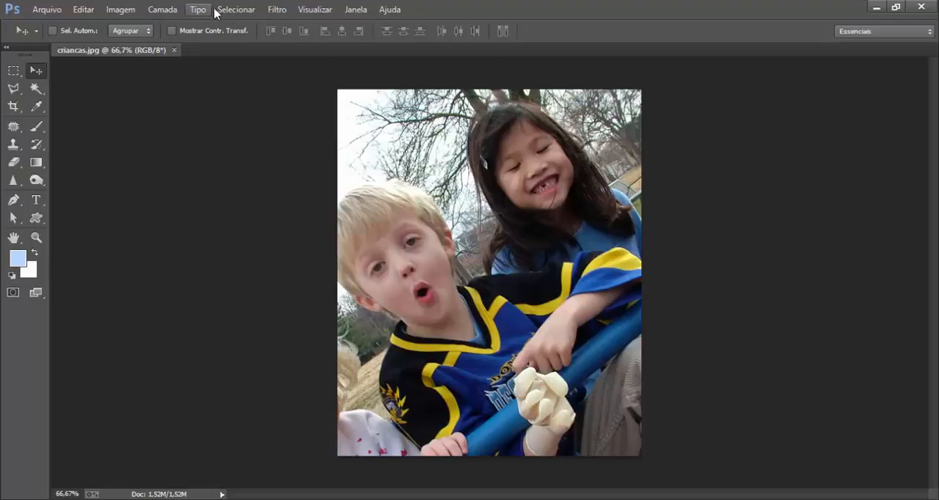
# Try the basic Tornar Nítido sharpening filter on the photo and undo it.
pyautogui.click(277, 10)
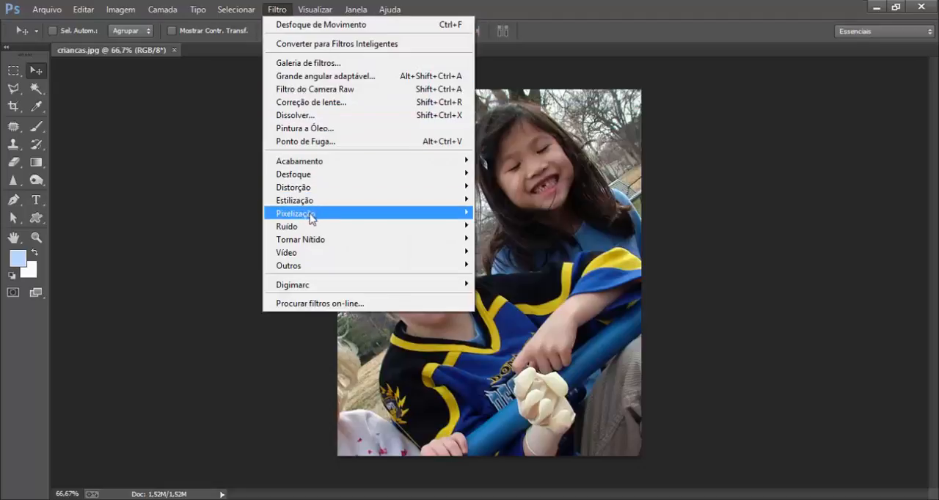
pyautogui.moveTo(315, 243)
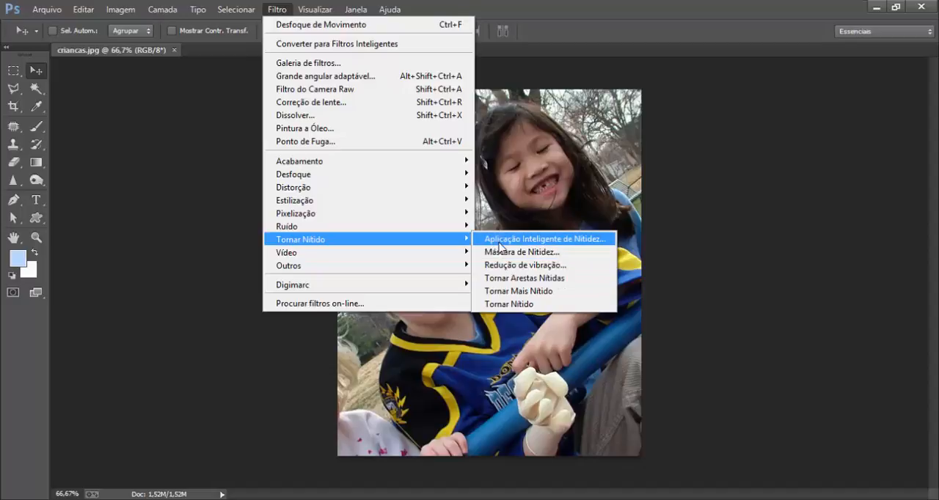
pyautogui.click(503, 303)
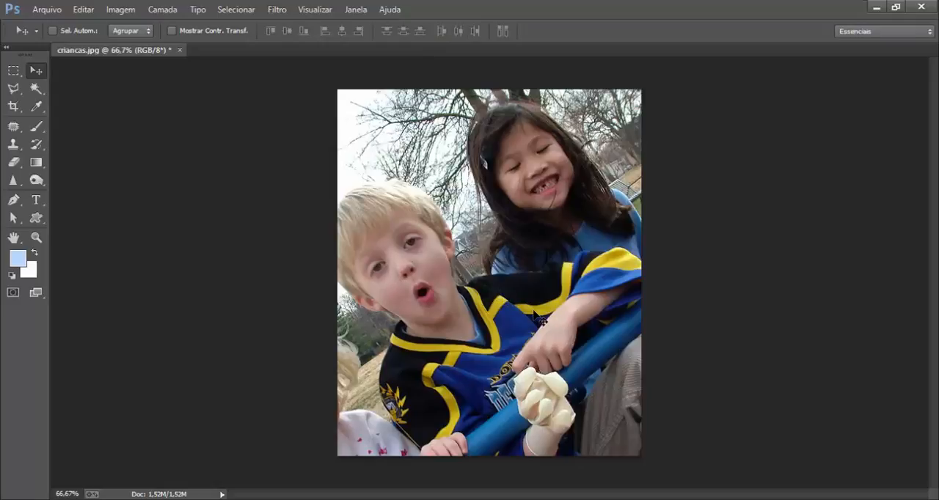
pyautogui.hotkey('ctrl', 'z')
# Open Aplicação Inteligente de Nitidez with the boy's face in the preview, and examine its Sombras/Realces options.
pyautogui.click(275, 10)
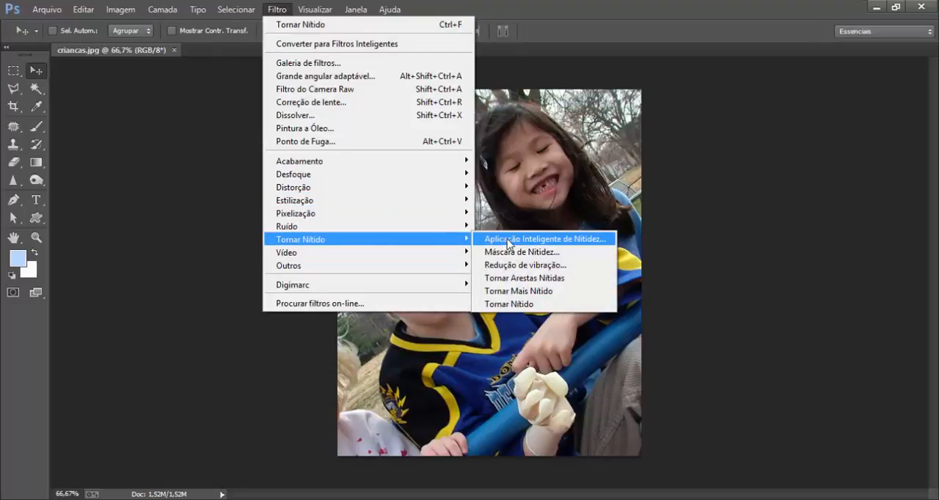
pyautogui.click(571, 240)
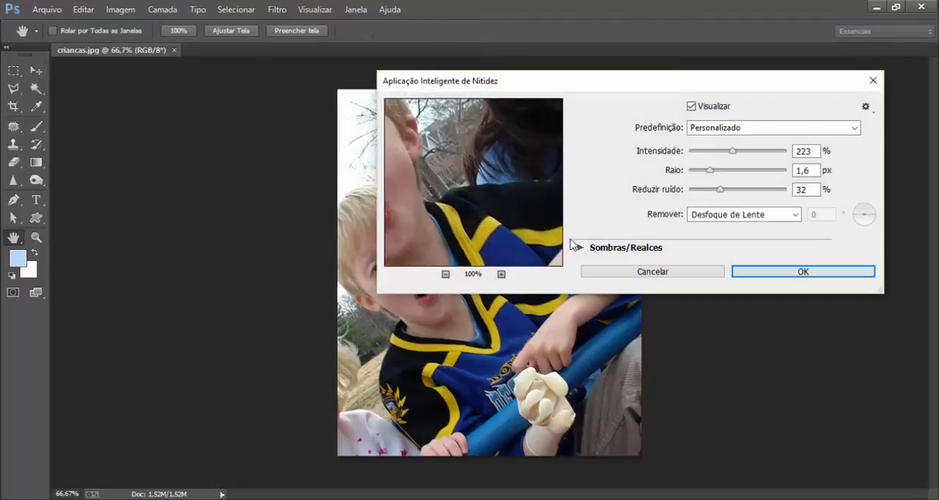
pyautogui.moveTo(426, 156); pyautogui.dragTo(548, 167)
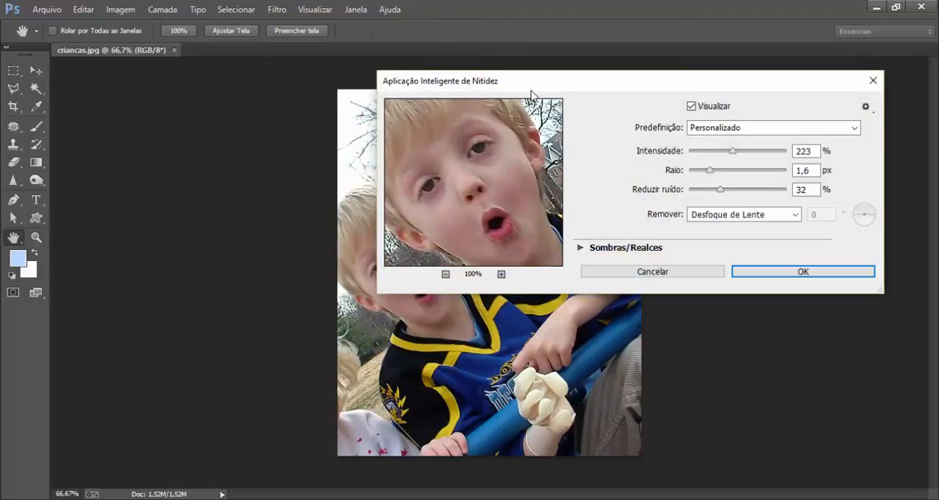
pyautogui.moveTo(532, 92); pyautogui.dragTo(578, 147)
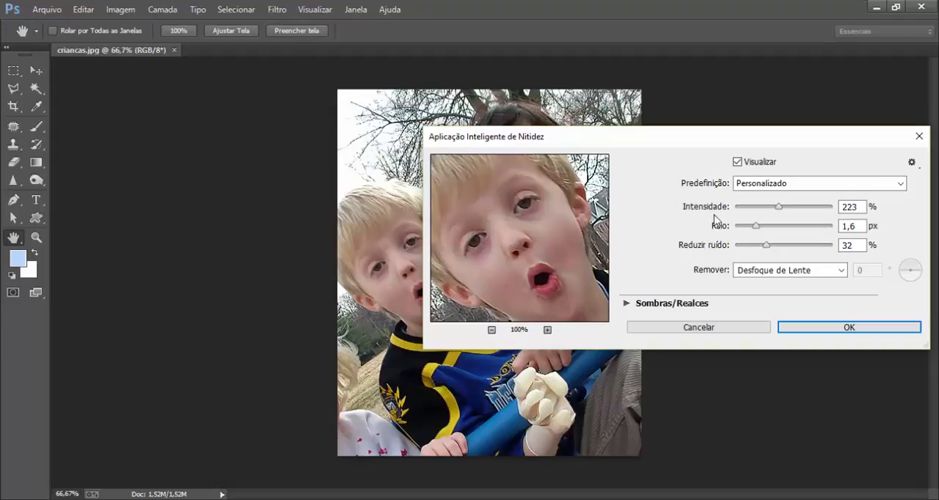
pyautogui.click(626, 304)
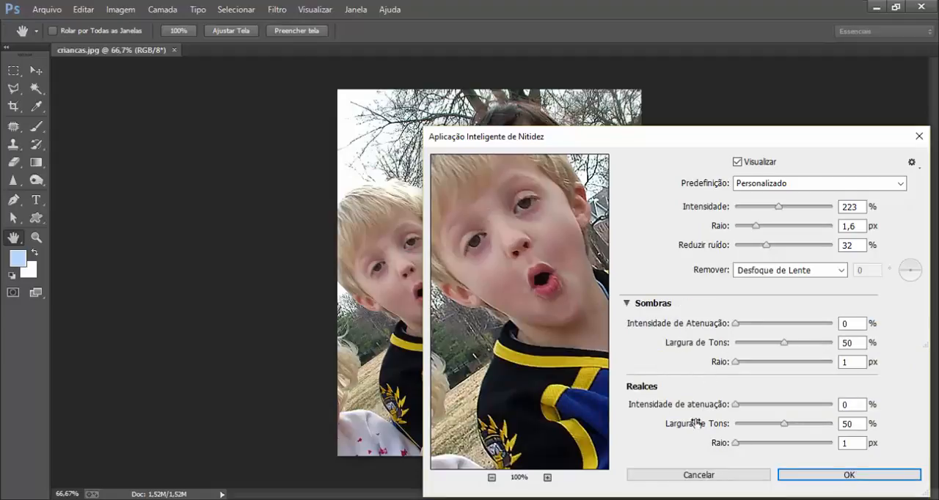
pyautogui.click(627, 304)
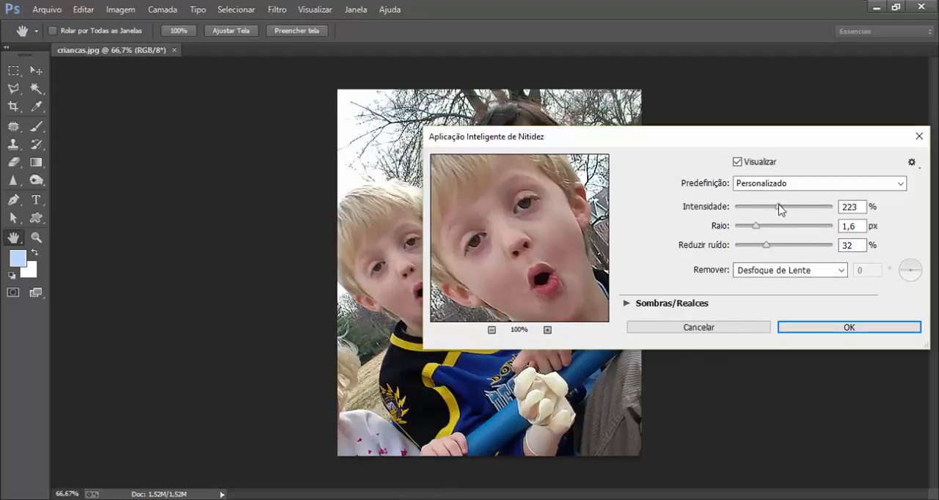
# Set the smart sharpening to Intensidade 234%, Raio 3,2 px and Reduzir ruído 30%.
pyautogui.moveTo(779, 209); pyautogui.dragTo(836, 210)
pyautogui.moveTo(758, 229); pyautogui.dragTo(732, 246)
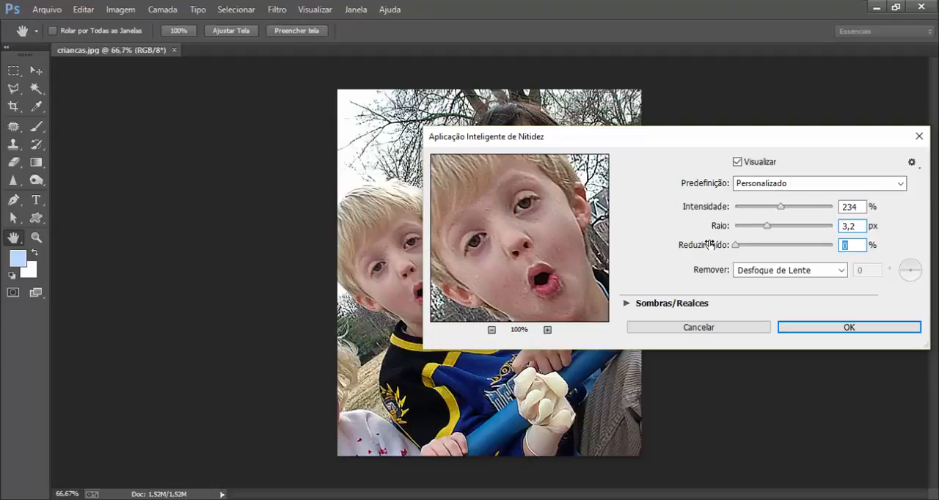
pyautogui.moveTo(736, 245); pyautogui.dragTo(766, 253)
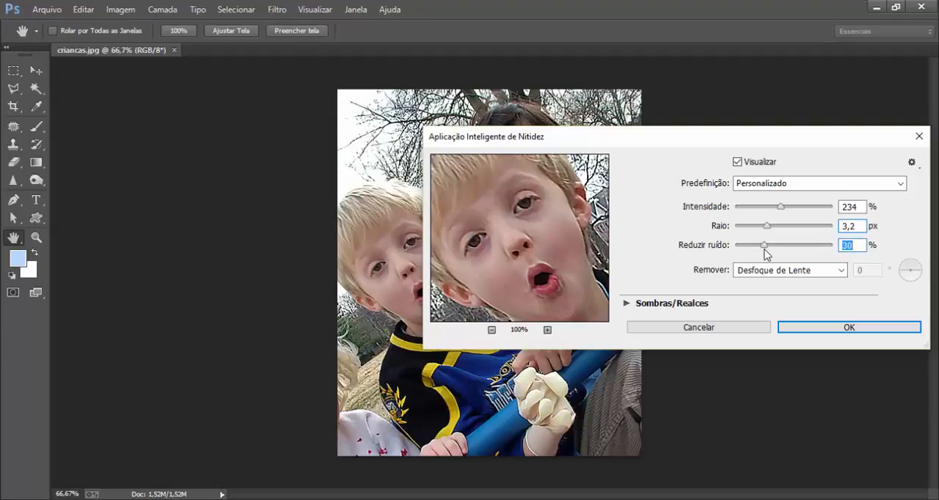
# Try smart sharpening with Intensidade 156%, Raio 1,0 px and Reduzir ruído 0%, and revert the photo to its unsharpened state.
pyautogui.moveTo(765, 252); pyautogui.dragTo(722, 228)
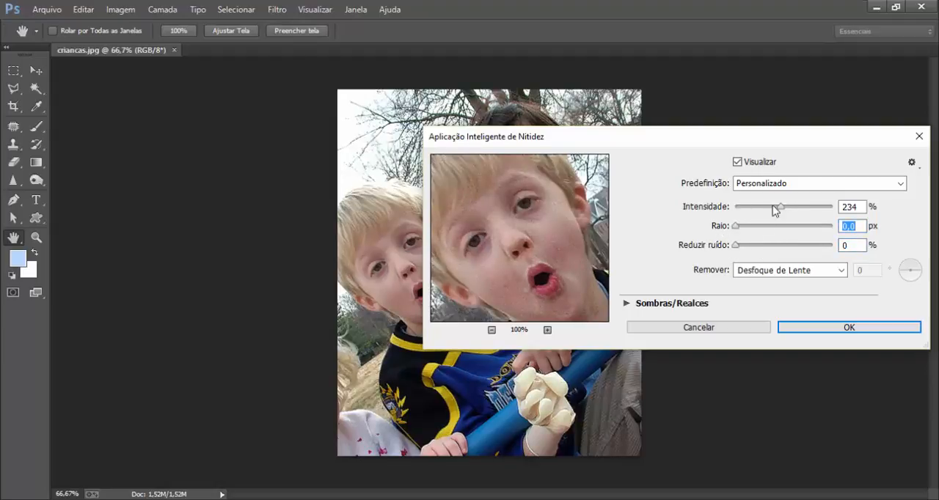
pyautogui.moveTo(775, 210); pyautogui.dragTo(748, 231)
pyautogui.moveTo(738, 207); pyautogui.dragTo(767, 212)
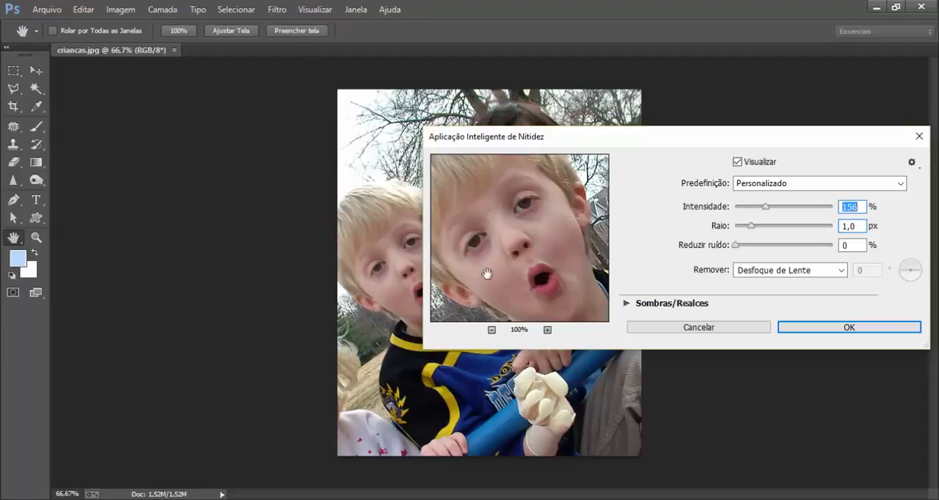
pyautogui.click(823, 330)
pyautogui.press('v')
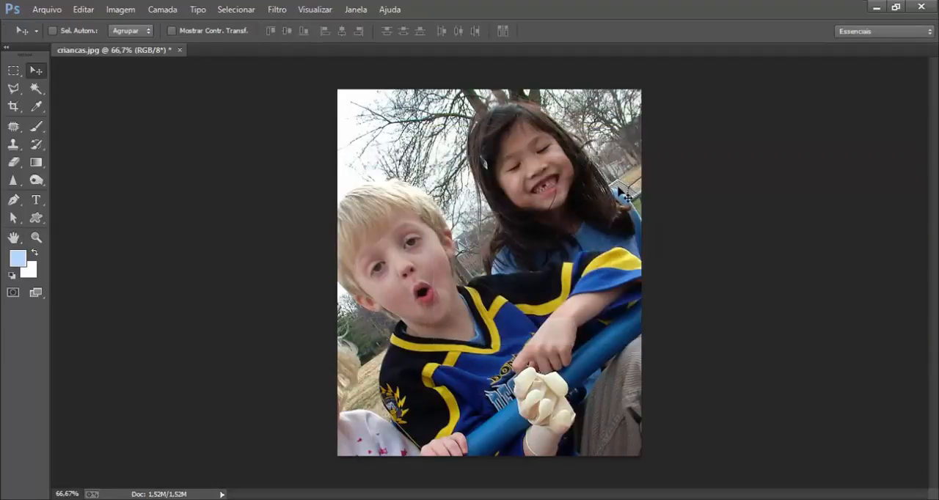
pyautogui.hotkey('ctrl', 'z')
pyautogui.press('F12')
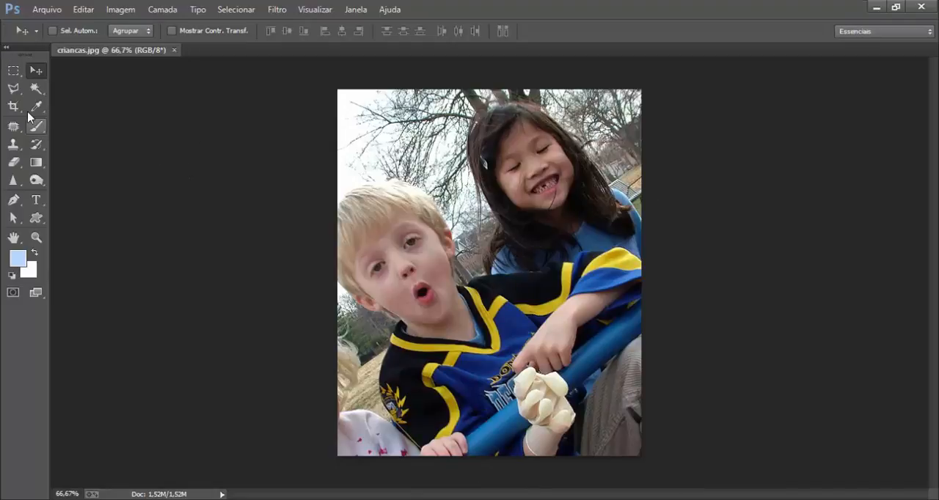
# Activate the Sharpen tool (Ferramenta Nitidez) and set its Resistência to 17%.
pyautogui.click(13, 182)
pyautogui.click(14, 185)
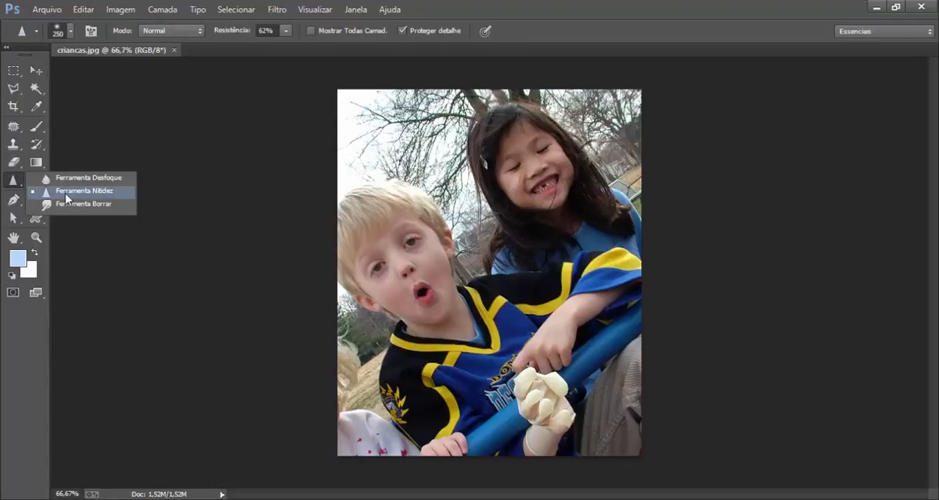
pyautogui.click(66, 192)
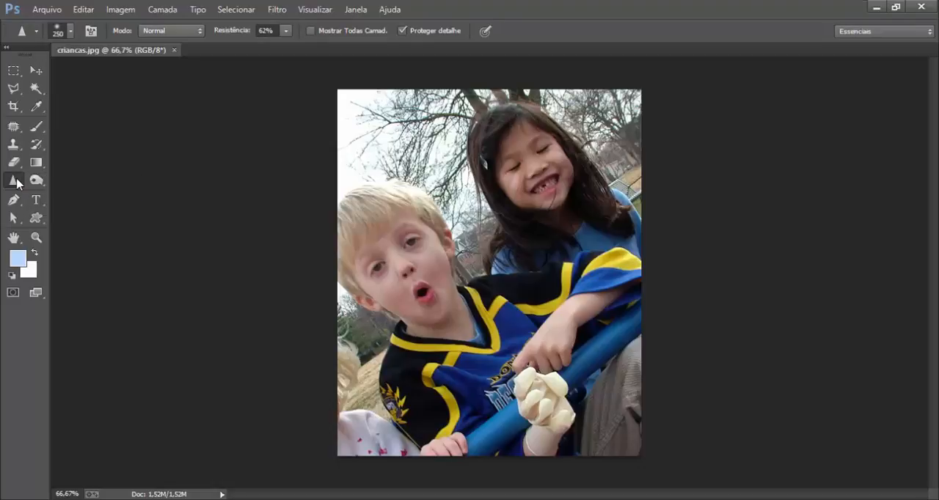
pyautogui.click(287, 31)
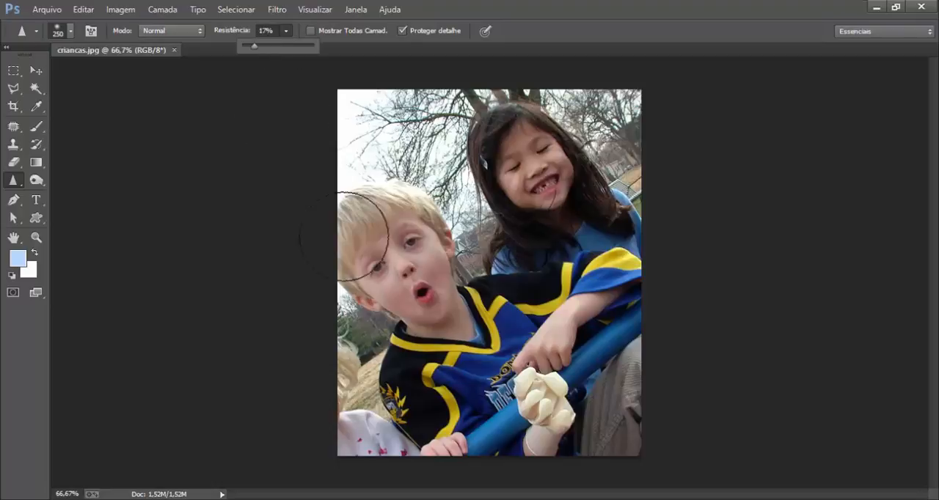
# Brush the Sharpen tool over the boy's face and across to his jersey at the current strength.
pyautogui.click(382, 221)
pyautogui.moveTo(429, 283)
pyautogui.mouseDown()
pyautogui.moveTo(393, 280)
pyautogui.moveTo(386, 248)
pyautogui.moveTo(398, 231)
pyautogui.moveTo(374, 213)
pyautogui.mouseUp()
pyautogui.moveTo(421, 301)
pyautogui.mouseDown()
pyautogui.moveTo(387, 236)
pyautogui.moveTo(443, 420)
pyautogui.moveTo(558, 315)
pyautogui.moveTo(598, 312)
pyautogui.moveTo(440, 430)
pyautogui.moveTo(357, 387)
pyautogui.moveTo(496, 429)
pyautogui.moveTo(631, 340)
pyautogui.moveTo(612, 402)
pyautogui.moveTo(507, 389)
pyautogui.moveTo(402, 252)
pyautogui.moveTo(360, 245)
pyautogui.moveTo(440, 304)
pyautogui.moveTo(561, 324)
pyautogui.mouseUp()
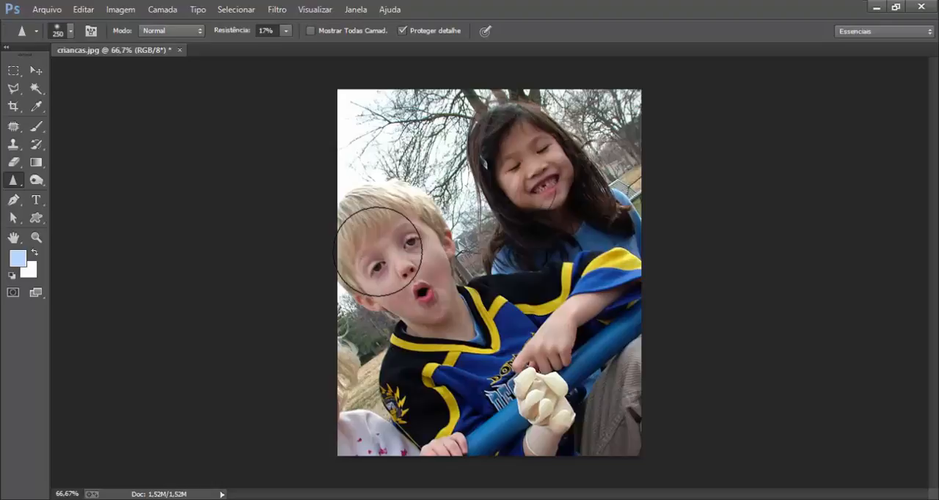
# Try sharpening the boy's face with Resistência at 100%, and revert the photo to its unsharpened state.
pyautogui.click(286, 32)
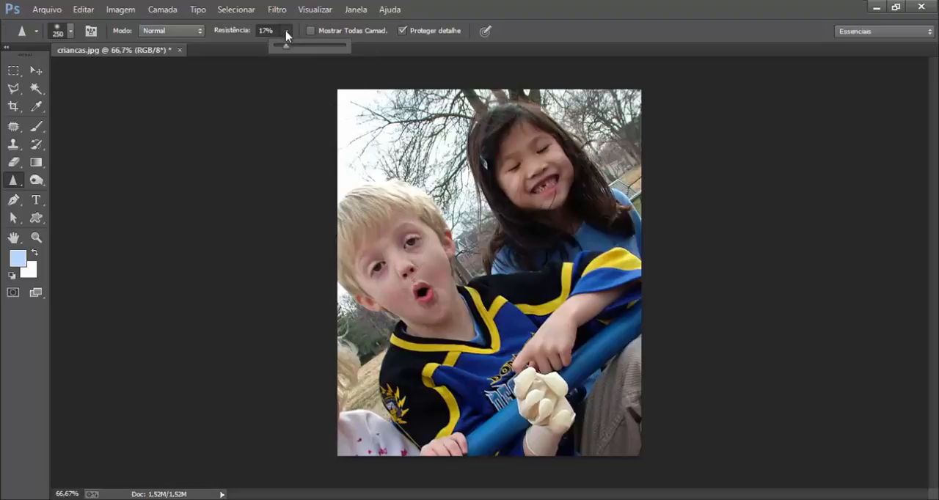
pyautogui.moveTo(284, 46); pyautogui.dragTo(349, 47)
pyautogui.moveTo(387, 226)
pyautogui.mouseDown()
pyautogui.moveTo(410, 238)
pyautogui.moveTo(443, 309)
pyautogui.moveTo(366, 249)
pyautogui.moveTo(374, 222)
pyautogui.moveTo(436, 297)
pyautogui.moveTo(345, 206)
pyautogui.moveTo(414, 247)
pyautogui.moveTo(426, 282)
pyautogui.moveTo(377, 290)
pyautogui.mouseUp()
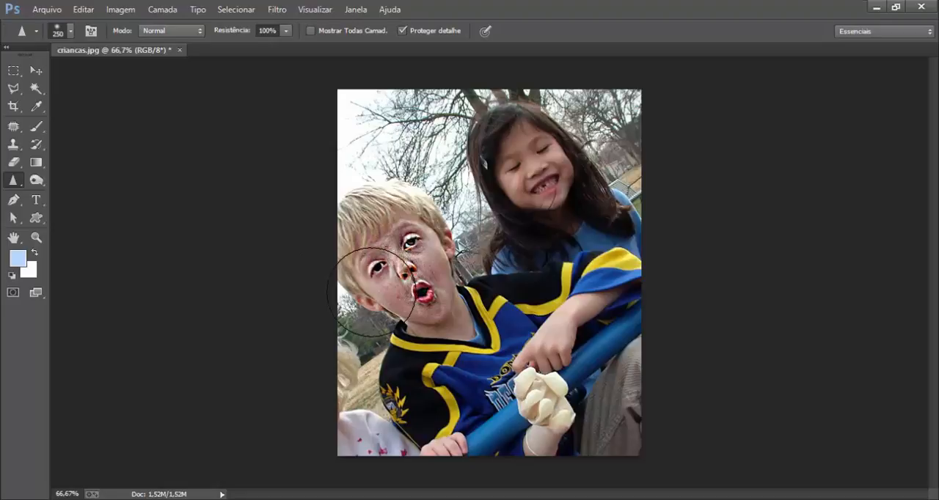
pyautogui.press('F12')
# Try Desfoque Gaussiano on the whole photo with Raio 5,5 pixels, previewing the boy's face, and discard it.
pyautogui.click(278, 10)
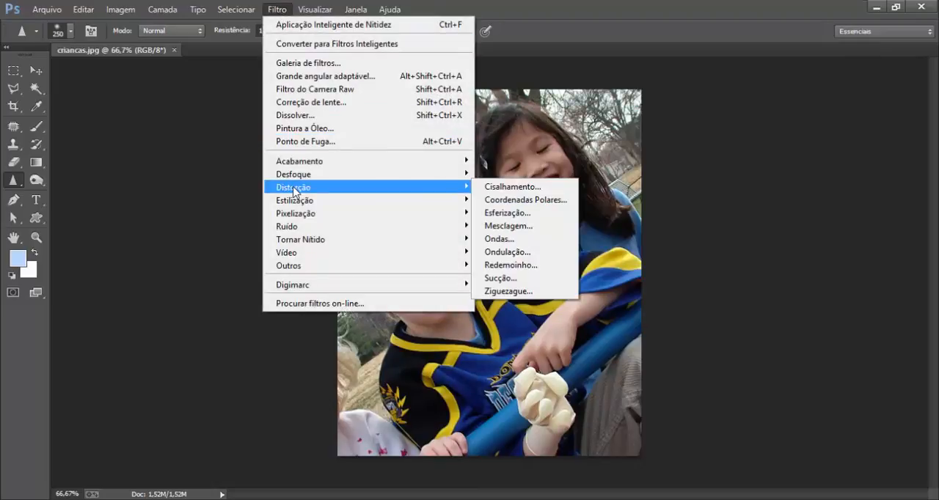
pyautogui.moveTo(296, 178)
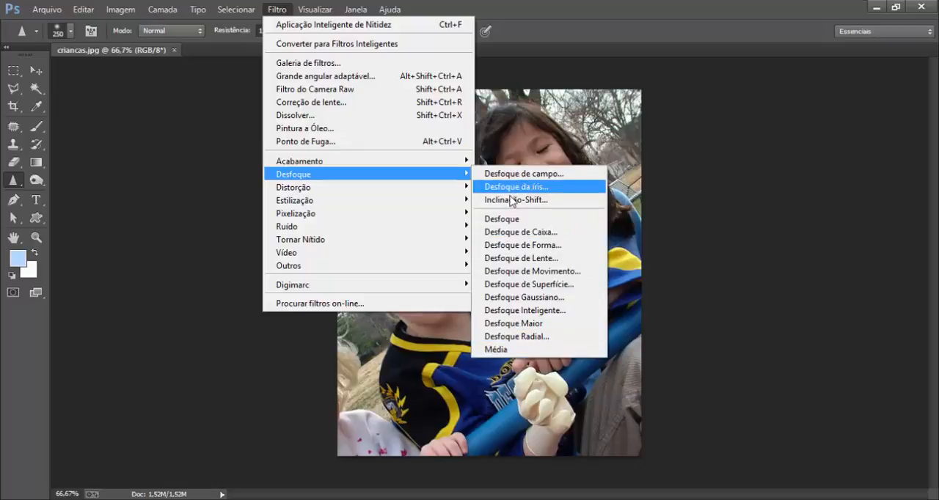
pyautogui.click(512, 298)
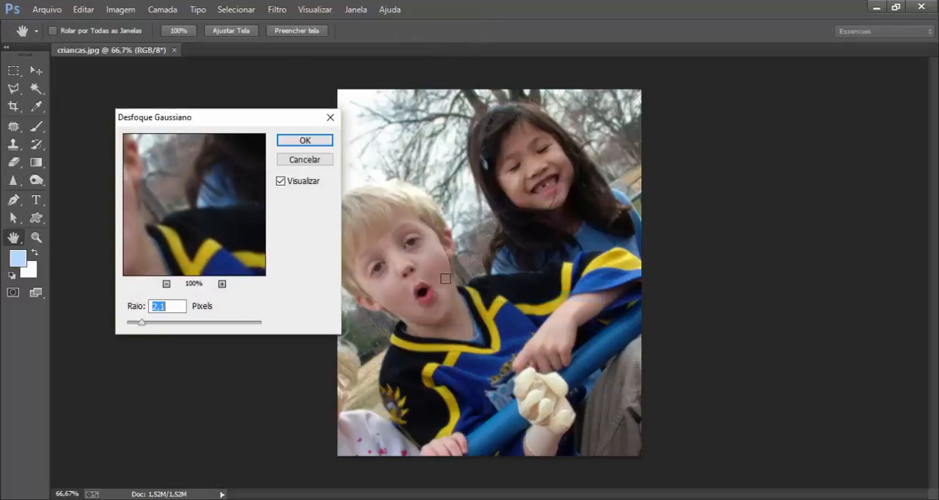
pyautogui.click(361, 211)
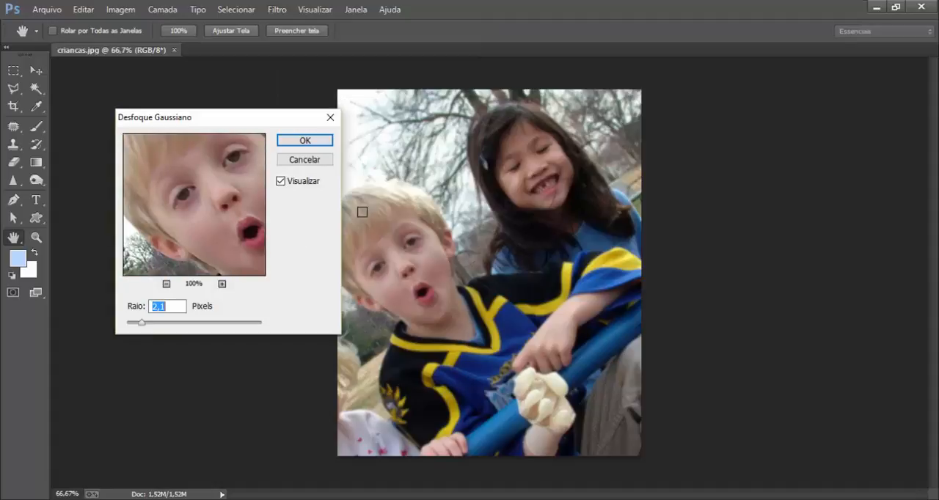
pyautogui.click(165, 324)
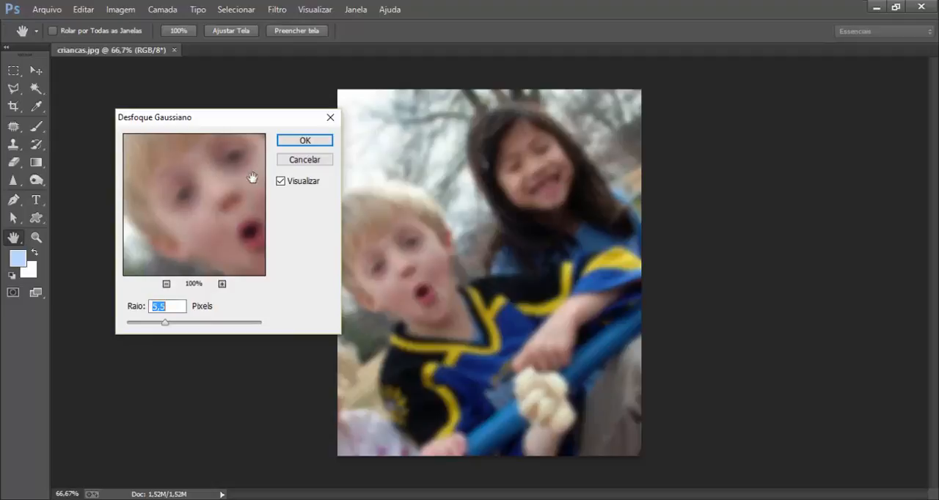
pyautogui.click(295, 161)
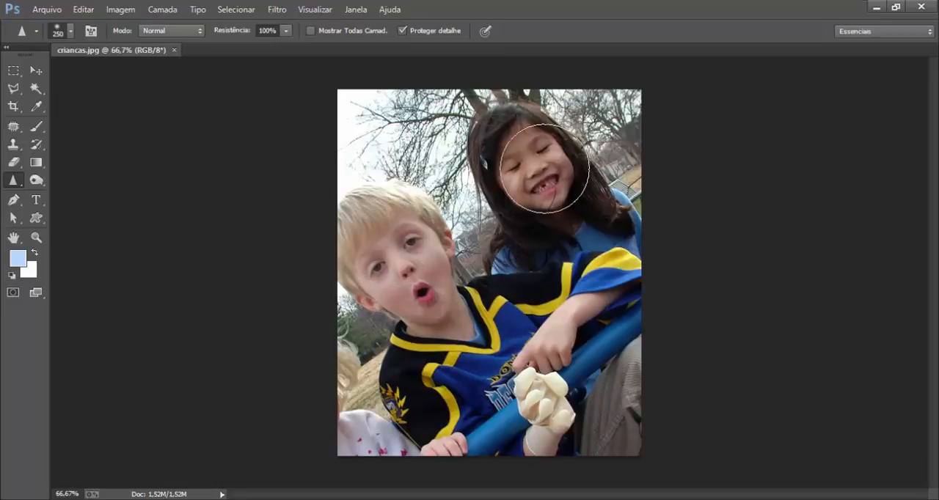
pyautogui.moveTo(544, 168)
pyautogui.mouseDown()
pyautogui.moveTo(506, 134)
pyautogui.moveTo(576, 194)
pyautogui.moveTo(487, 202)
pyautogui.moveTo(509, 158)
pyautogui.mouseUp()
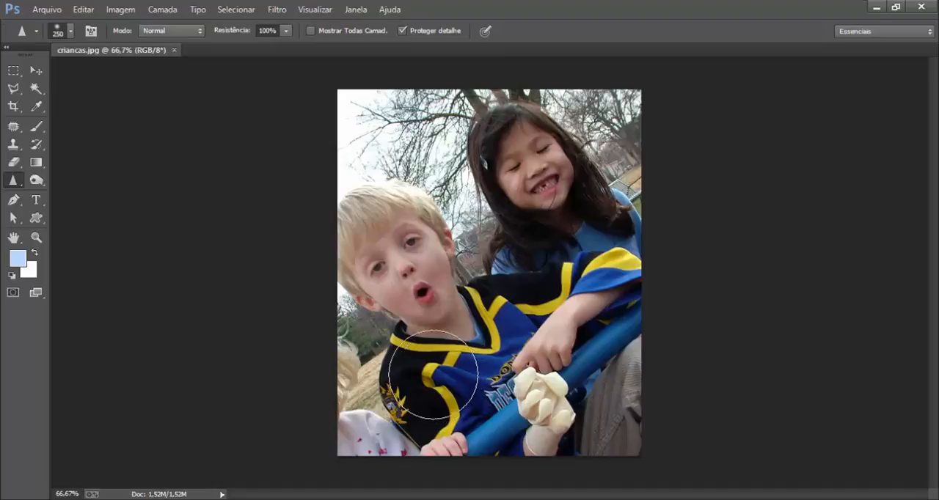
# Select the boy and the lower foreground with the Polygonal Lasso, leaving out the girl and the trees behind.
pyautogui.click(13, 88)
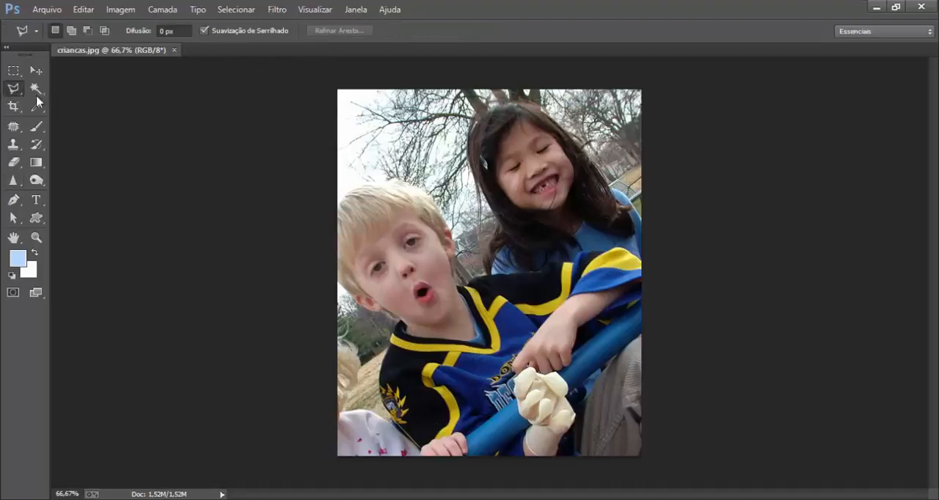
pyautogui.click(335, 91)
pyautogui.click(336, 174)
pyautogui.click(389, 177)
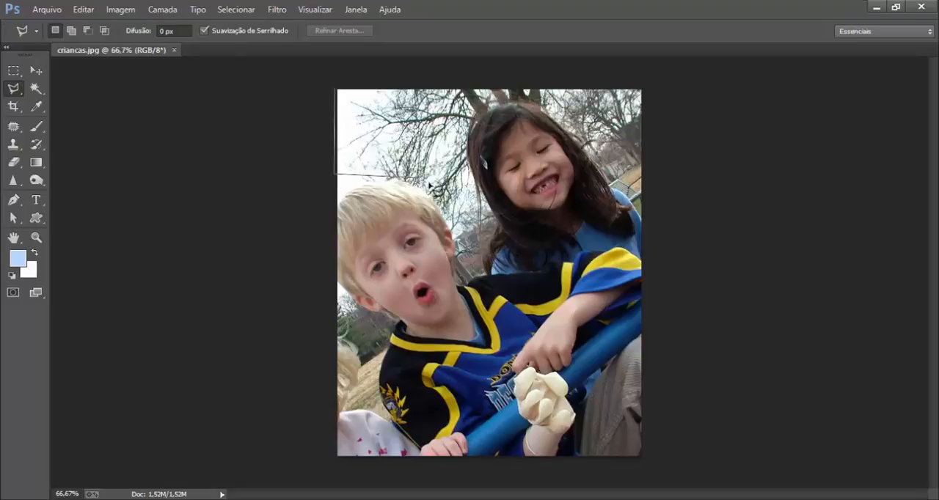
pyautogui.click(473, 274)
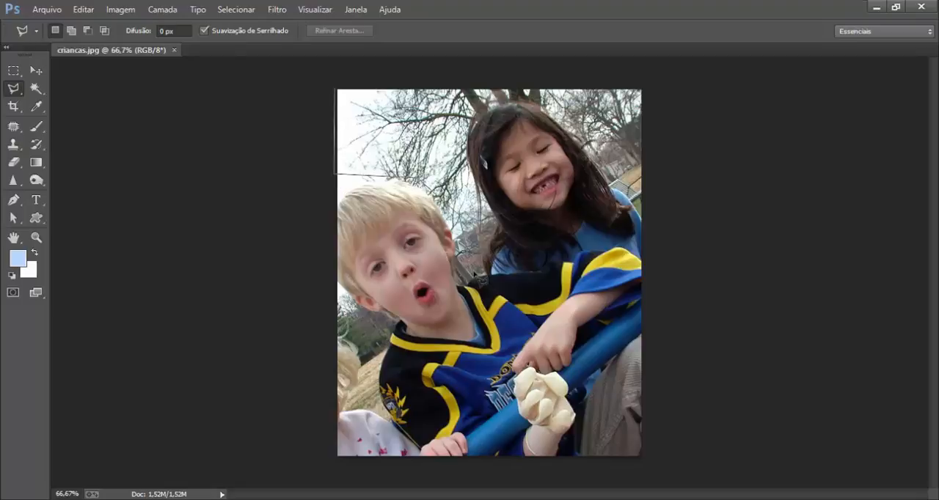
pyautogui.click(593, 247)
pyautogui.click(643, 246)
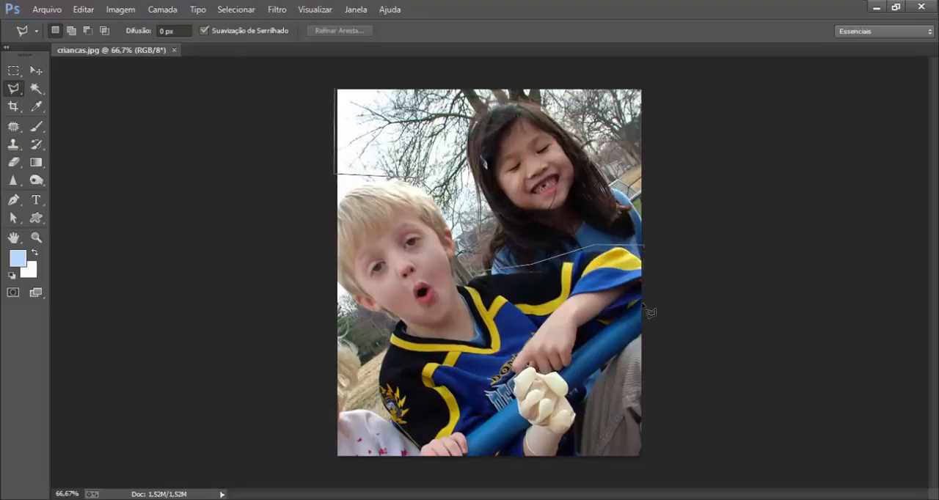
pyautogui.click(649, 459)
pyautogui.click(309, 460)
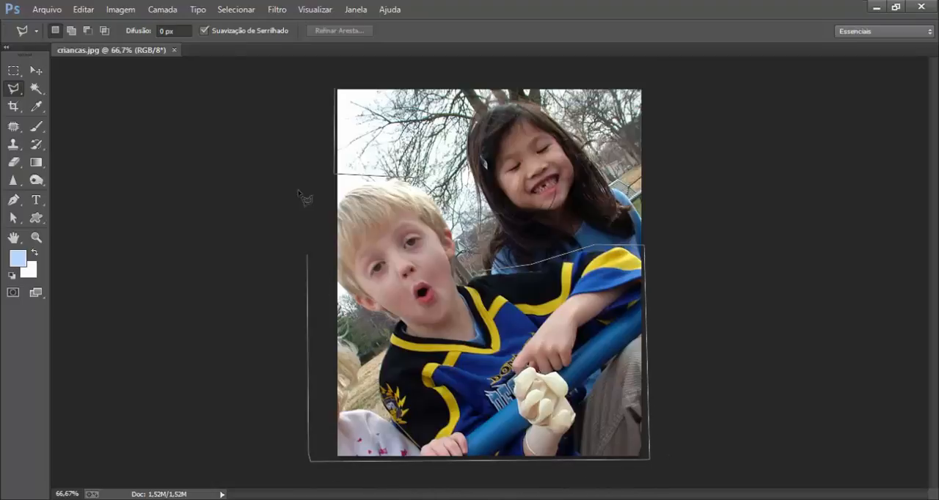
pyautogui.doubleClick(308, 80)
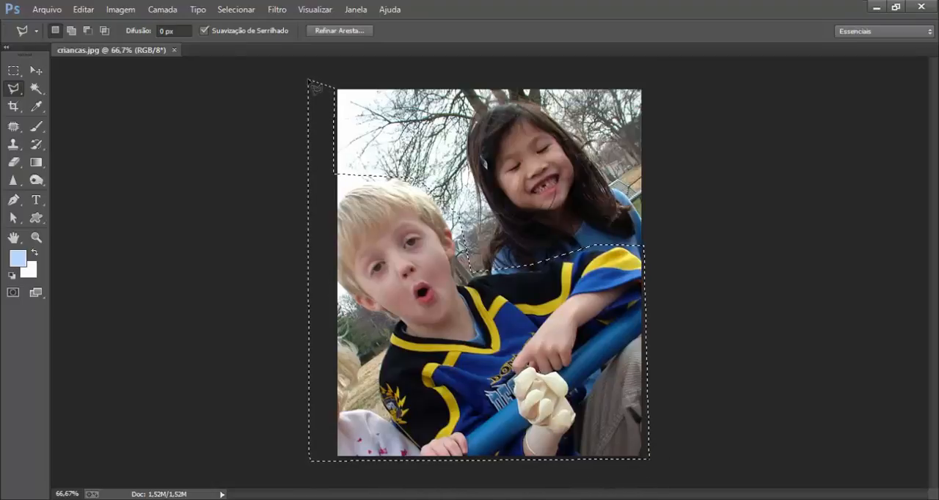
# Feather the selection with a Raio de Difusão of 30 pixels.
pyautogui.hotkey('shift', 'F6')
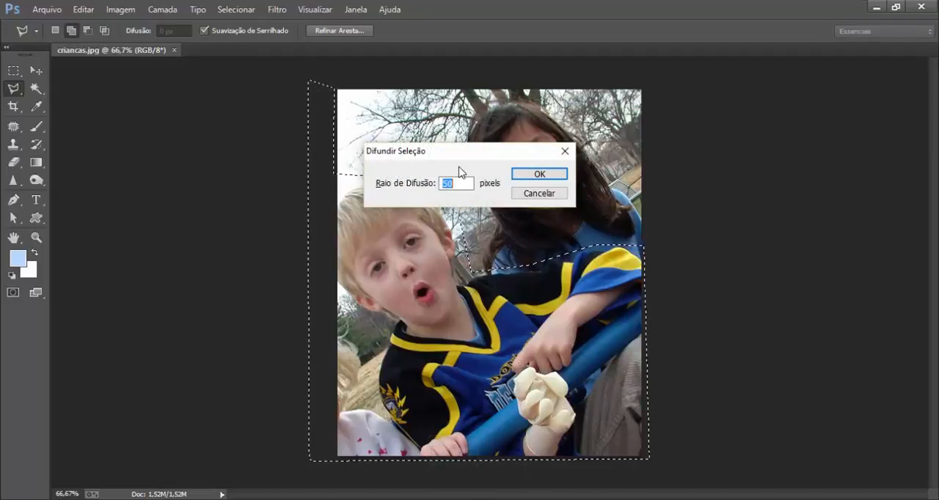
pyautogui.write('30')
pyautogui.click(556, 175)
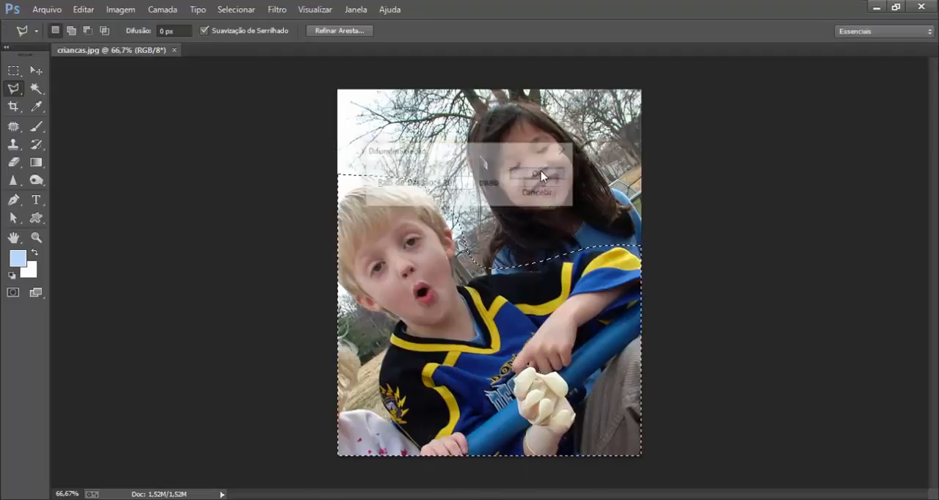
# Open Desfoque Inteligente with the boy's face in the preview, and try Raio 10,4 and Limiar 44,7.
pyautogui.click(272, 12)
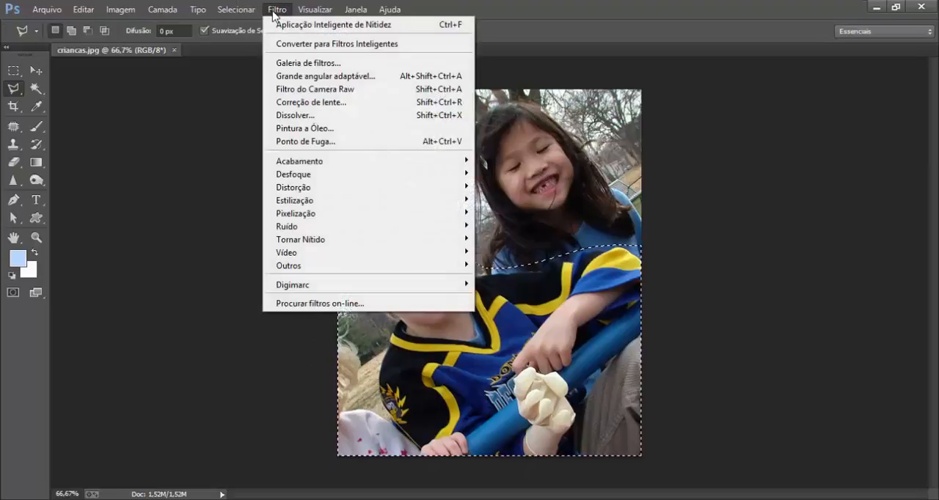
pyautogui.moveTo(292, 181)
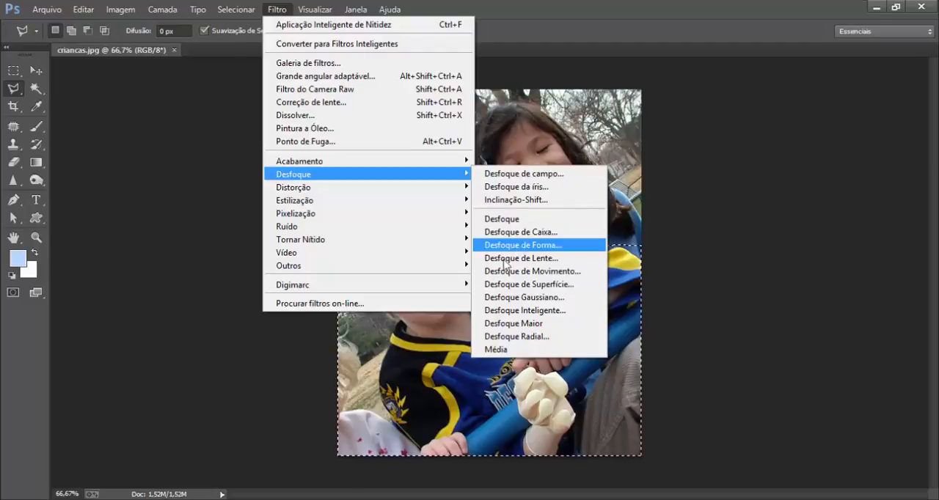
pyautogui.click(505, 311)
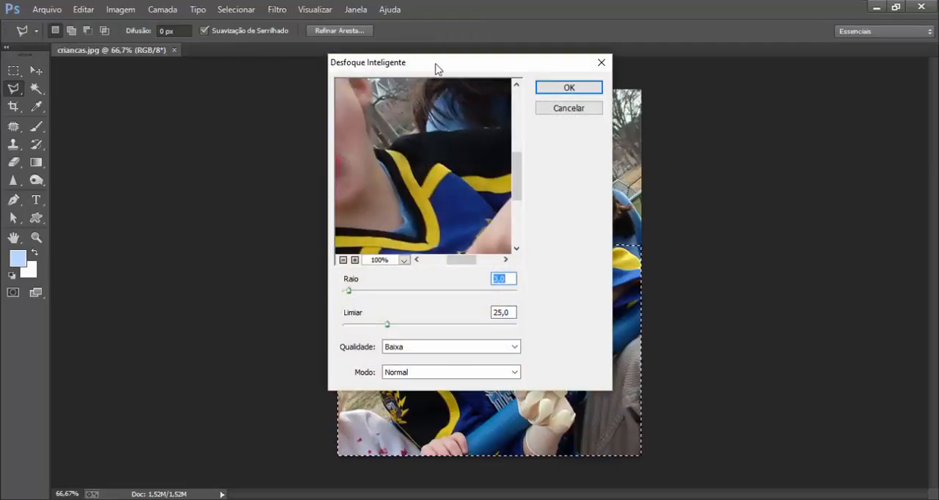
pyautogui.moveTo(434, 66); pyautogui.dragTo(726, 101)
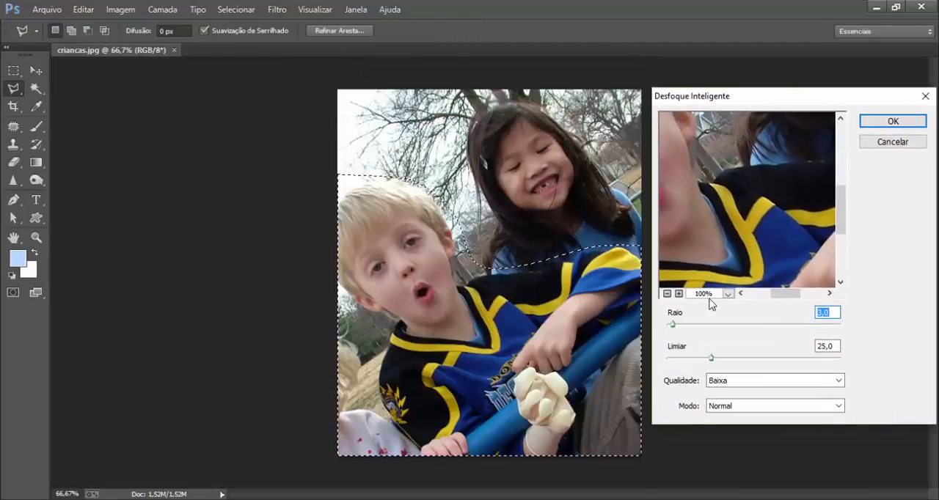
pyautogui.moveTo(681, 188); pyautogui.dragTo(800, 230)
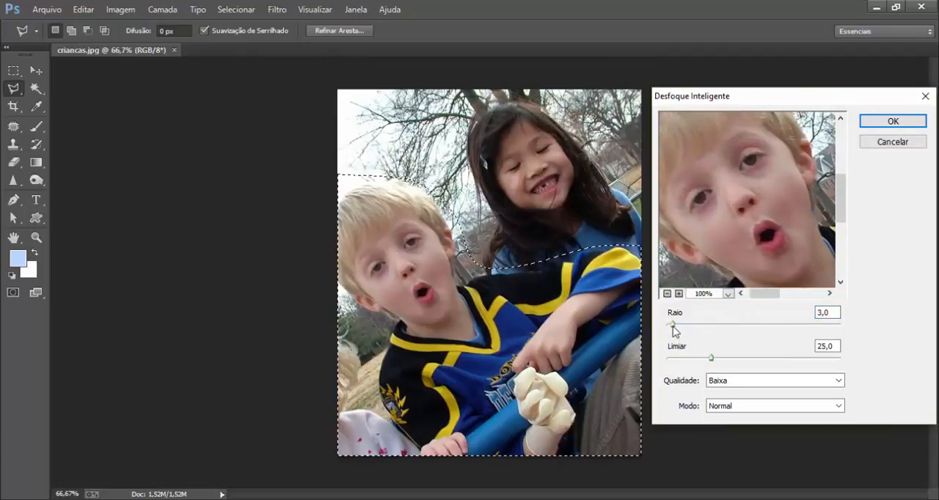
pyautogui.moveTo(672, 325); pyautogui.dragTo(685, 324)
pyautogui.moveTo(713, 361); pyautogui.dragTo(746, 365)
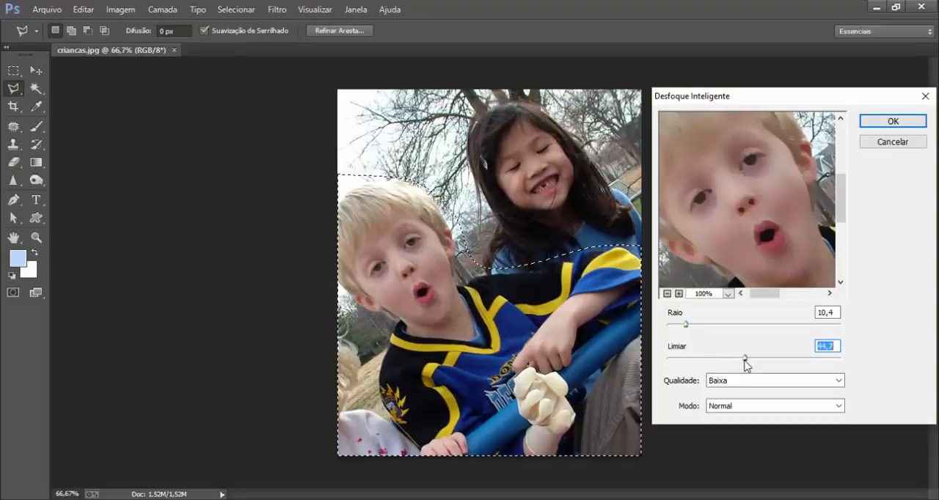
# Try the smart blur with Raio 4,5, Limiar 12,0 and Qualidade Alta, and discard it.
pyautogui.click(686, 325)
pyautogui.moveTo(686, 324)
pyautogui.mouseDown()
pyautogui.moveTo(666, 330)
pyautogui.moveTo(675, 330)
pyautogui.mouseUp()
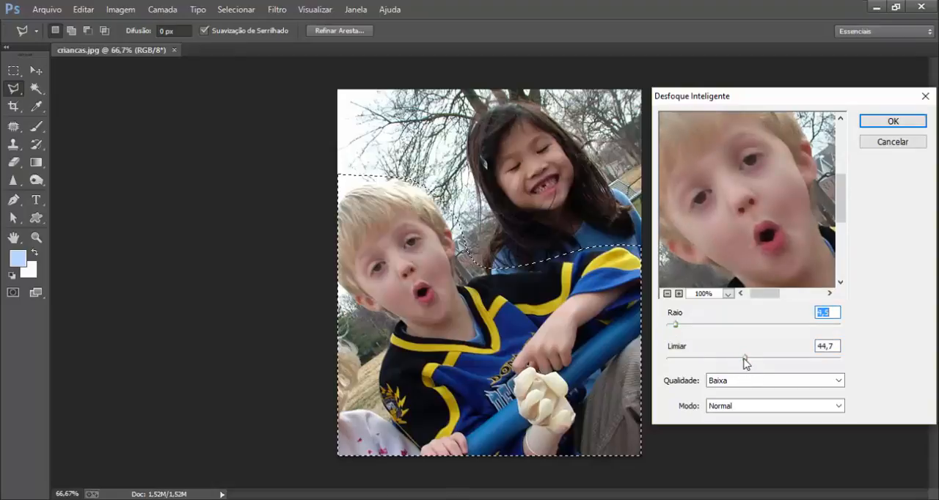
pyautogui.moveTo(743, 357); pyautogui.dragTo(728, 357)
pyautogui.click(734, 380)
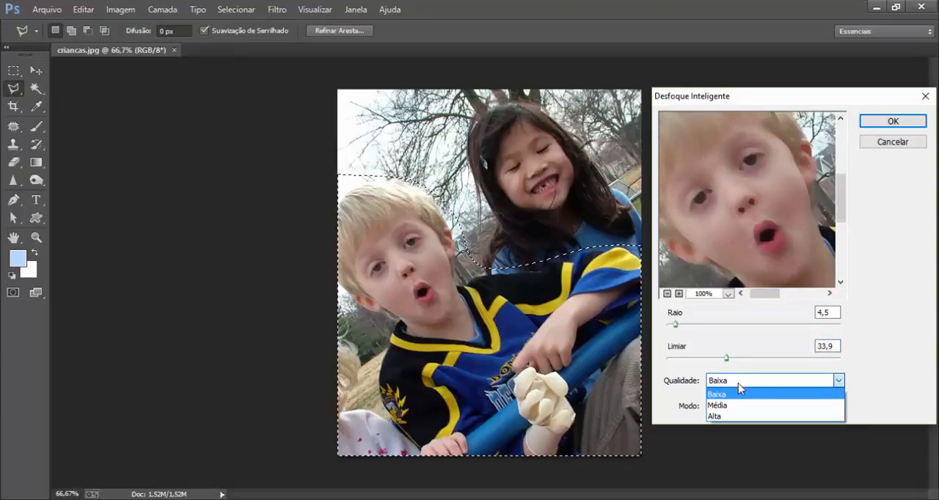
pyautogui.click(728, 417)
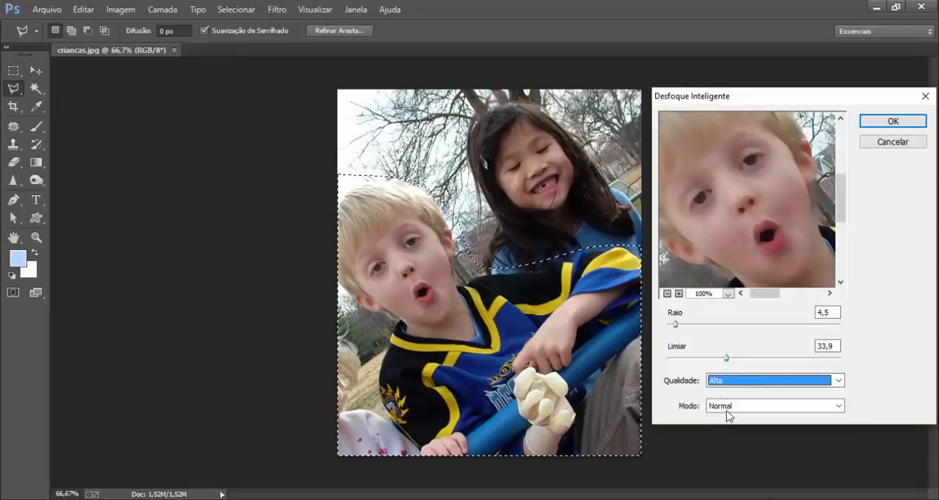
pyautogui.moveTo(726, 358); pyautogui.dragTo(690, 360)
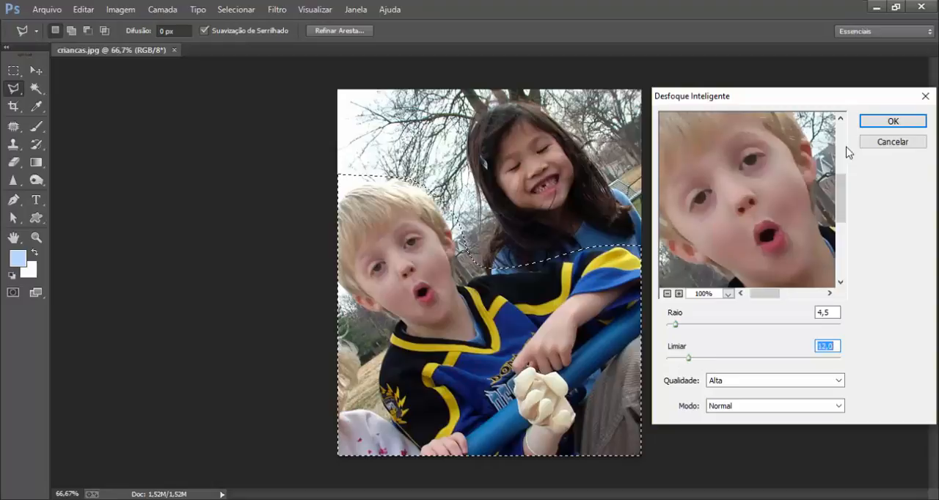
pyautogui.click(893, 141)
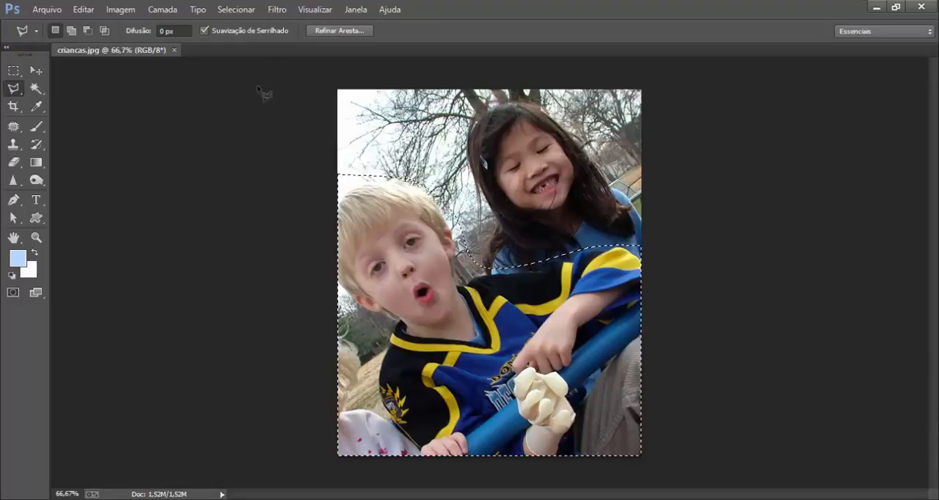
# Apply Desfoque Gaussiano with Raio 2,0 pixels to the selected boy and foreground.
pyautogui.click(276, 9)
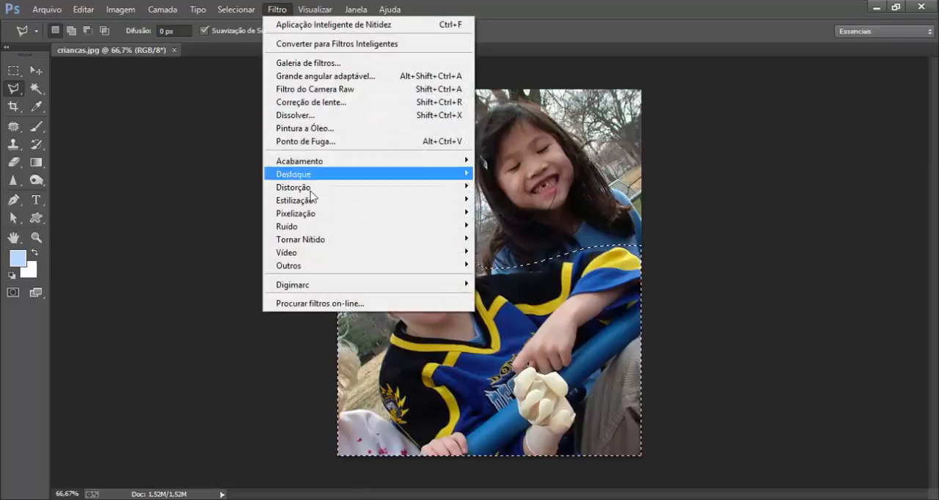
pyautogui.moveTo(382, 176)
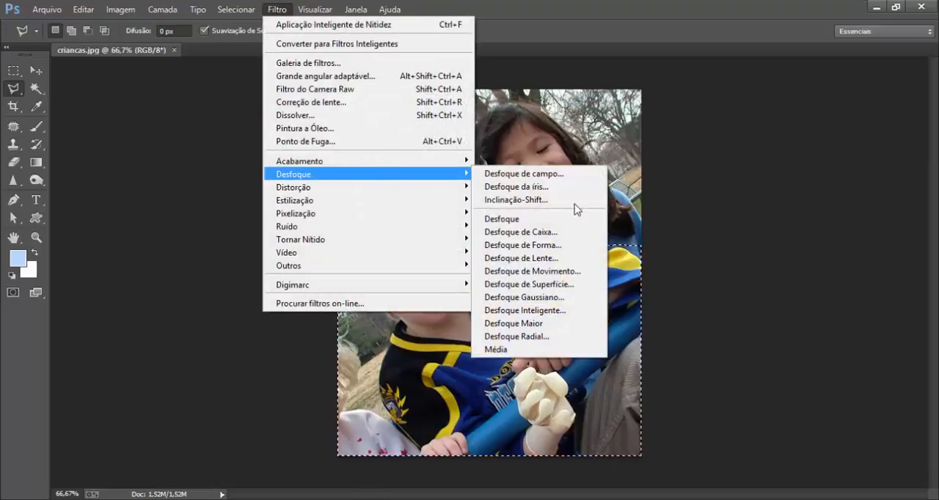
pyautogui.click(495, 298)
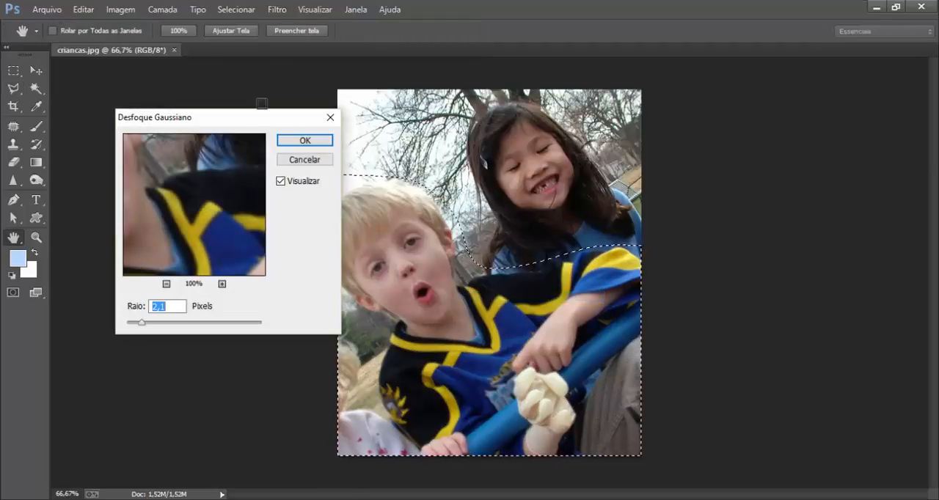
pyautogui.moveTo(254, 122); pyautogui.dragTo(812, 132)
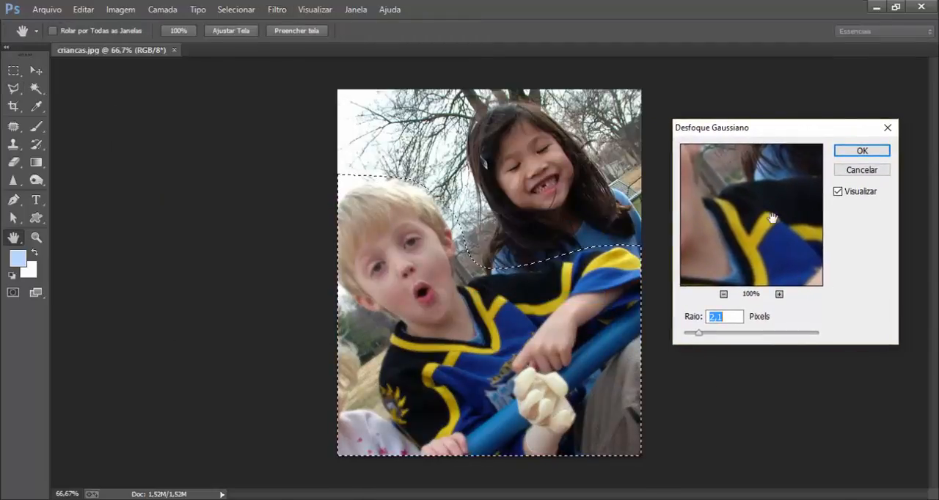
pyautogui.moveTo(772, 218); pyautogui.dragTo(751, 241)
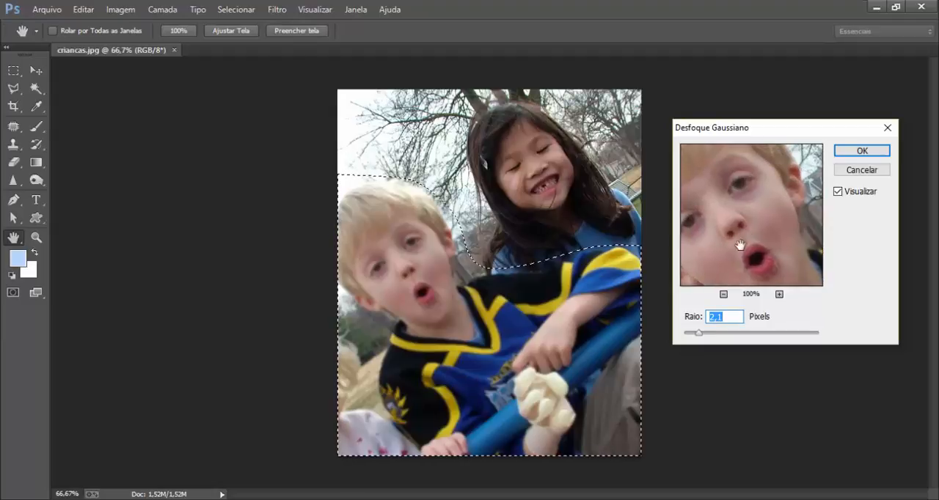
pyautogui.moveTo(701, 337); pyautogui.dragTo(699, 337)
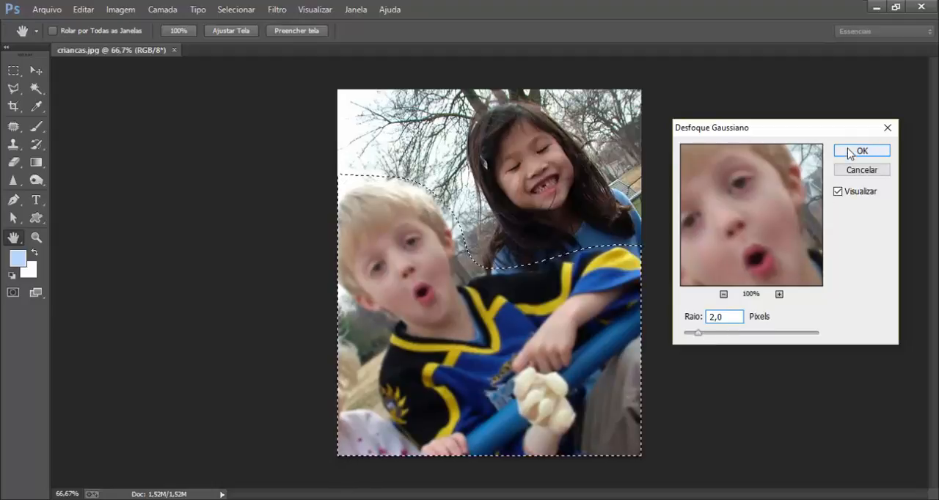
pyautogui.click(849, 151)
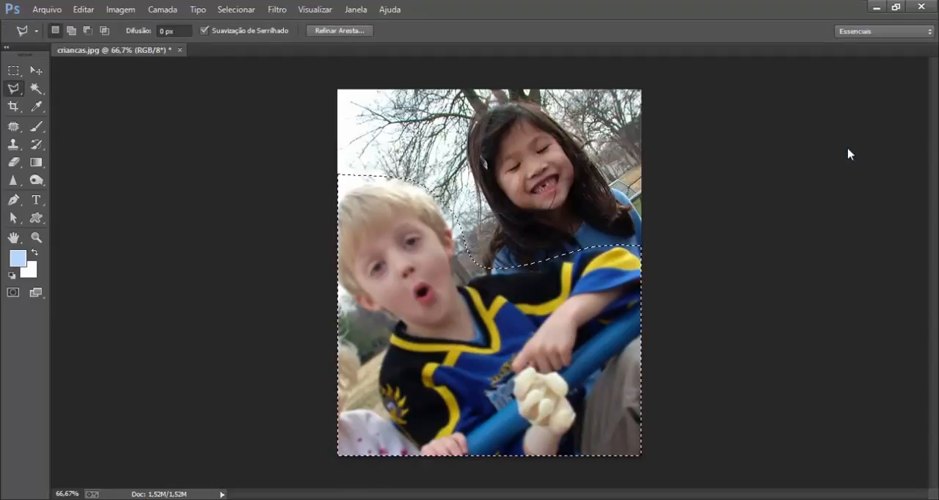
# Invert the selection and sharpen the girl and background with Aplicação Inteligente de Nitidez at Intensidade 220%, Raio 0,6 px and Reduzir ruído 19%.
pyautogui.hotkey('ctrl', 'shift', 'i')
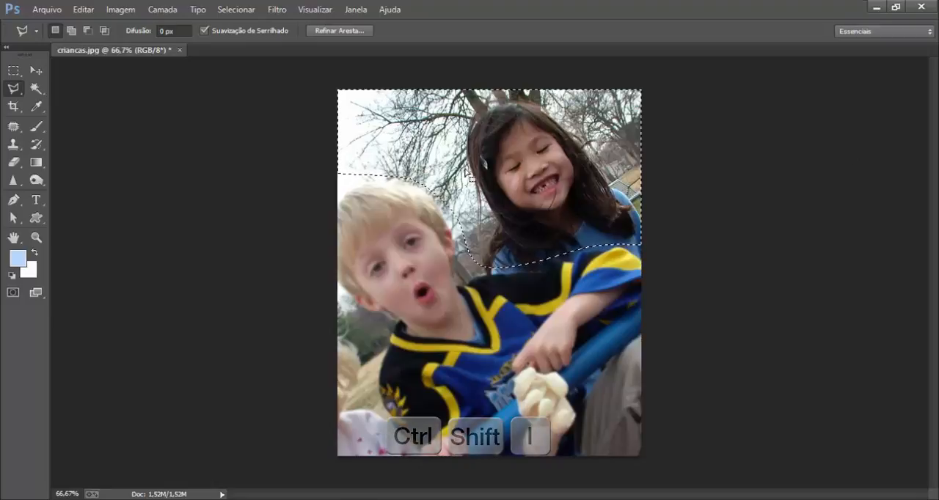
pyautogui.click(276, 10)
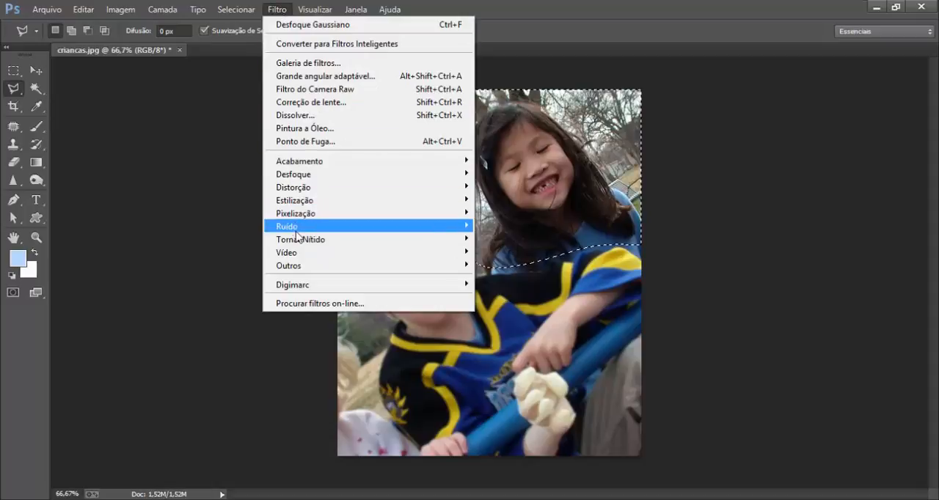
pyautogui.moveTo(352, 239)
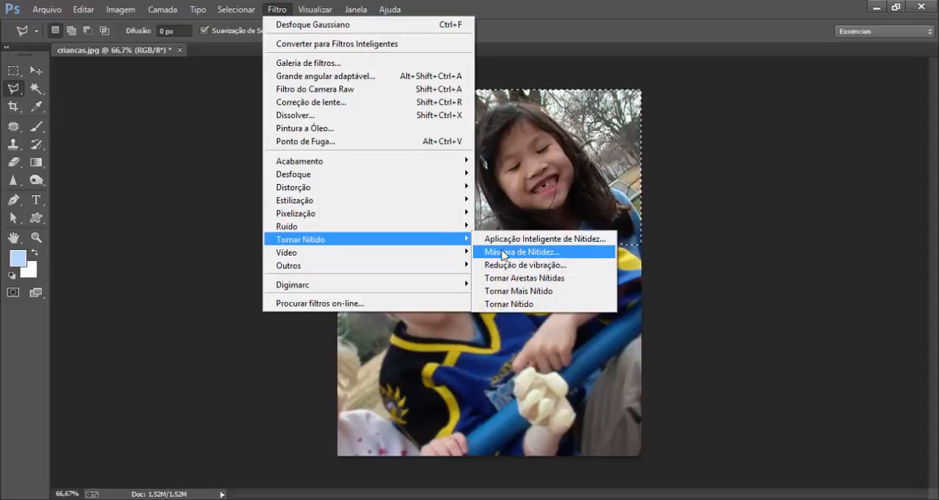
pyautogui.click(560, 245)
pyautogui.moveTo(586, 193); pyautogui.dragTo(526, 220)
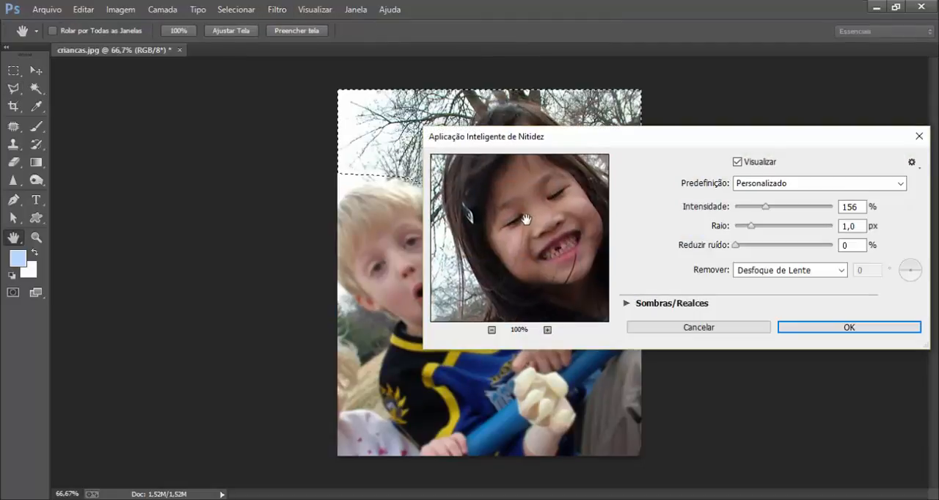
pyautogui.moveTo(775, 210); pyautogui.dragTo(741, 246)
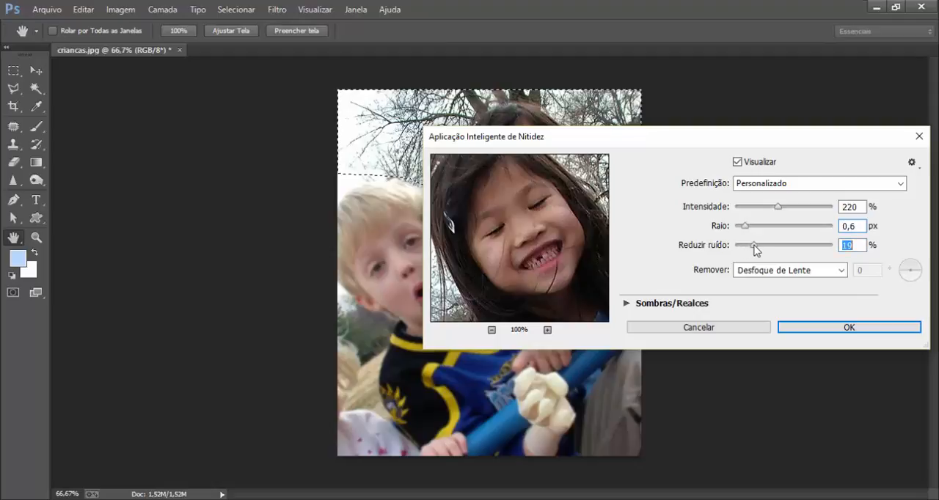
pyautogui.click(802, 329)
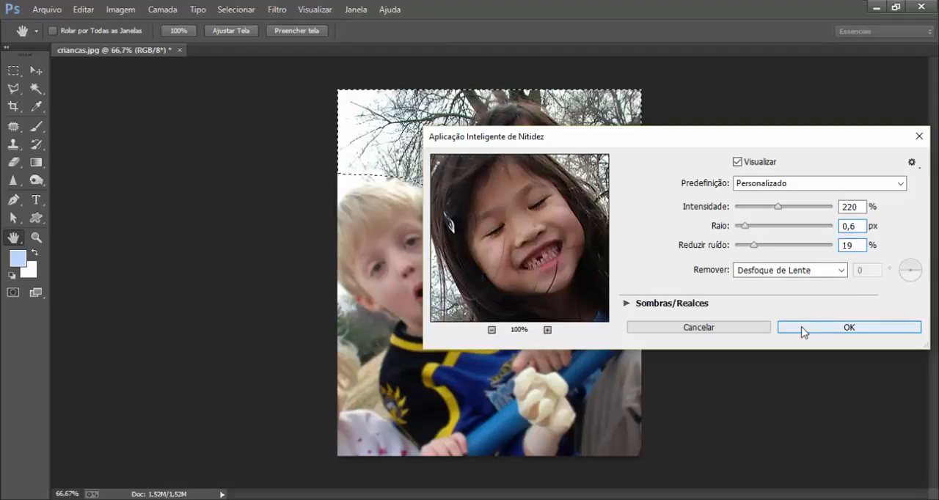
# Deselect everything and revert criancas.jpg to its last saved version.
pyautogui.hotkey('ctrl', 'd')
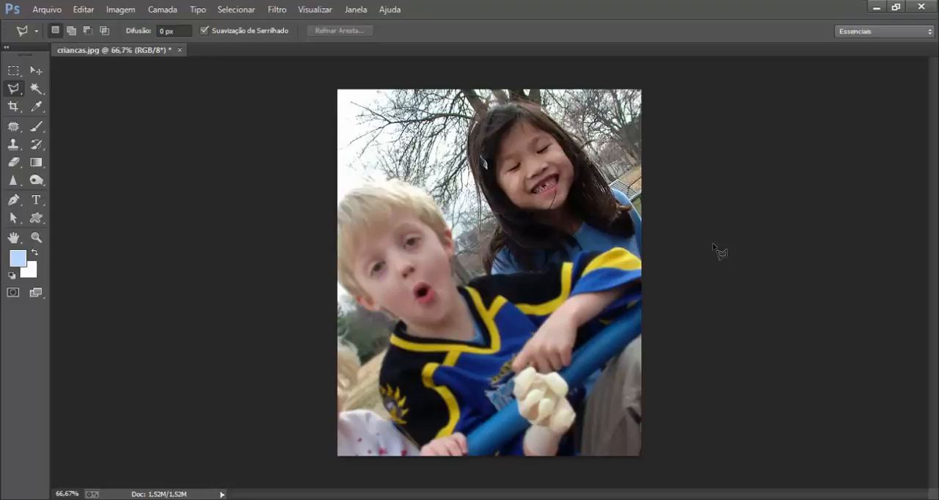
pyautogui.press('F12')
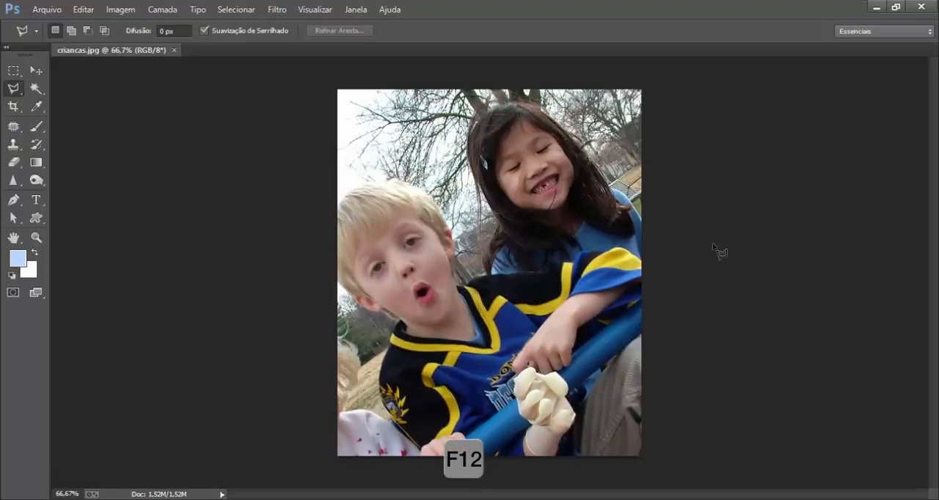
# Sharpen the boy and his jersey with Ferramenta Nitidez at brush size 400 and Resistência 100%.
pyautogui.click(12, 180)
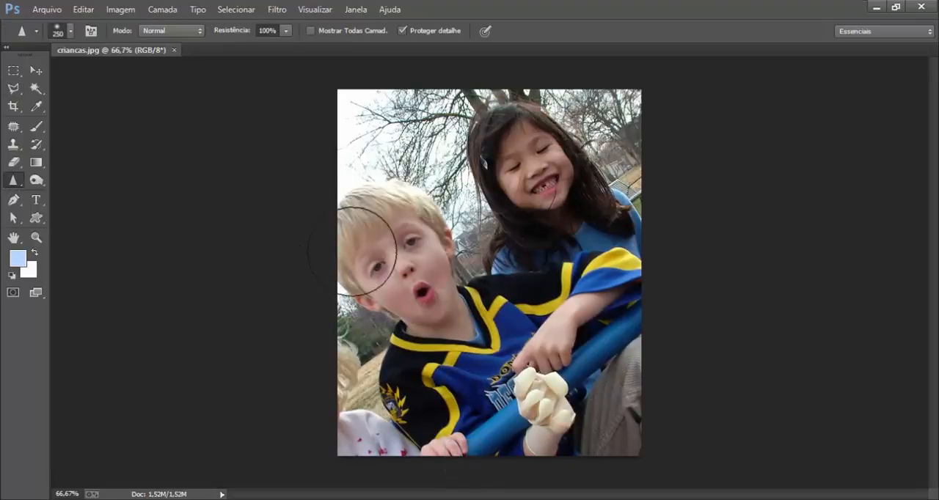
pyautogui.press(']')
pyautogui.press(']')
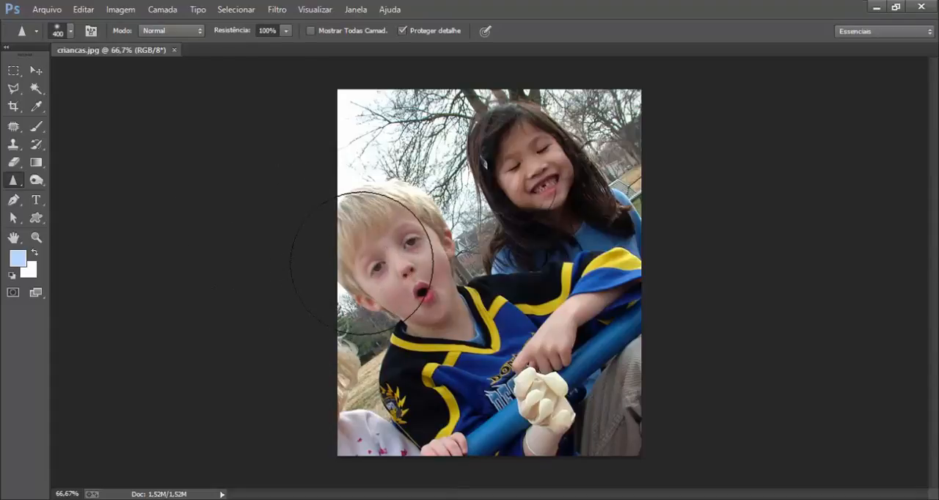
pyautogui.moveTo(441, 405)
pyautogui.mouseDown()
pyautogui.moveTo(574, 425)
pyautogui.moveTo(445, 433)
pyautogui.moveTo(403, 275)
pyautogui.moveTo(361, 236)
pyautogui.mouseUp()
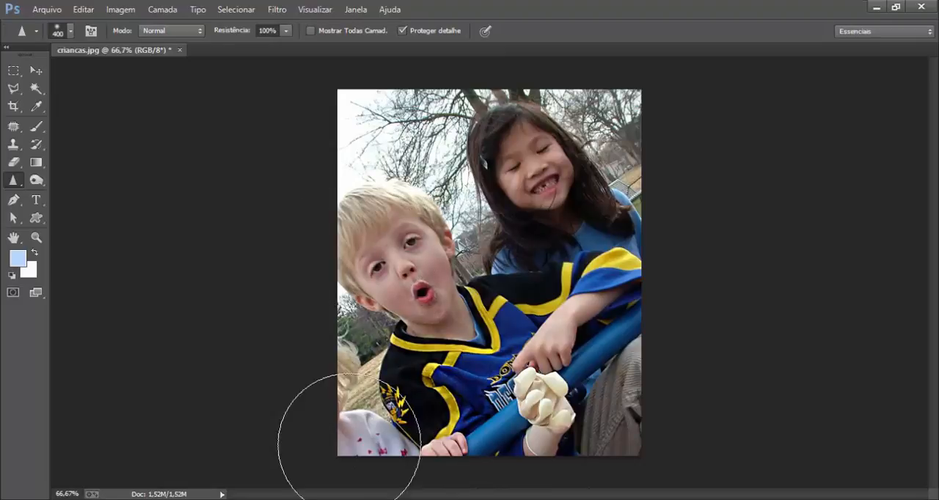
# Revert the photo and sharpen the boy again with Ferramenta Nitidez at Resistência 39%.
pyautogui.click(286, 31)
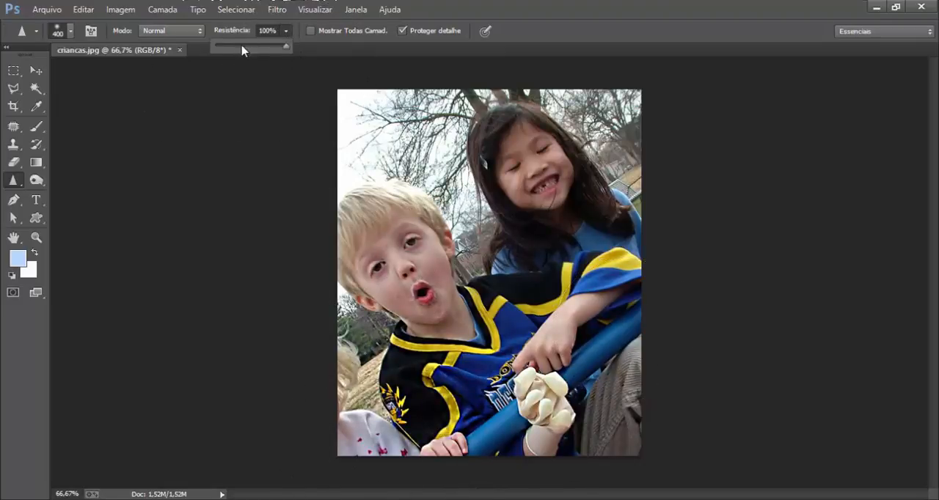
pyautogui.click(242, 46)
pyautogui.press('F12')
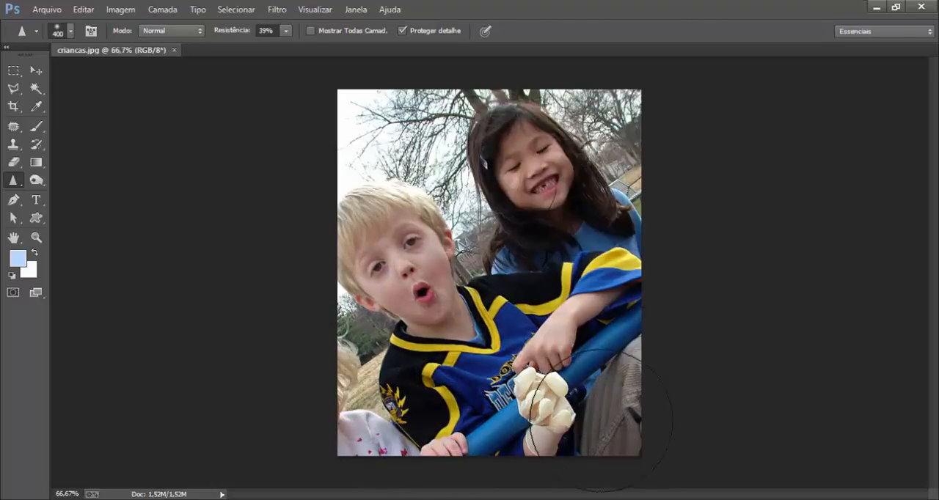
pyautogui.click(408, 269)
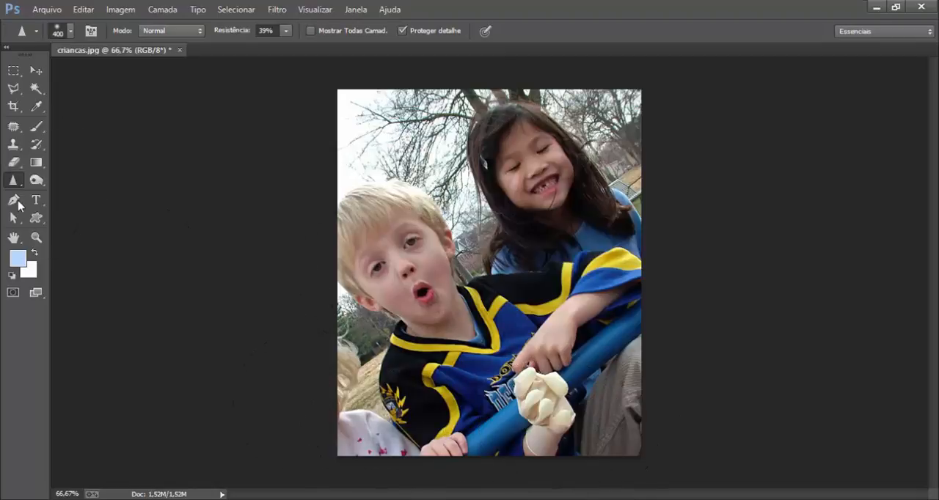
# Blur the girl and the background around her with Ferramenta Desfoque at brush size 300 and Resistência 28%.
pyautogui.rightClick(14, 183)
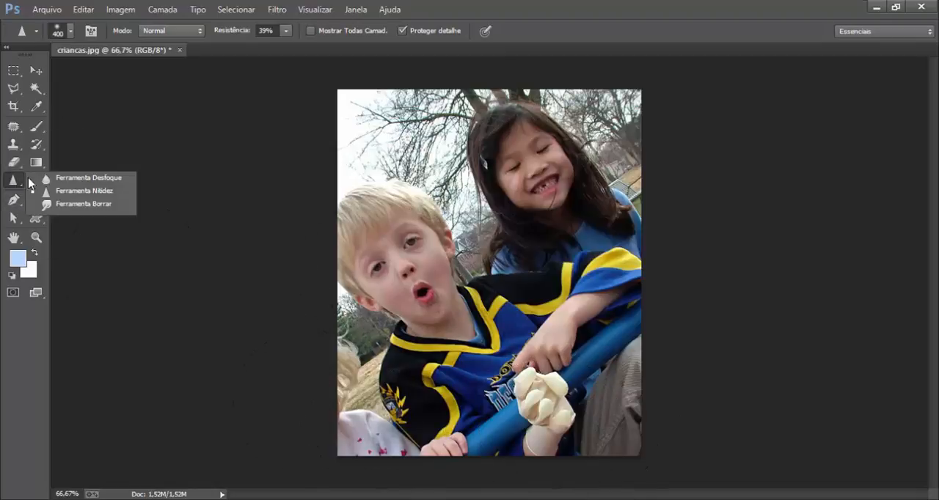
pyautogui.click(77, 178)
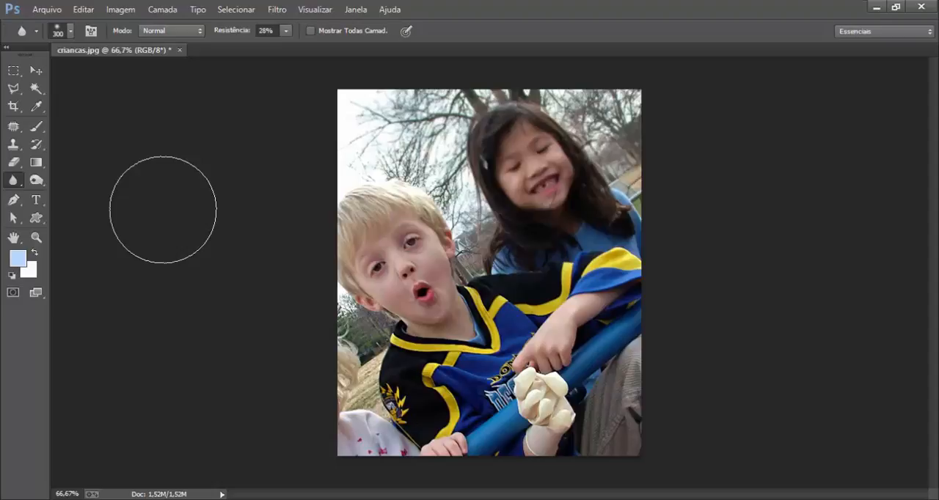
# Close criancas.jpg without saving and open the image foto tremida from the pessoas folder.
pyautogui.click(179, 51)
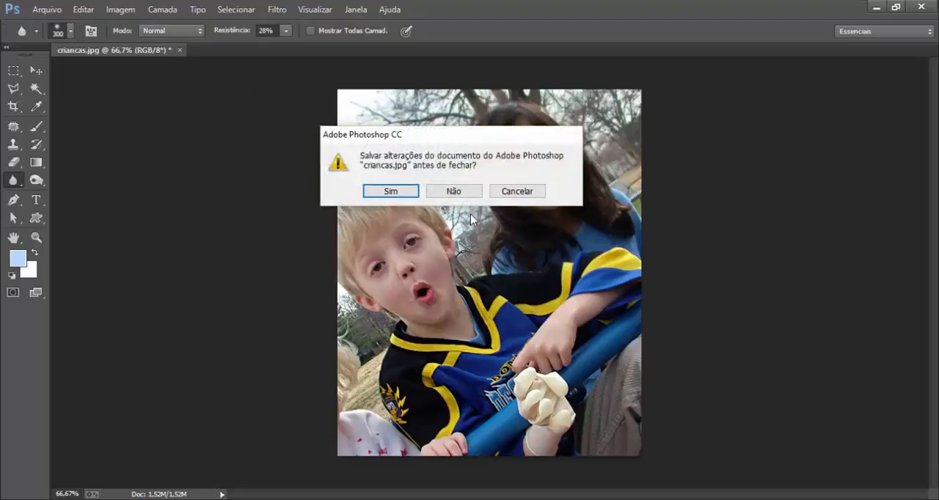
pyautogui.click(446, 191)
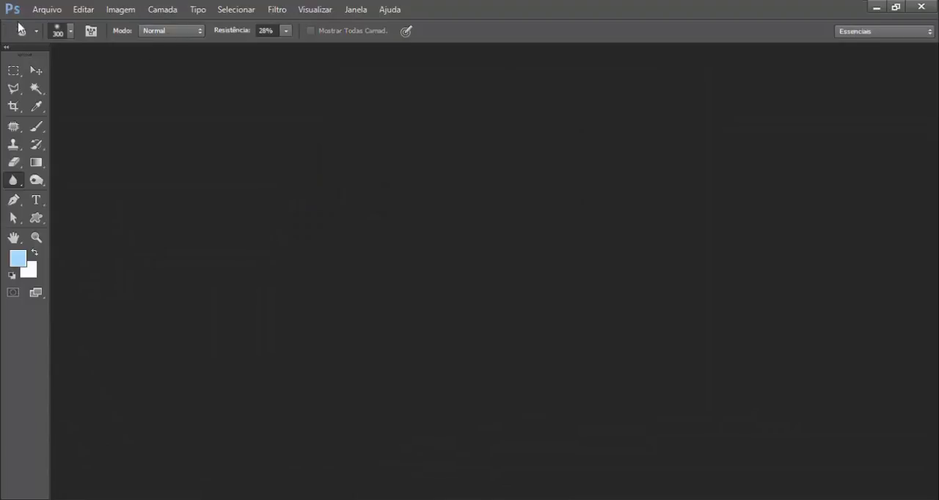
pyautogui.click(46, 10)
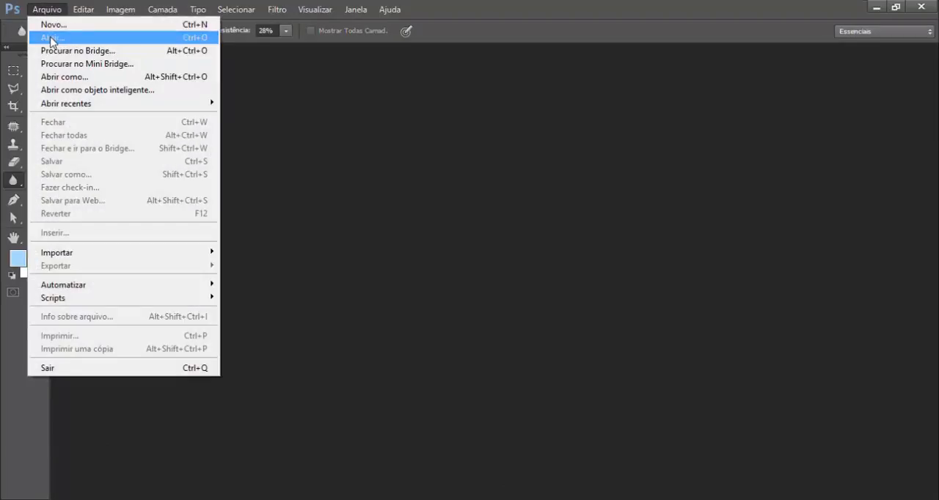
pyautogui.click(52, 38)
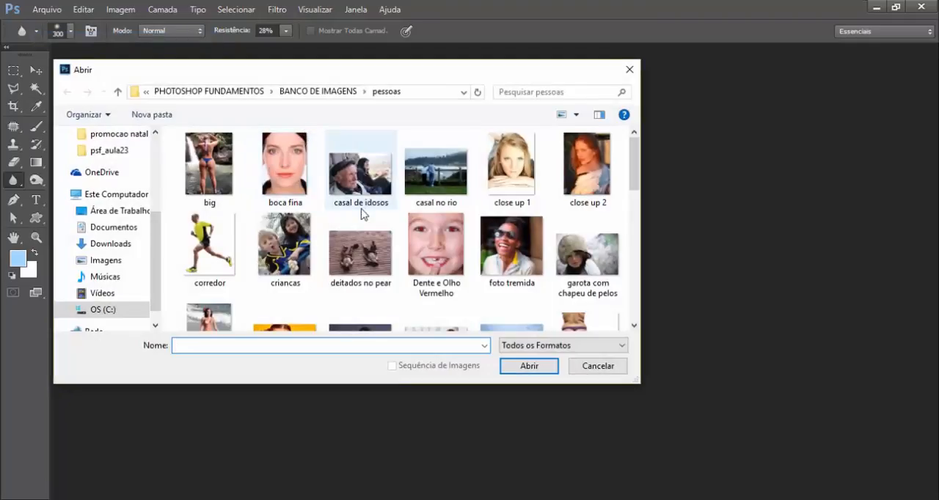
pyautogui.click(518, 260)
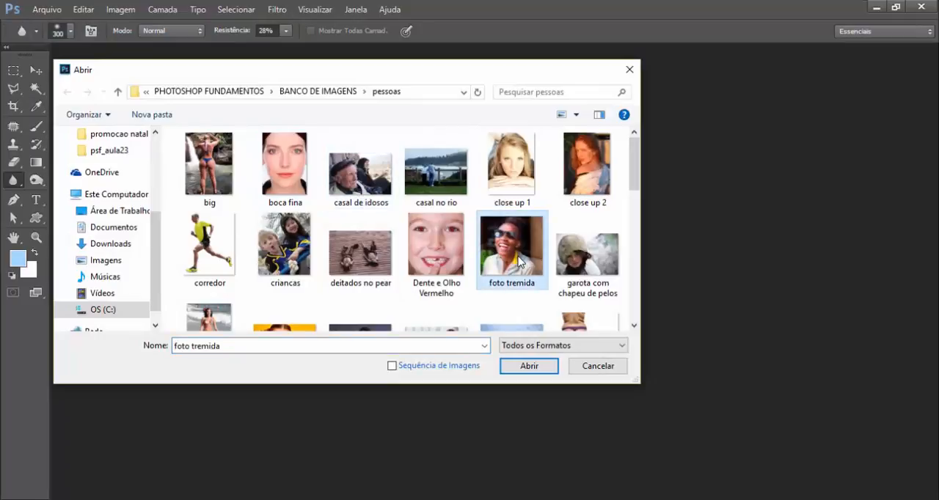
pyautogui.doubleClick(518, 261)
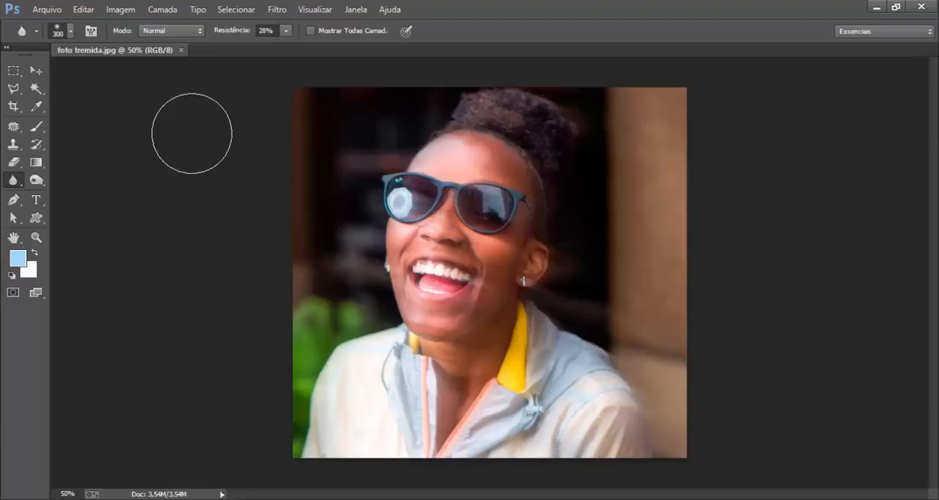
# Start the Redução de vibração filter, hide the blur estimation regions and disable the blur trace.
pyautogui.click(275, 10)
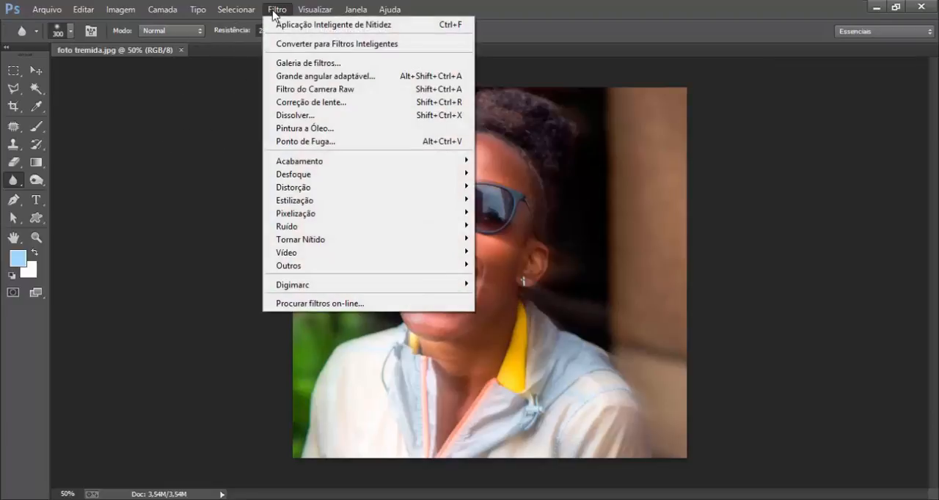
pyautogui.moveTo(298, 216)
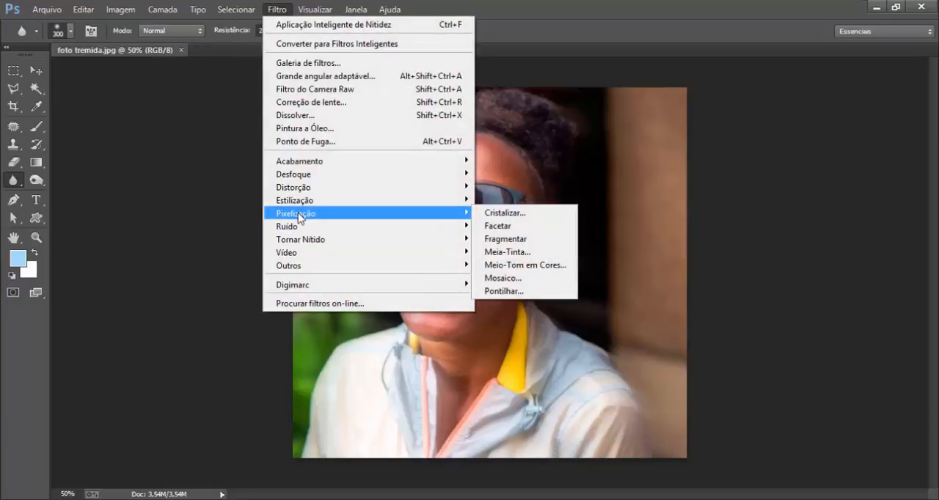
pyautogui.moveTo(306, 242)
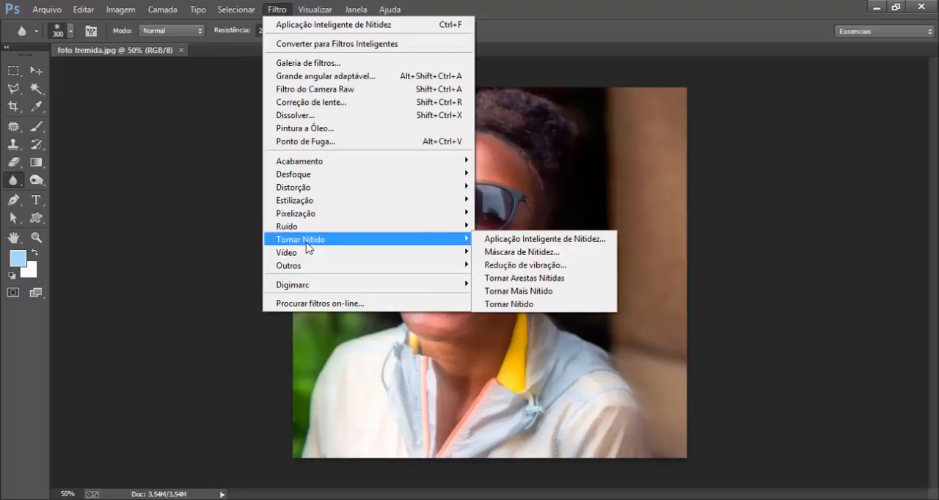
pyautogui.click(514, 265)
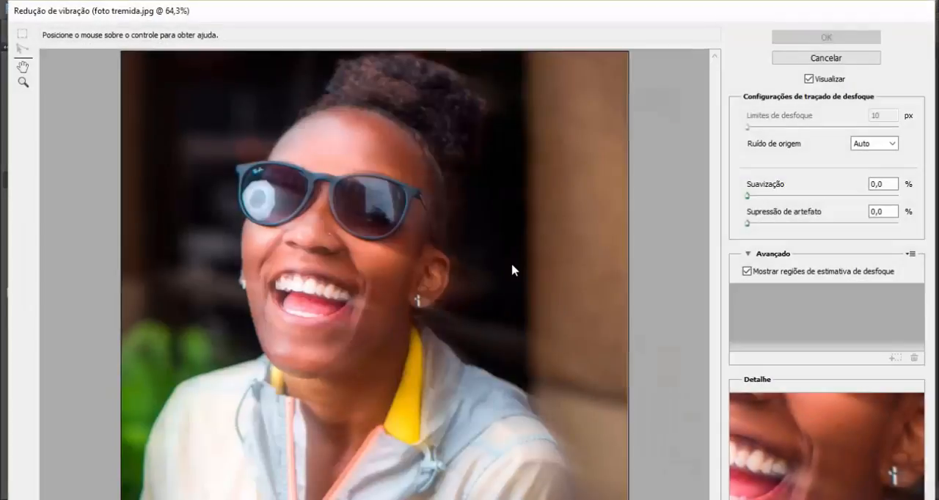
pyautogui.click(748, 271)
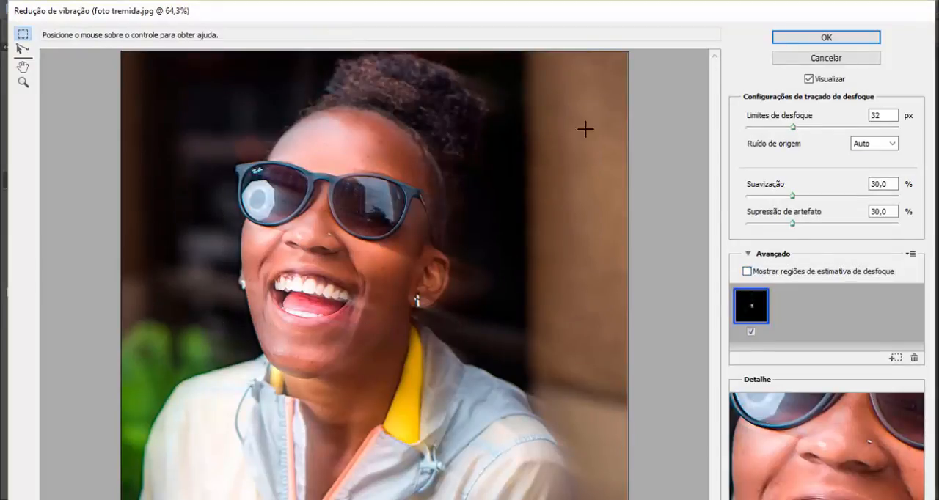
pyautogui.click(751, 331)
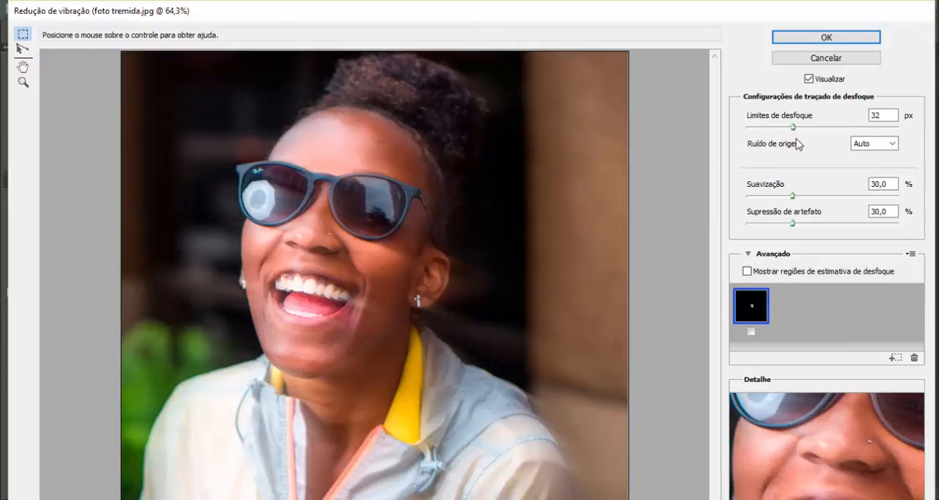
# Lower Limites de desfoque to 10 px and both Suavização and Supressão de artefato to 0%.
pyautogui.moveTo(794, 126); pyautogui.dragTo(694, 125)
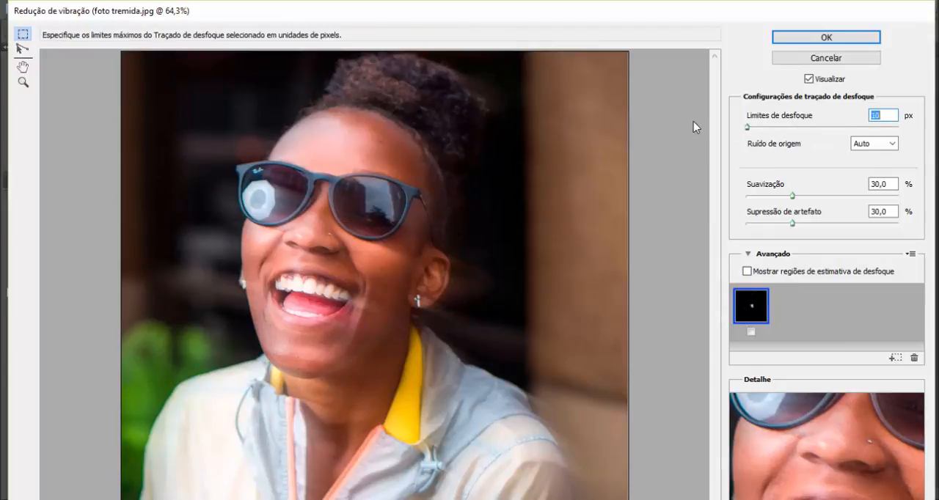
pyautogui.click(793, 197)
pyautogui.moveTo(794, 197); pyautogui.dragTo(723, 193)
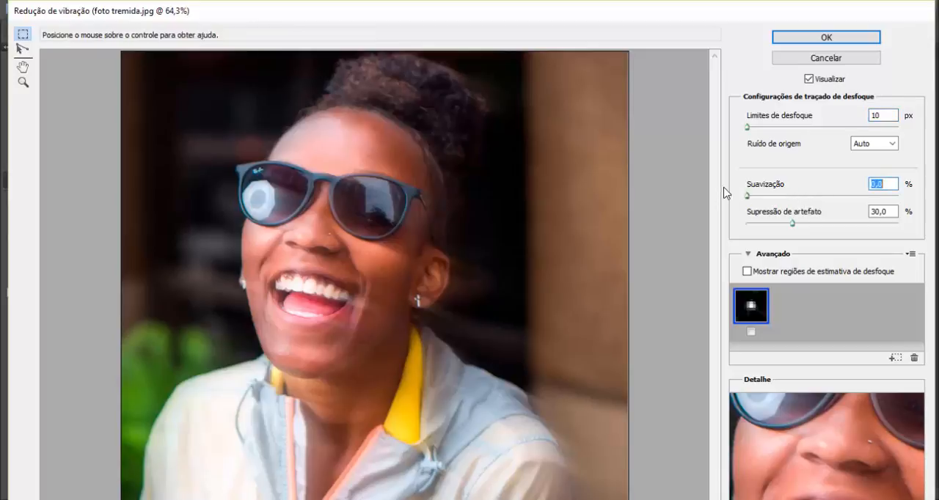
pyautogui.moveTo(792, 223); pyautogui.dragTo(726, 230)
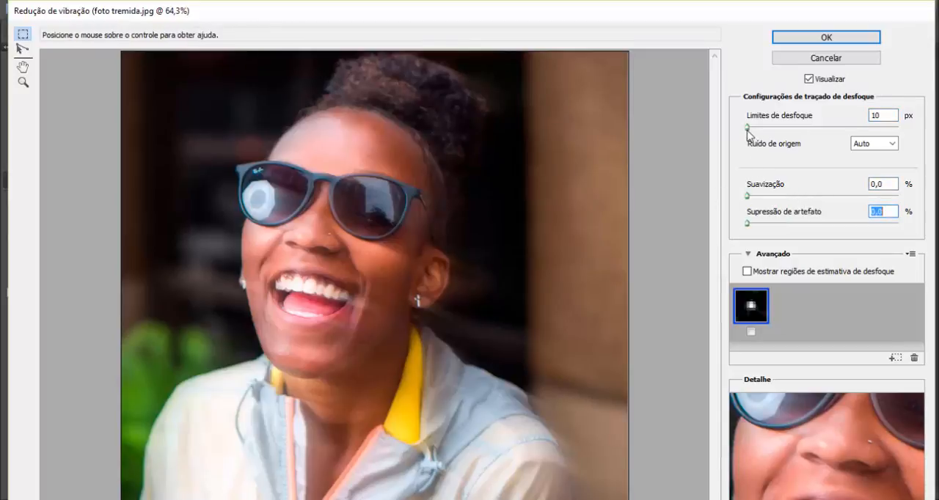
# Set Limites de desfoque to 23 px, Suavização to 20% and Supressão de artefato to 35%.
pyautogui.moveTo(748, 128); pyautogui.dragTo(775, 129)
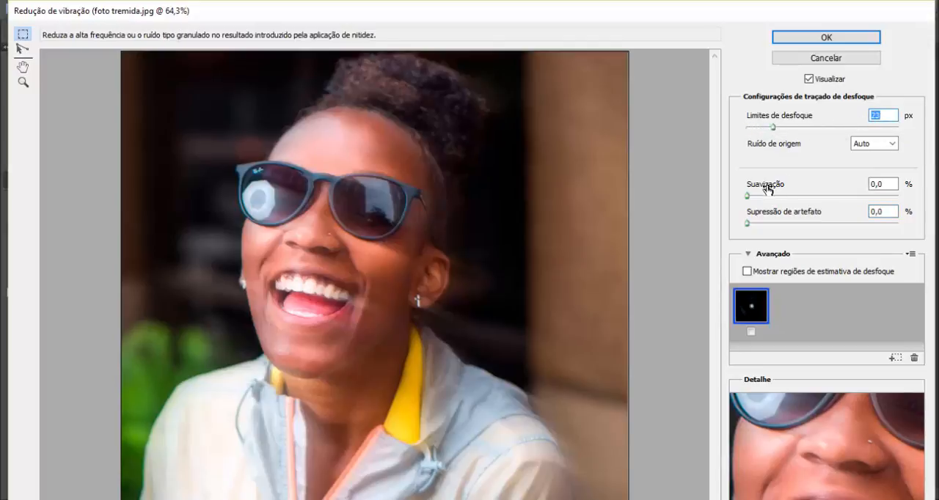
pyautogui.moveTo(751, 197); pyautogui.dragTo(774, 197)
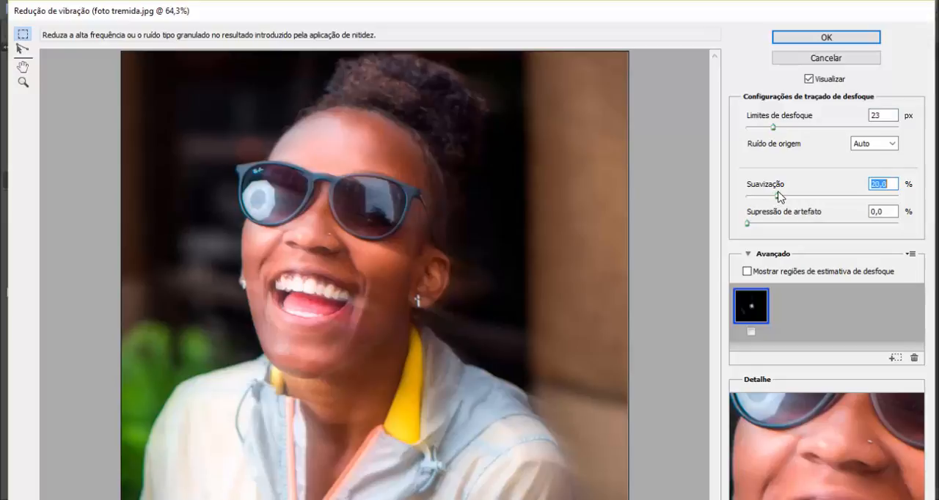
pyautogui.click(749, 223)
pyautogui.moveTo(751, 223); pyautogui.dragTo(801, 226)
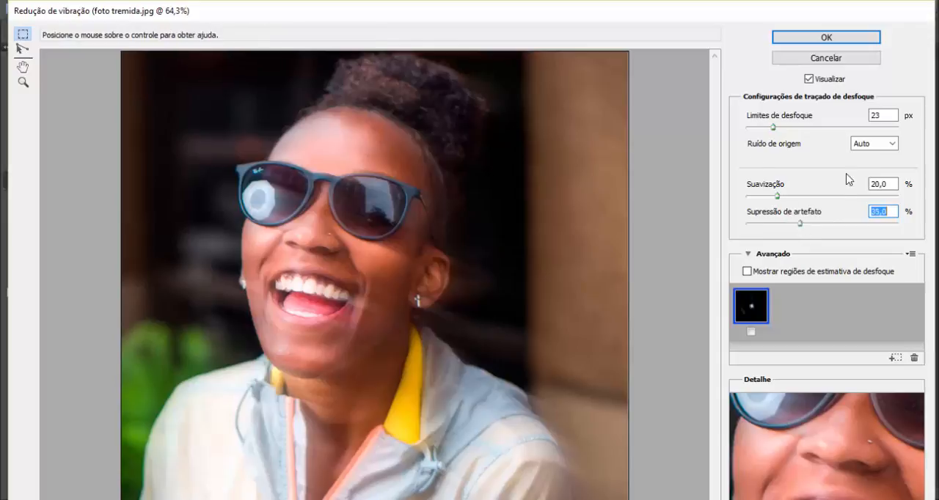
# Set Limites de desfoque to 47 px, Suavização to 0% and Supressão de artefato to 35,9%, and apply the Redução de vibração filter.
pyautogui.moveTo(774, 131); pyautogui.dragTo(826, 131)
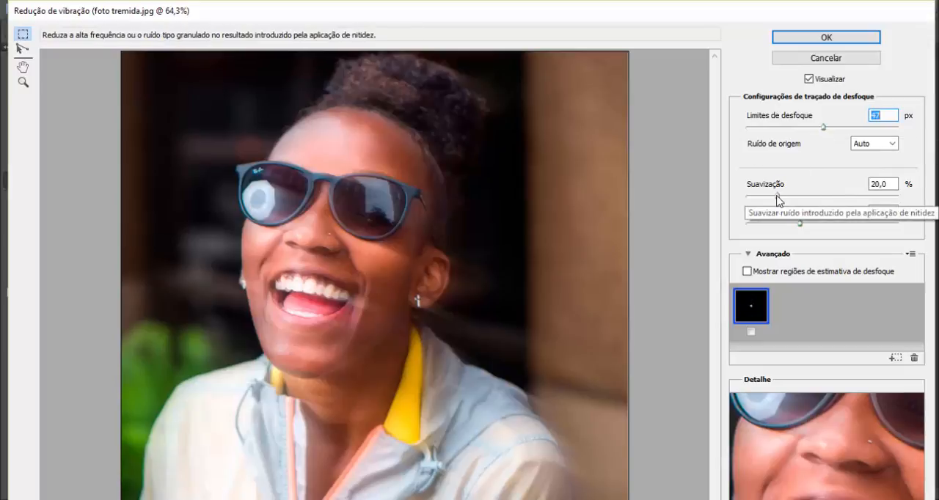
pyautogui.moveTo(778, 199); pyautogui.dragTo(740, 199)
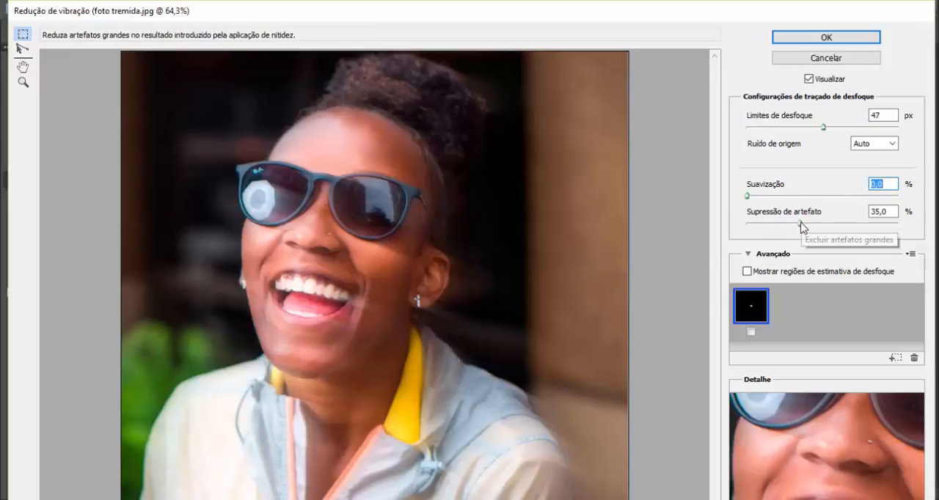
pyautogui.moveTo(800, 223)
pyautogui.mouseDown()
pyautogui.moveTo(833, 228)
pyautogui.moveTo(804, 227)
pyautogui.mouseUp()
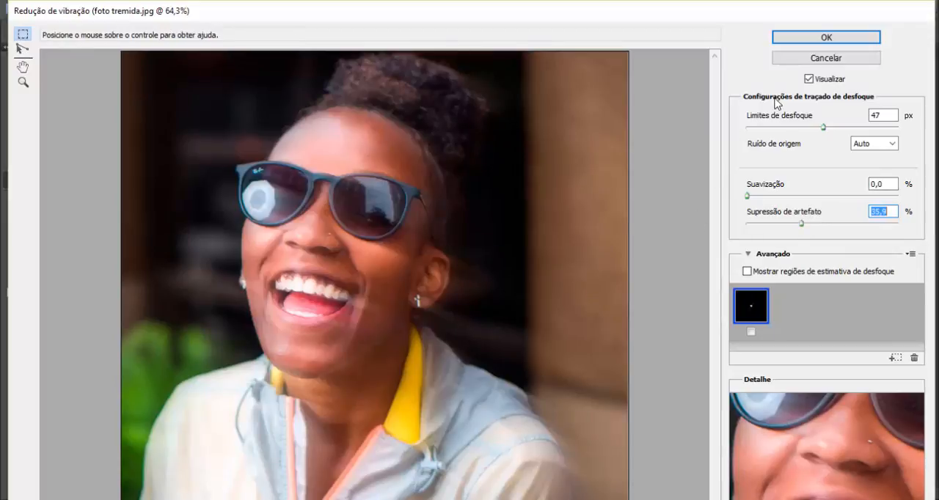
pyautogui.click(804, 39)
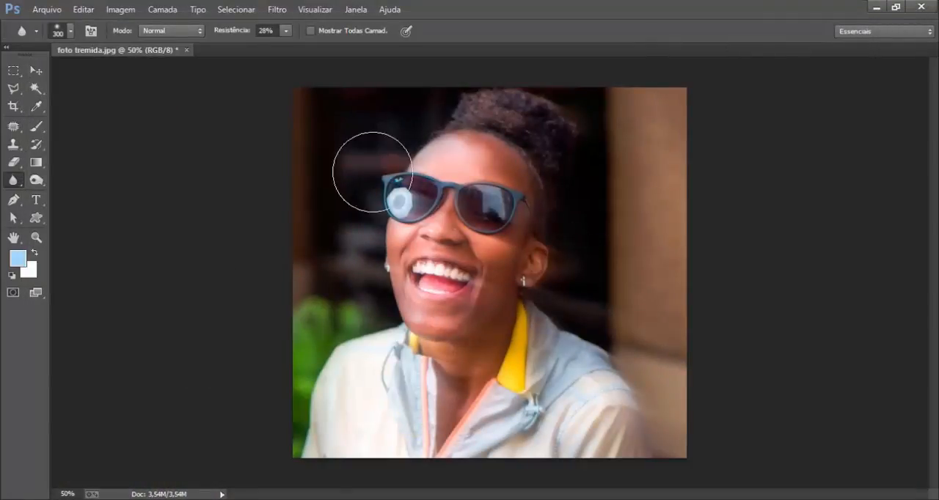
# Use the Clone Stamp tool to cover the blur ghosting beside the woman's ear with the dark background.
pyautogui.click(13, 145)
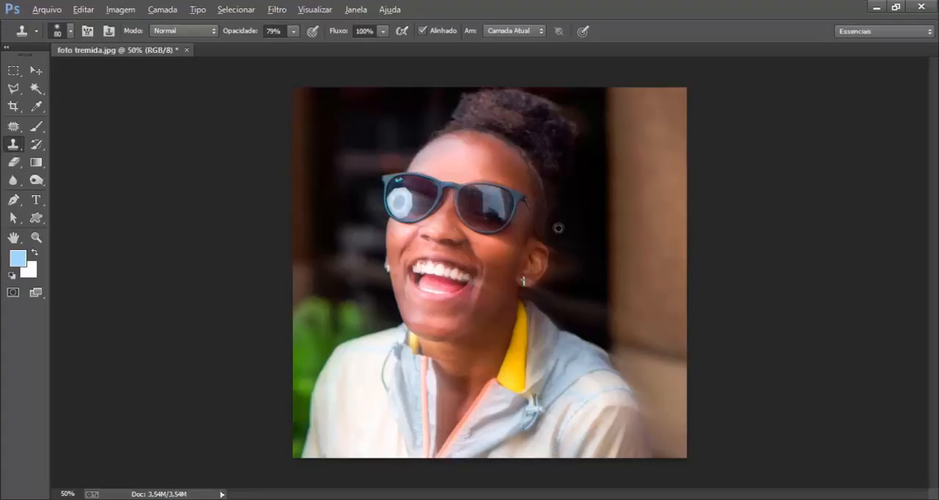
pyautogui.keyDown('alt'); pyautogui.click(558, 228); pyautogui.keyUp('alt')
pyautogui.moveTo(559, 245)
pyautogui.mouseDown()
pyautogui.moveTo(561, 259)
pyautogui.moveTo(573, 261)
pyautogui.moveTo(564, 269)
pyautogui.moveTo(580, 237)
pyautogui.moveTo(541, 236)
pyautogui.mouseUp()
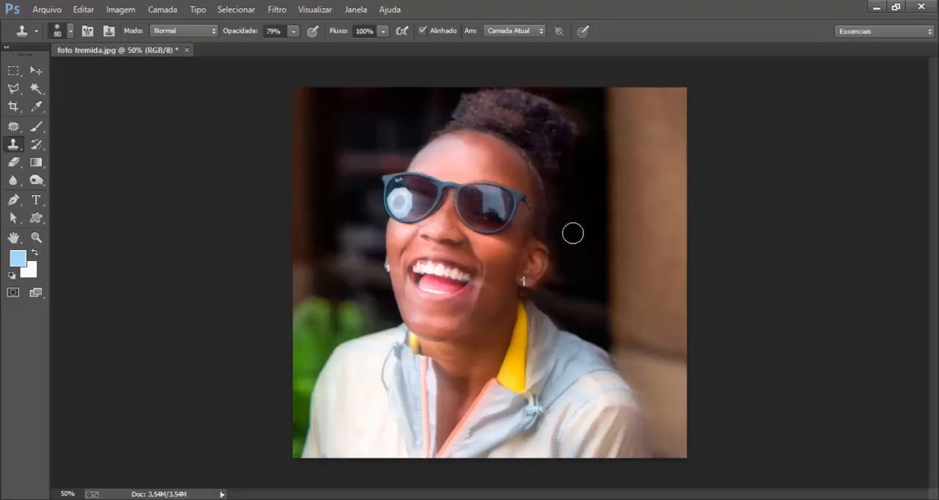
pyautogui.hotkey('ctrl', '+')
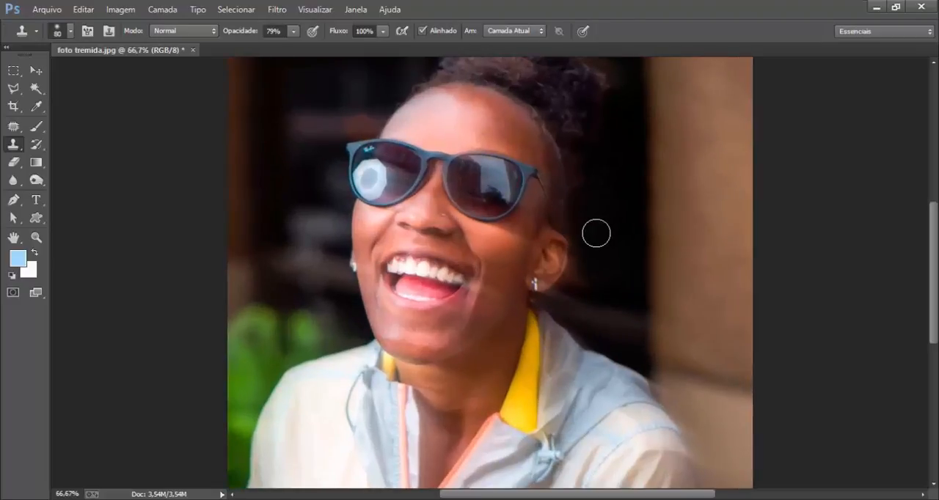
pyautogui.moveTo(584, 233); pyautogui.dragTo(583, 263)
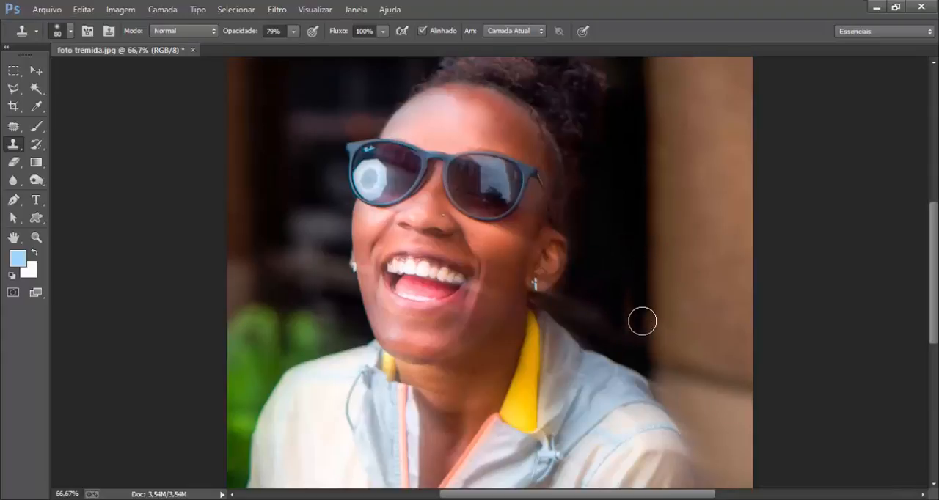
# Clone dark background over the ghosting streaks between the woman's ear and her jacket shoulder.
pyautogui.keyDown('alt'); pyautogui.click(648, 276); pyautogui.keyUp('alt')
pyautogui.moveTo(647, 312)
pyautogui.mouseDown()
pyautogui.moveTo(647, 343)
pyautogui.moveTo(626, 303)
pyautogui.moveTo(640, 345)
pyautogui.moveTo(589, 324)
pyautogui.moveTo(590, 335)
pyautogui.moveTo(563, 300)
pyautogui.moveTo(598, 336)
pyautogui.mouseUp()
pyautogui.keyDown('alt'); pyautogui.click(584, 272); pyautogui.keyUp('alt')
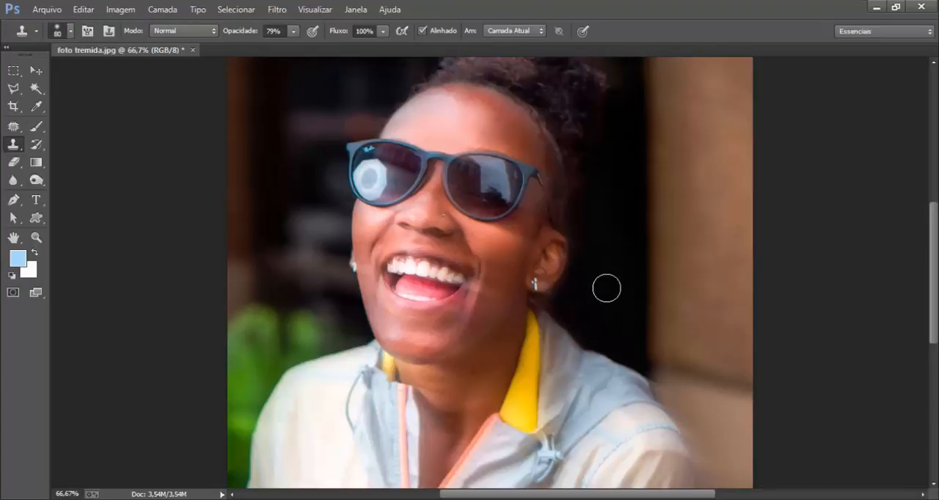
pyautogui.moveTo(601, 290); pyautogui.dragTo(594, 317)
# Close foto tremida.jpg without saving and open Chevrolet-3100-Pickup-1954-13 from the veiculos folder in BANCO DE IMAGENS.
pyautogui.click(193, 50)
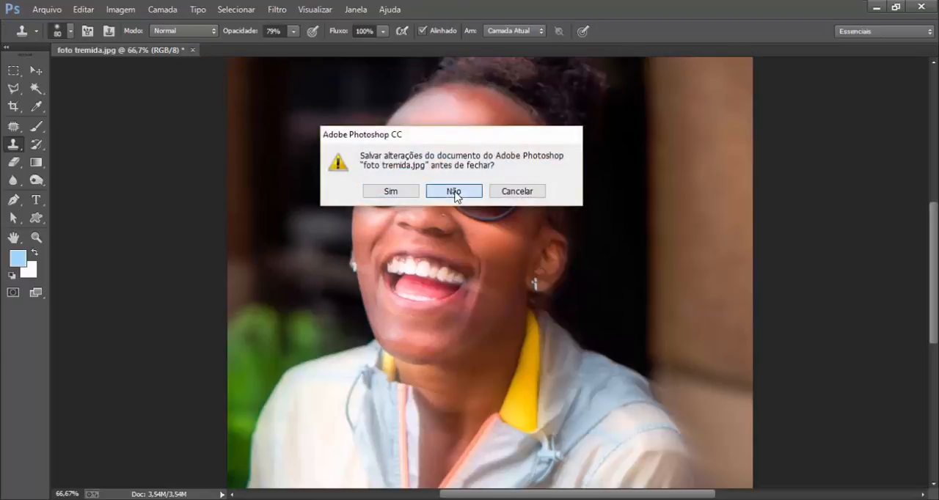
pyautogui.click(455, 193)
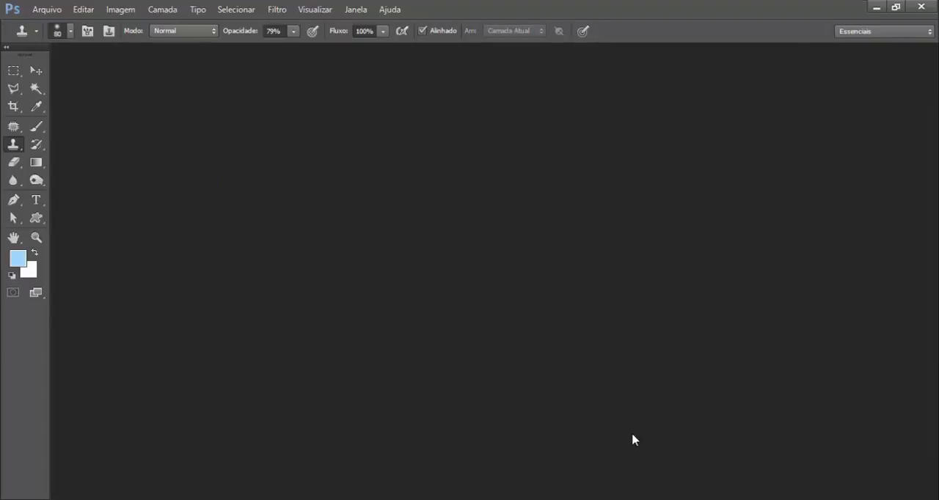
pyautogui.click(53, 10)
pyautogui.click(57, 41)
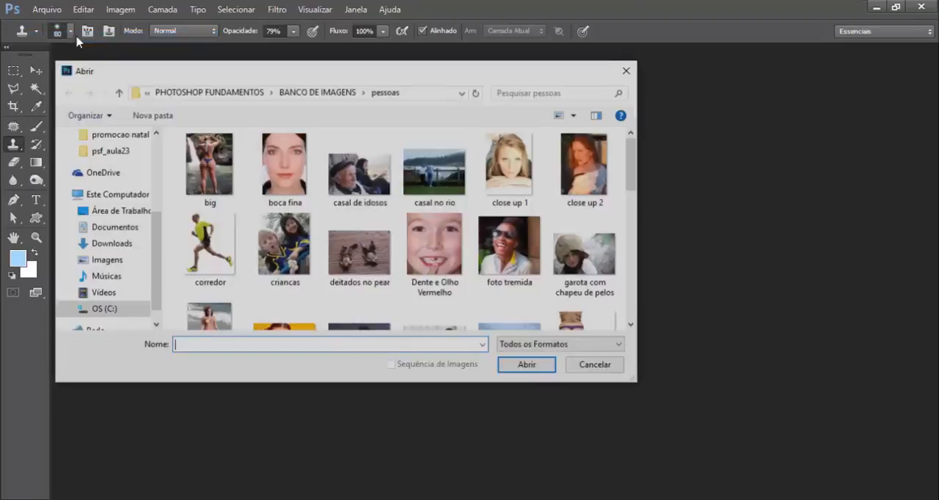
pyautogui.click(330, 94)
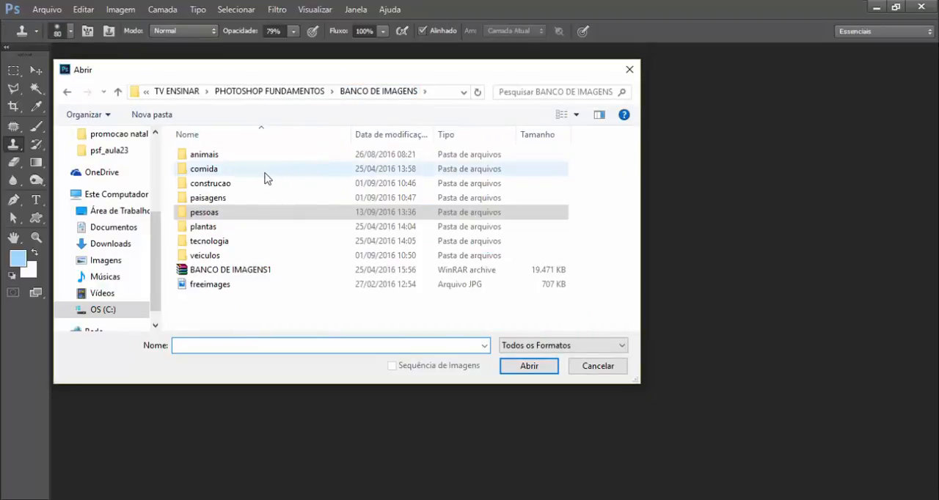
pyautogui.doubleClick(196, 257)
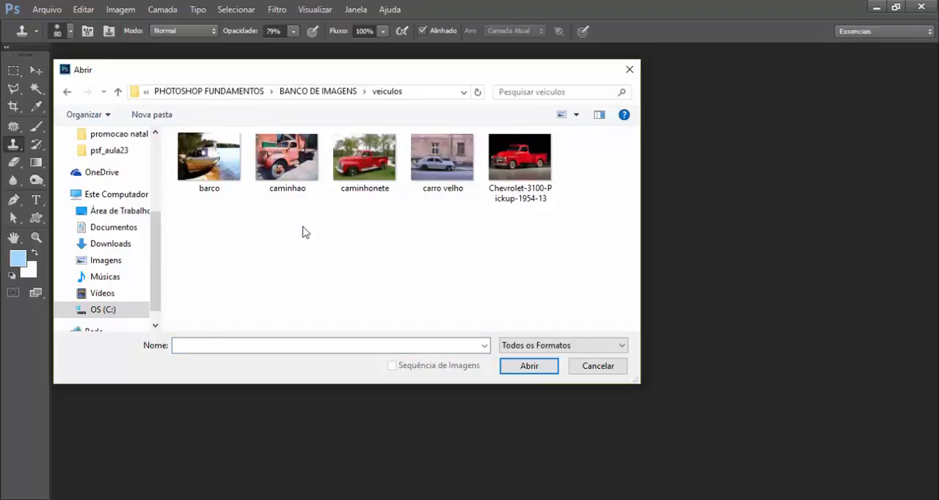
pyautogui.doubleClick(498, 155)
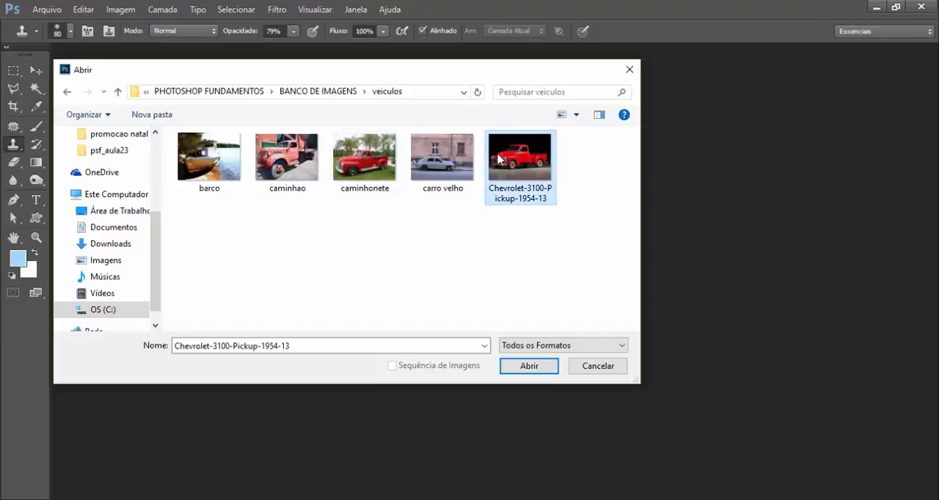
pyautogui.click(541, 273)
pyautogui.press('s')
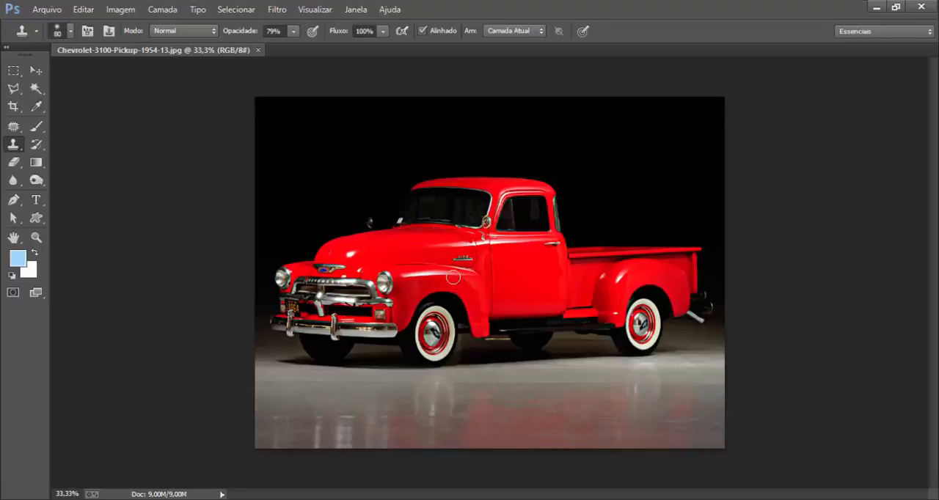
# Select the pickup's lower side, door edge, cargo bed and rear background with the Polygonal Lasso, leaving the hood and grille outside.
pyautogui.click(13, 89)
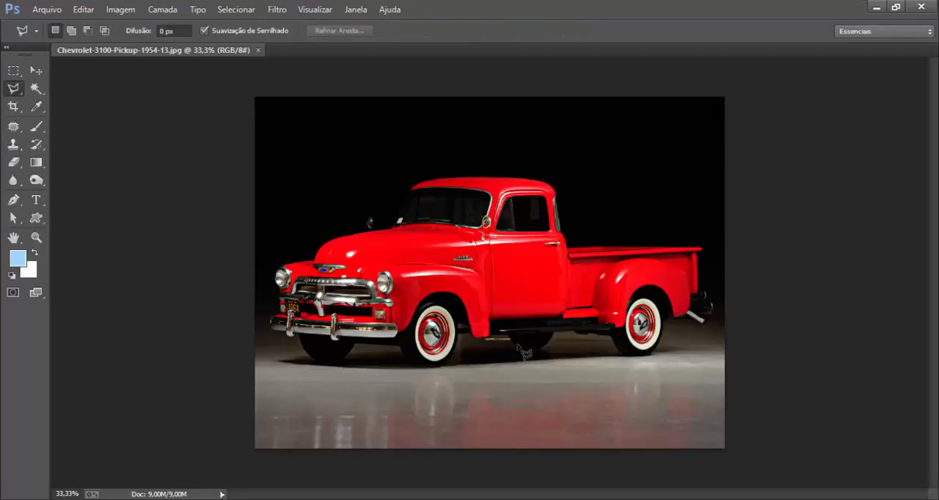
pyautogui.click(374, 366)
pyautogui.click(374, 320)
pyautogui.click(387, 298)
pyautogui.click(434, 283)
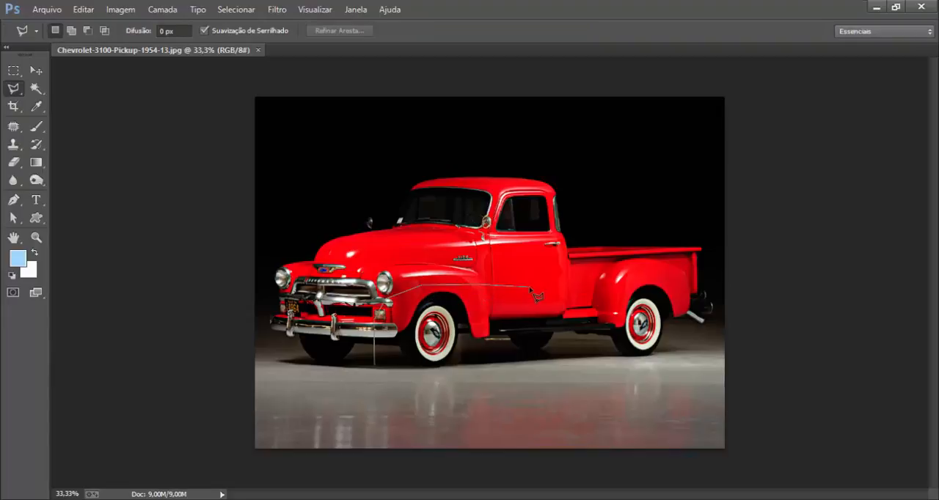
pyautogui.click(550, 285)
pyautogui.click(547, 178)
pyautogui.click(721, 195)
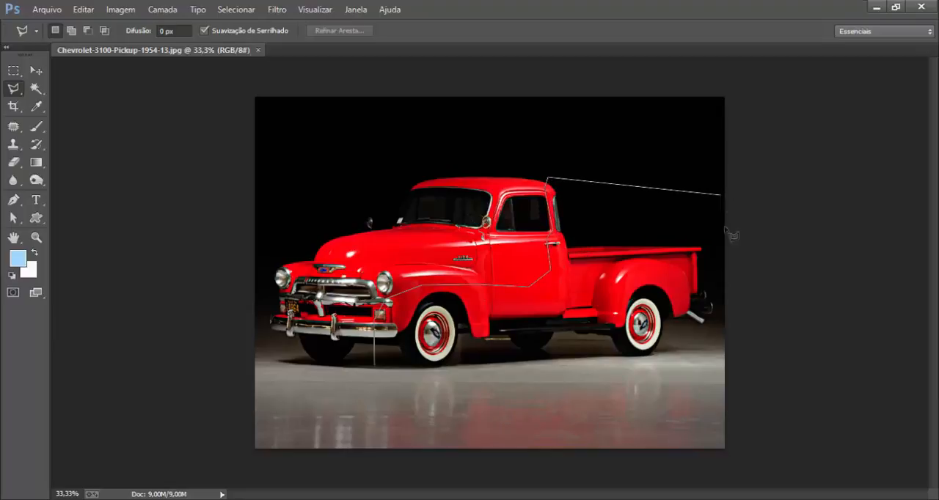
pyautogui.click(723, 365)
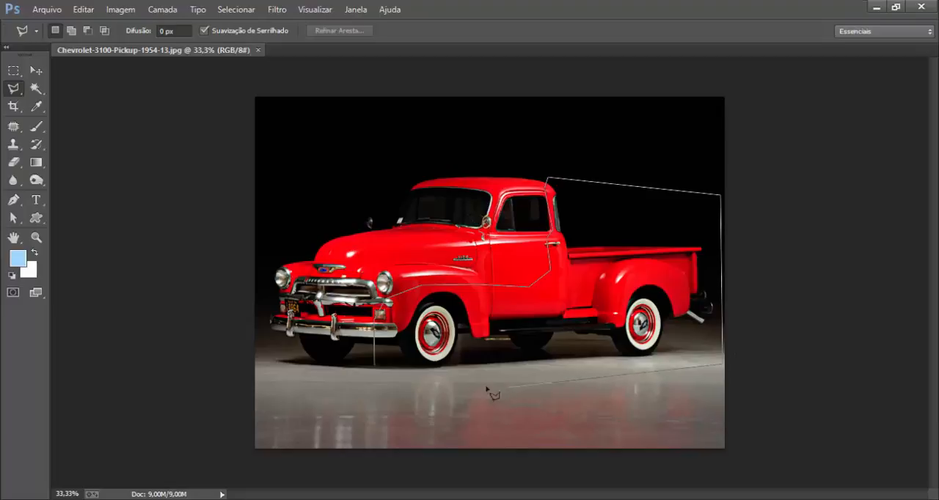
pyautogui.doubleClick(380, 380)
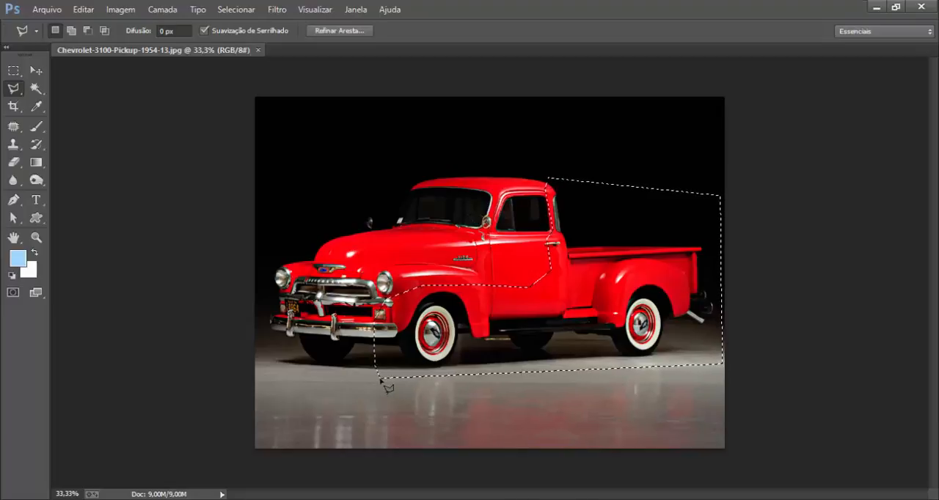
# Feather the pickup selection with a radius of 30 pixels.
pyautogui.press('shift')
pyautogui.hotkey('shift', 'F6')
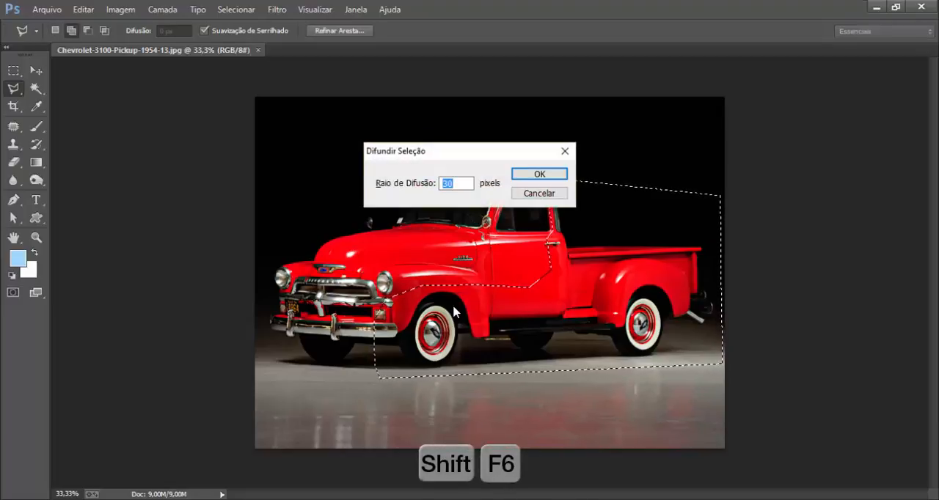
pyautogui.click(543, 176)
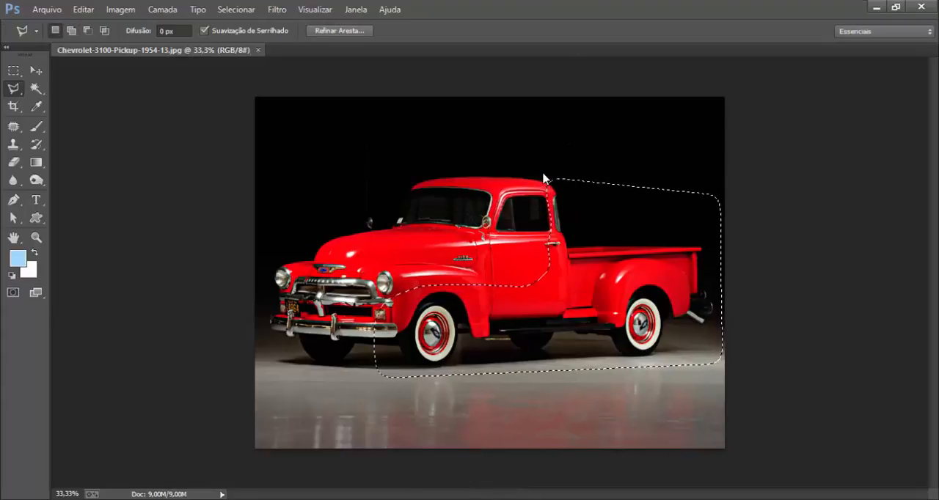
# Apply Desfoque de Movimento to the selected part of the pickup with a 4° angle and 37-pixel distance, and deselect it.
pyautogui.click(282, 11)
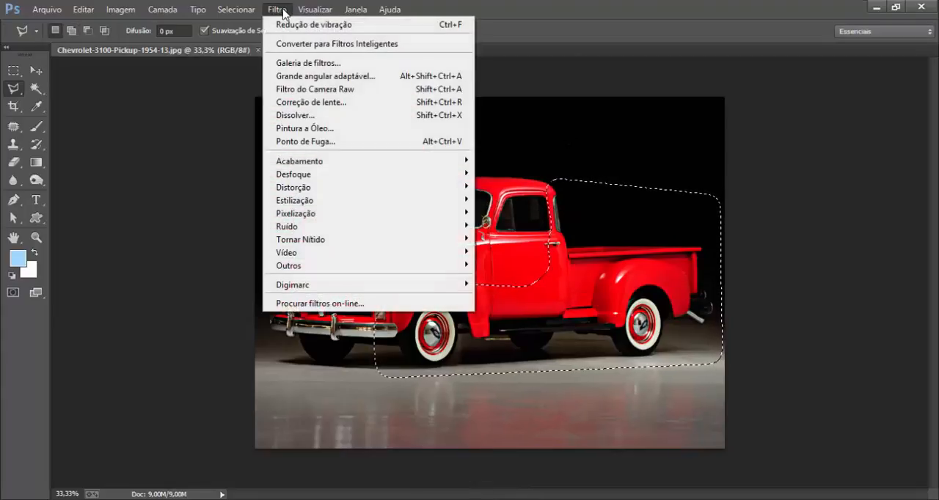
pyautogui.moveTo(315, 174)
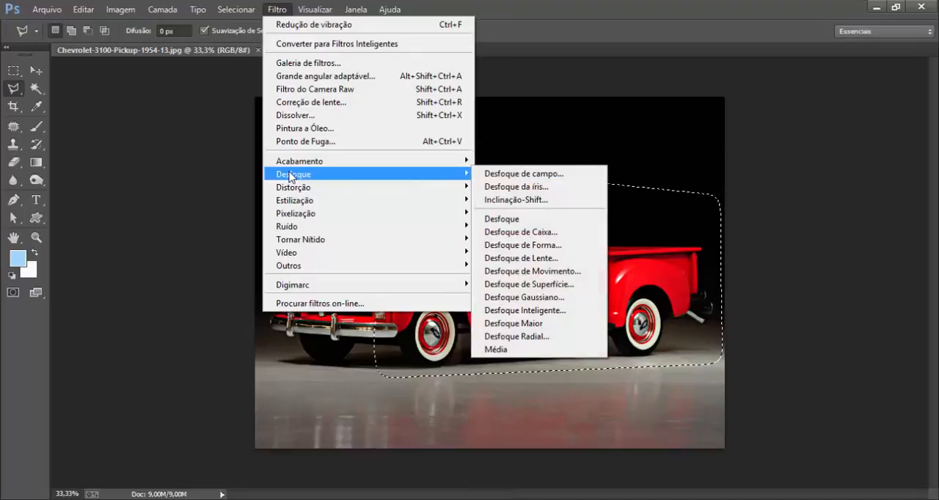
pyautogui.click(516, 275)
pyautogui.moveTo(735, 107); pyautogui.dragTo(172, 124)
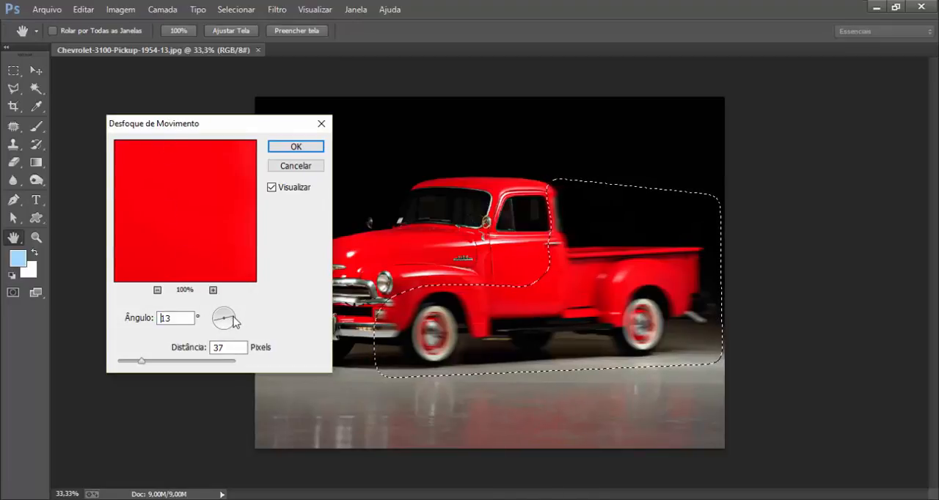
pyautogui.moveTo(234, 315); pyautogui.dragTo(237, 318)
pyautogui.moveTo(146, 370)
pyautogui.mouseDown()
pyautogui.moveTo(176, 367)
pyautogui.moveTo(142, 366)
pyautogui.mouseUp()
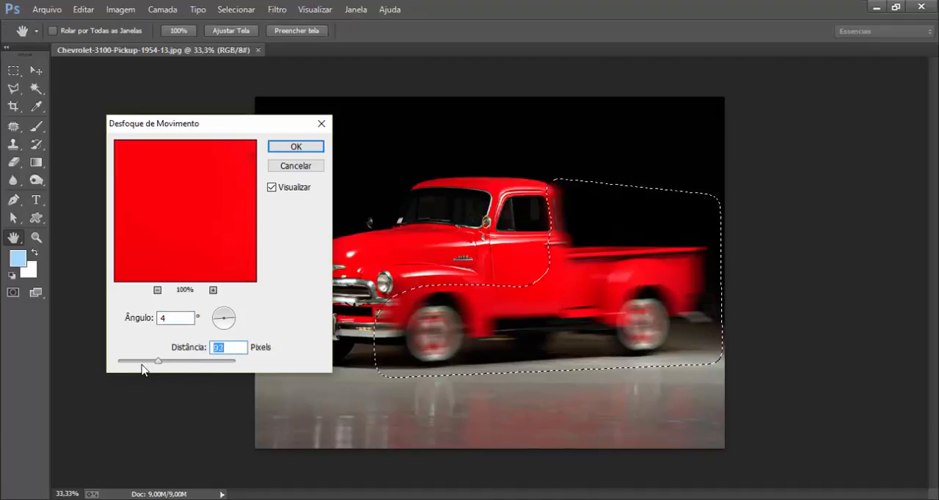
pyautogui.click(296, 147)
pyautogui.hotkey('ctrl', 'd')
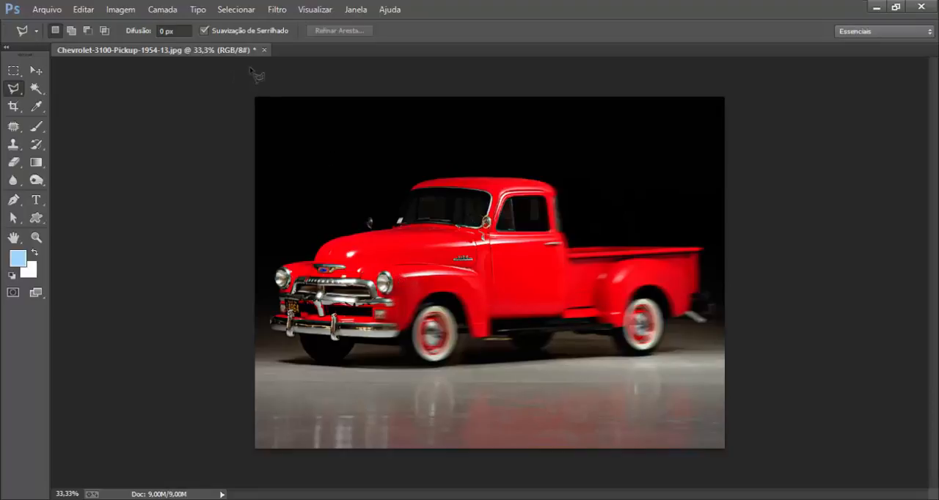
# Close Chevrolet-3100-Pickup-1954-13.jpg without saving the changes.
pyautogui.click(265, 50)
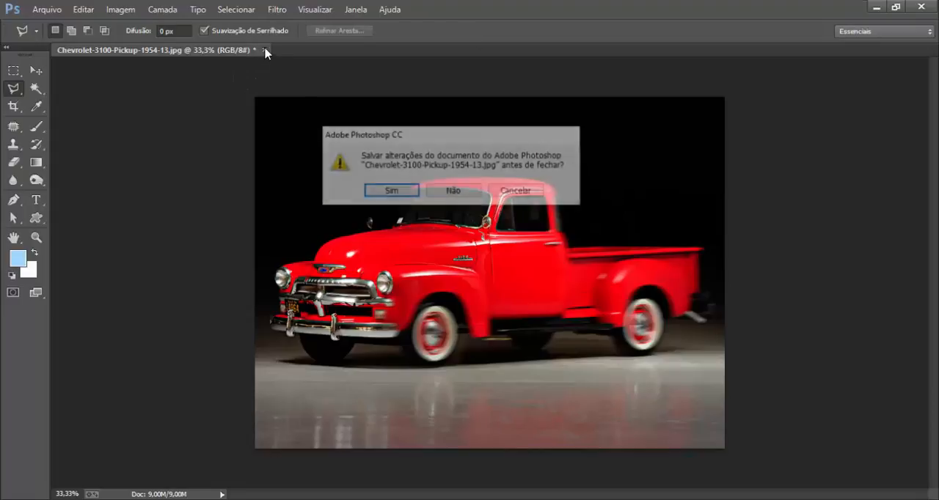
pyautogui.click(463, 191)
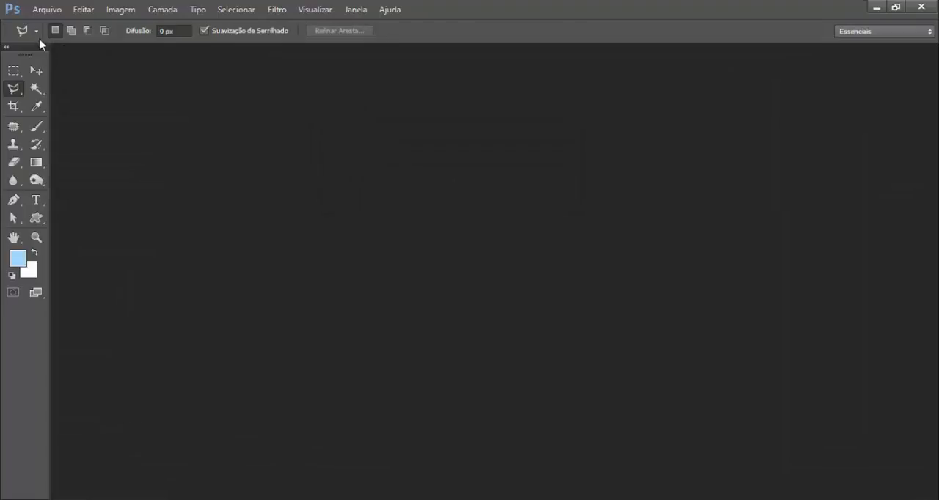
pyautogui.click(273, 10)
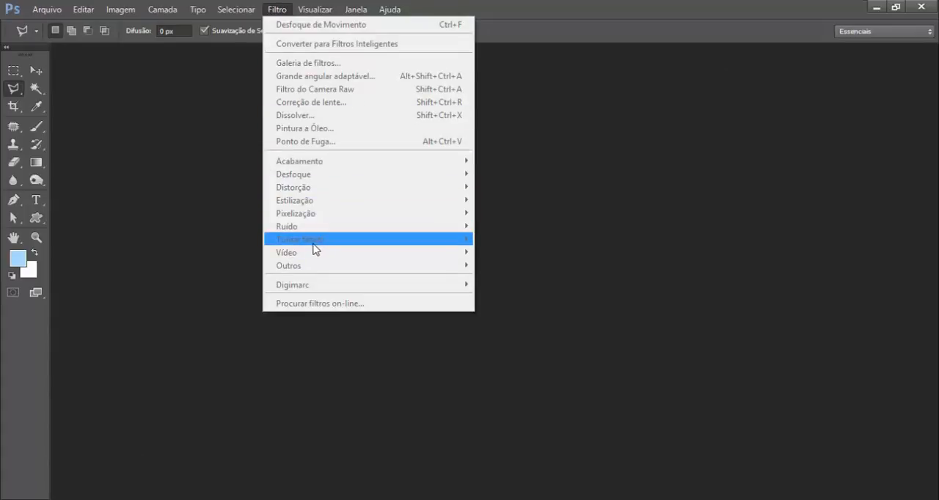
pyautogui.click(280, 10)
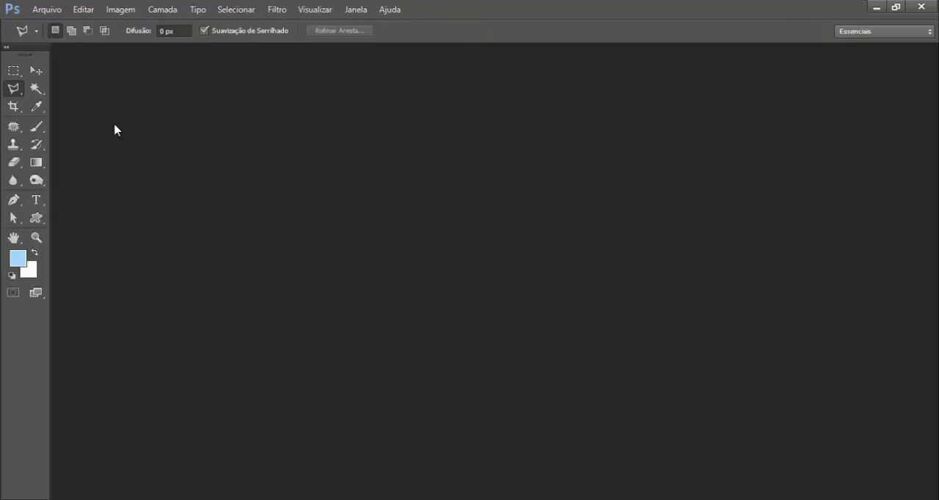
# Open the nariguda photo from the pessoas folder of BANCO DE IMAGENS.
pyautogui.click(50, 11)
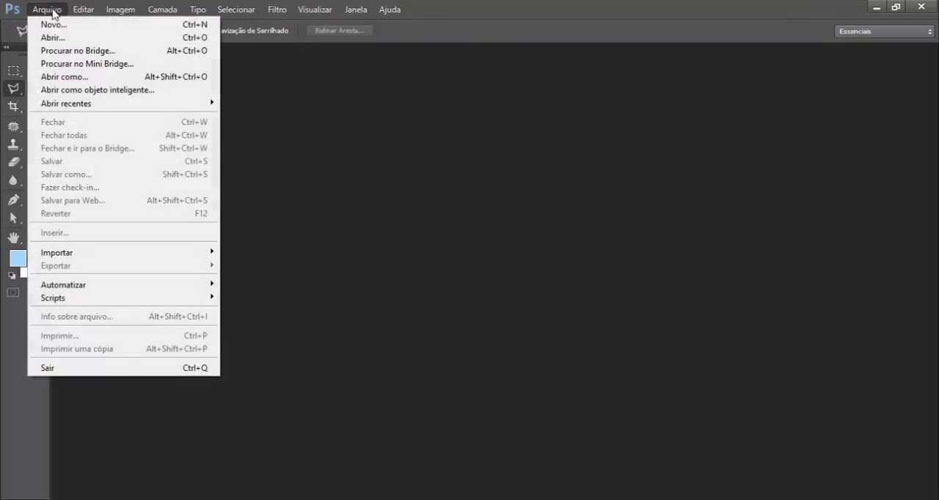
pyautogui.click(50, 40)
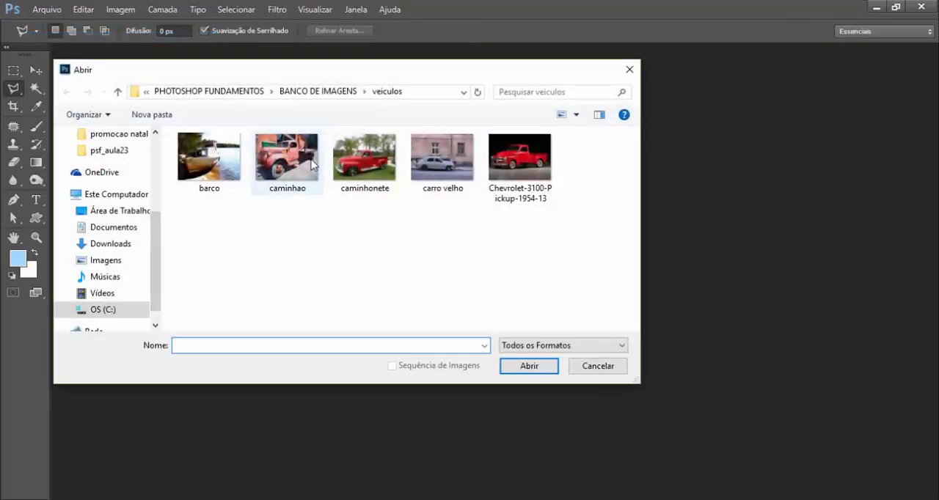
pyautogui.click(342, 94)
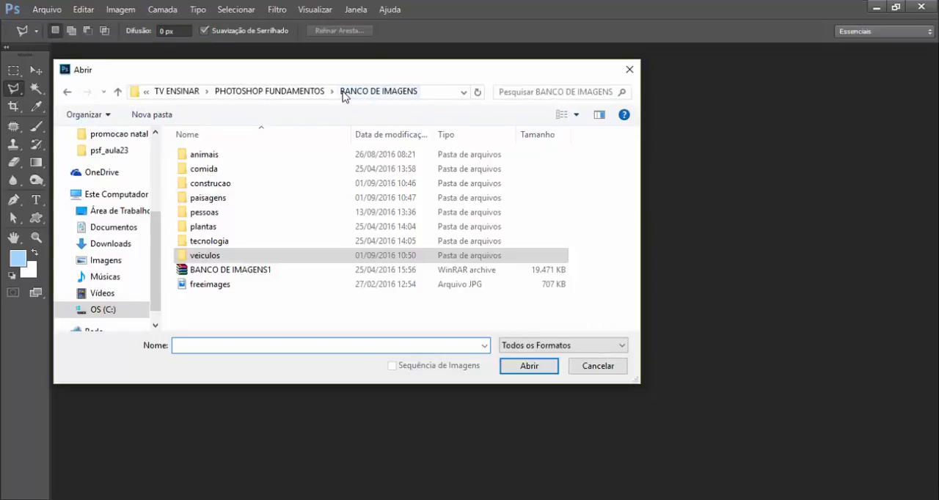
pyautogui.doubleClick(196, 215)
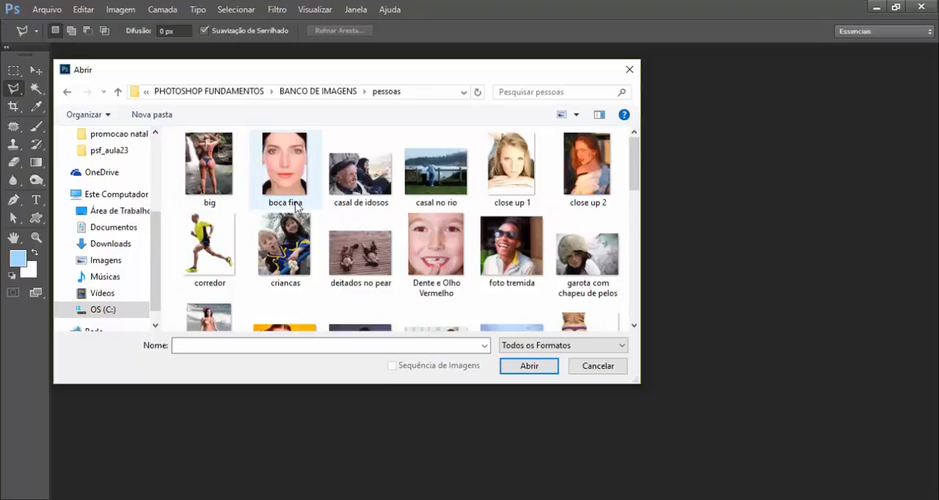
pyautogui.scroll(-2, 296, 208)
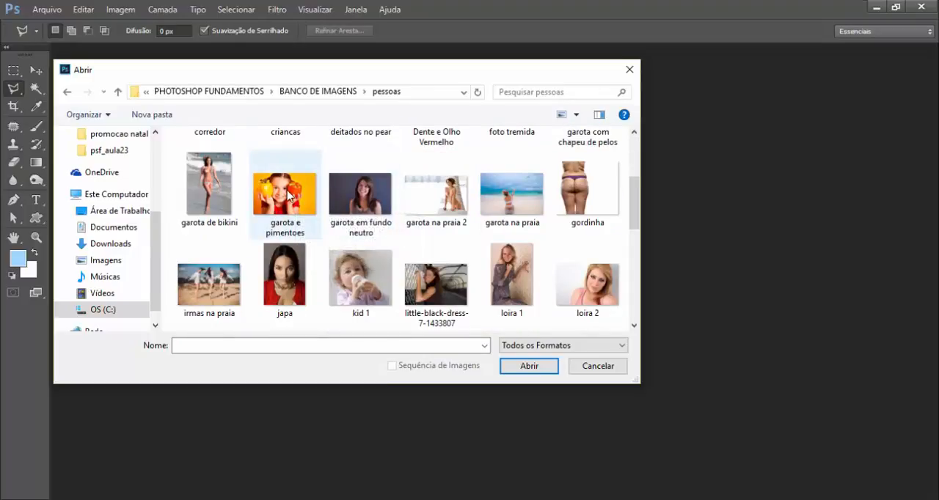
pyautogui.scroll(-1, 286, 194)
pyautogui.moveTo(286, 195)
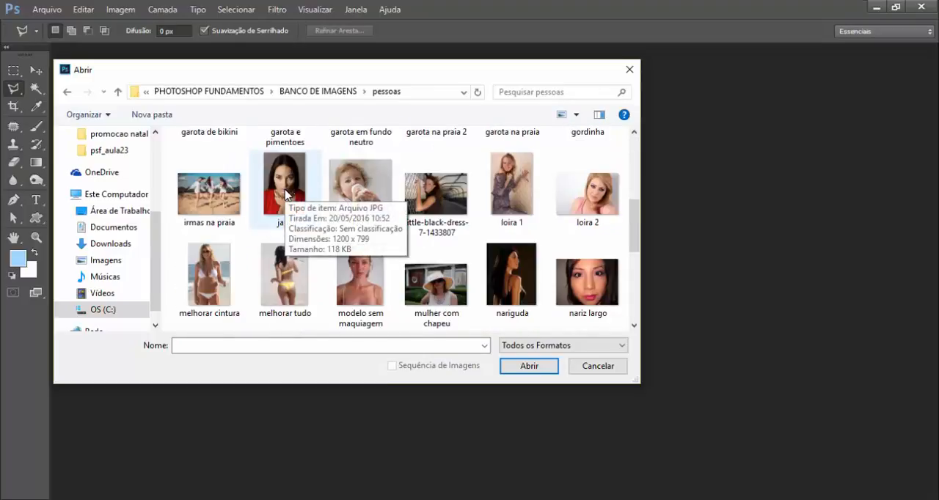
pyautogui.scroll(-2, 286, 194)
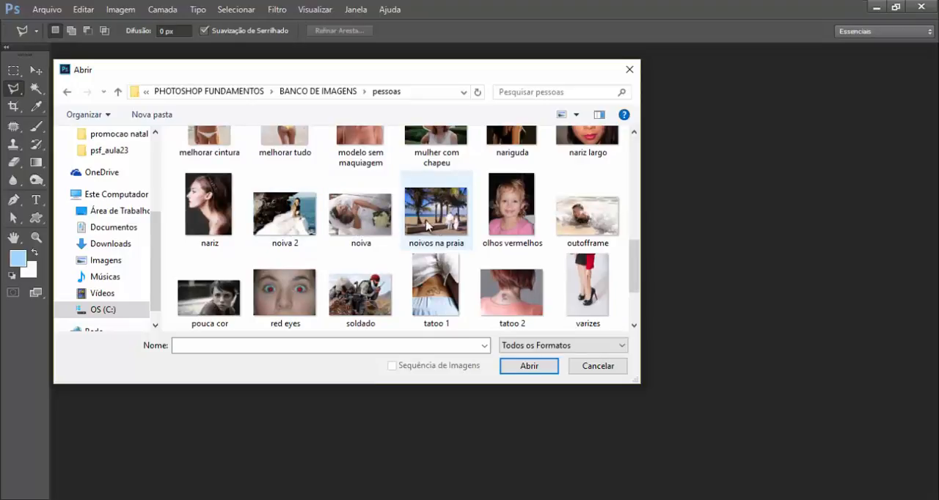
pyautogui.moveTo(431, 222)
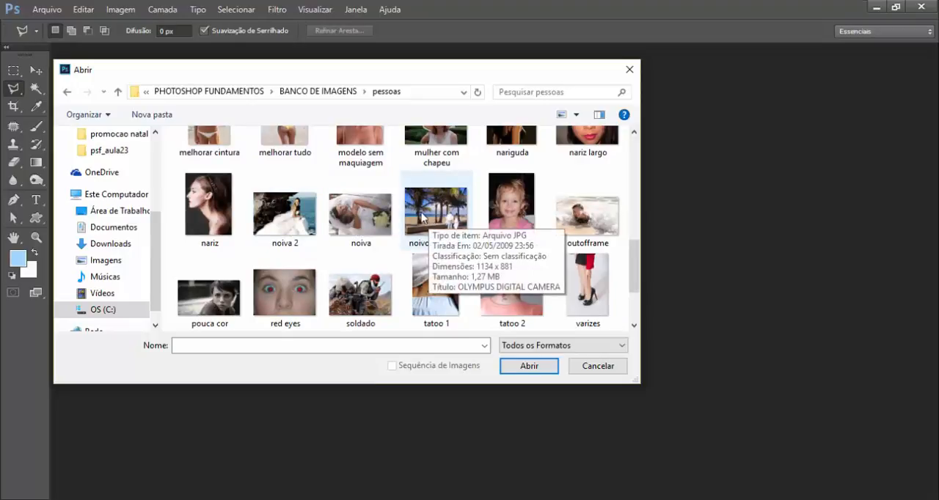
pyautogui.scroll(1, 420, 215)
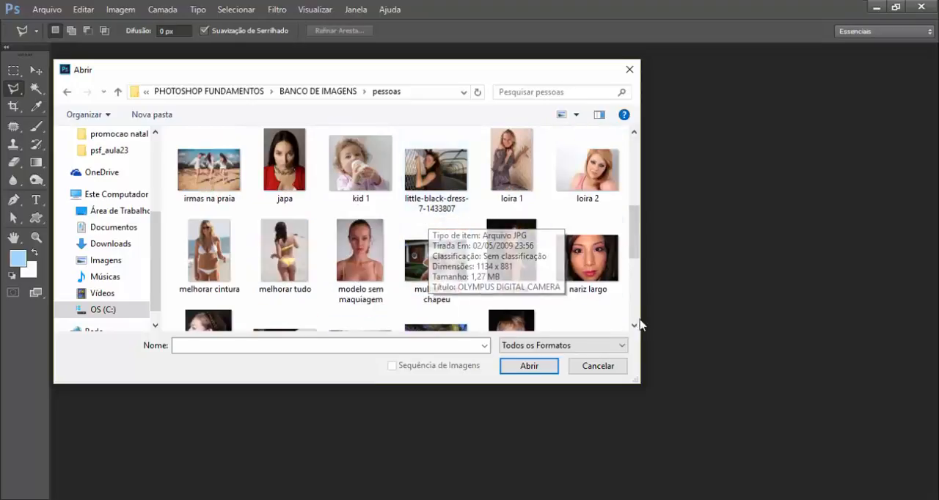
pyautogui.doubleClick(513, 268)
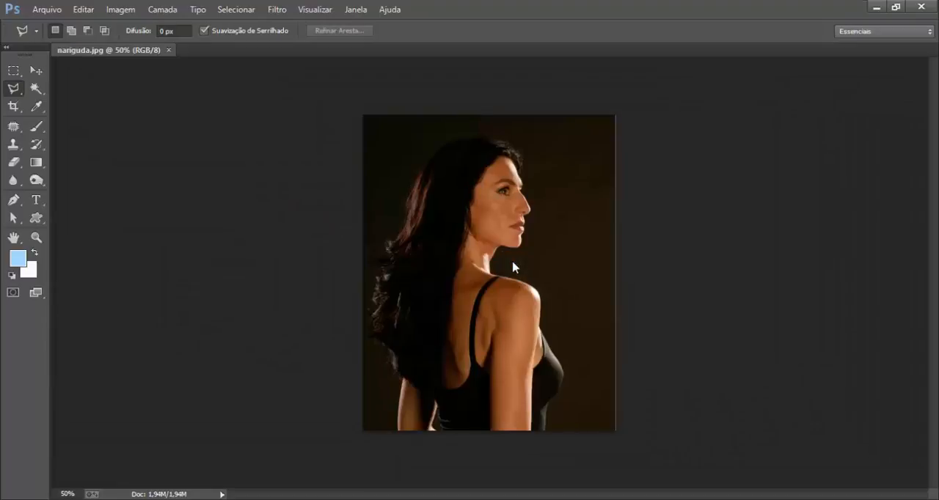
# Activate the Ferramenta Borrar (Smudge tool) and set its Resistência to 53%.
pyautogui.press('v')
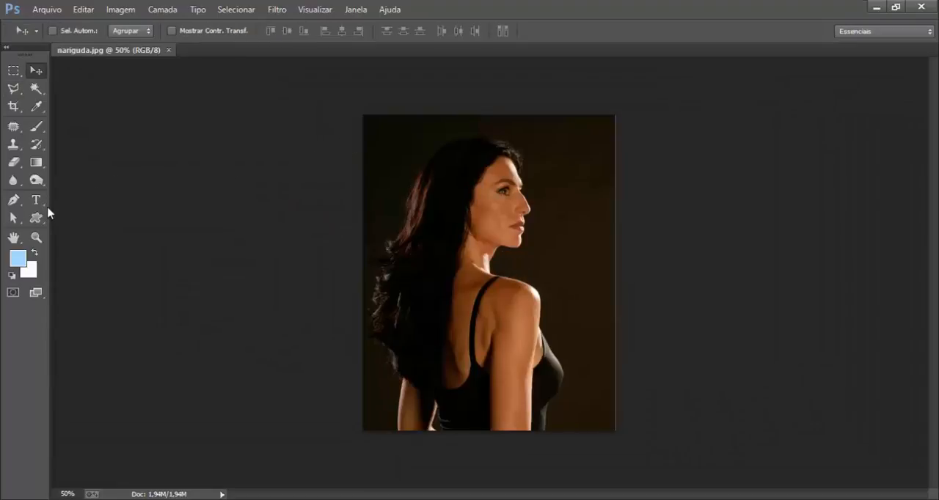
pyautogui.click(14, 181)
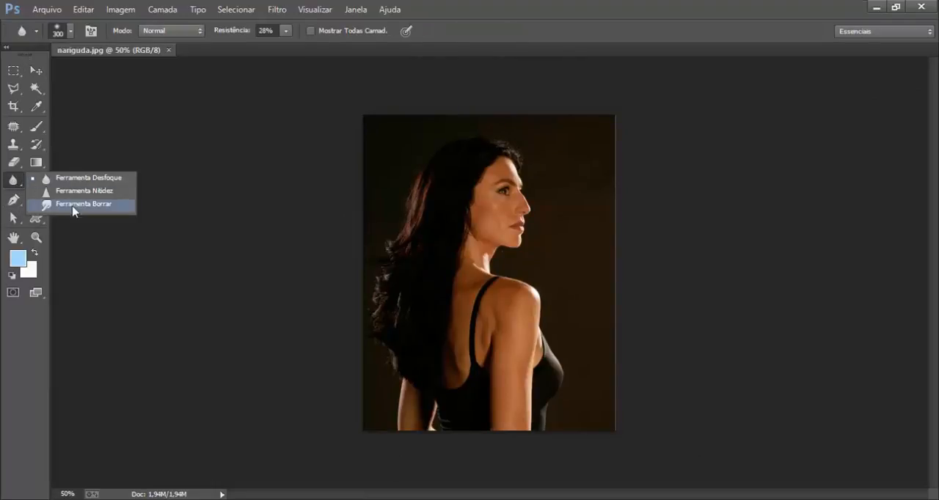
pyautogui.click(68, 205)
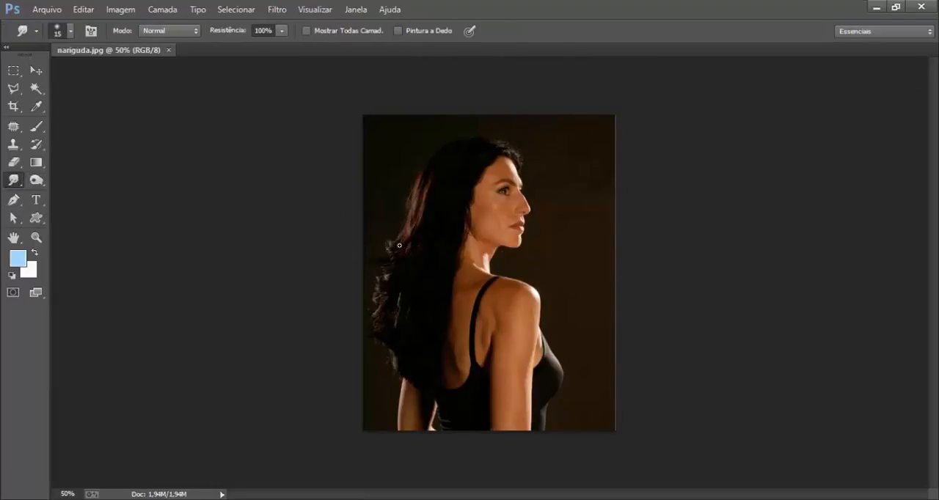
pyautogui.keyDown('ctrl'); pyautogui.click(546, 210); pyautogui.keyUp('ctrl')
pyautogui.keyDown('ctrl'); pyautogui.click(544, 206); pyautogui.keyUp('ctrl')
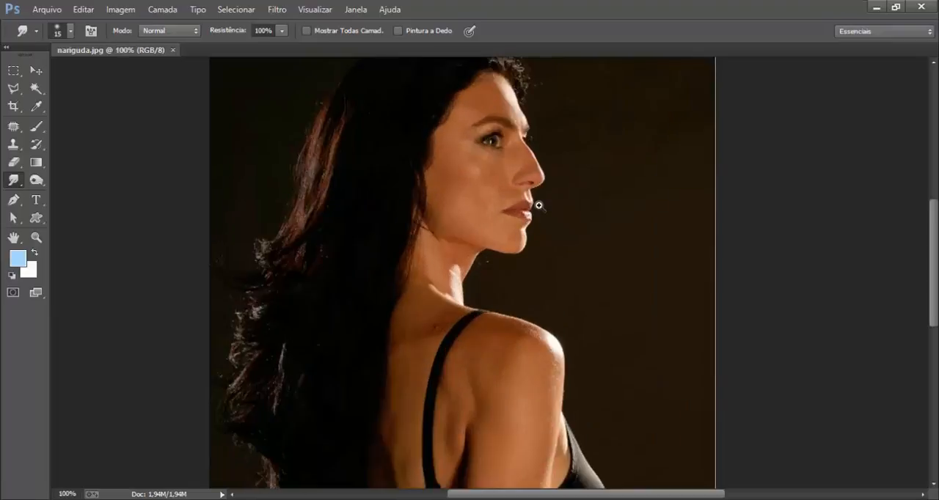
pyautogui.click(283, 31)
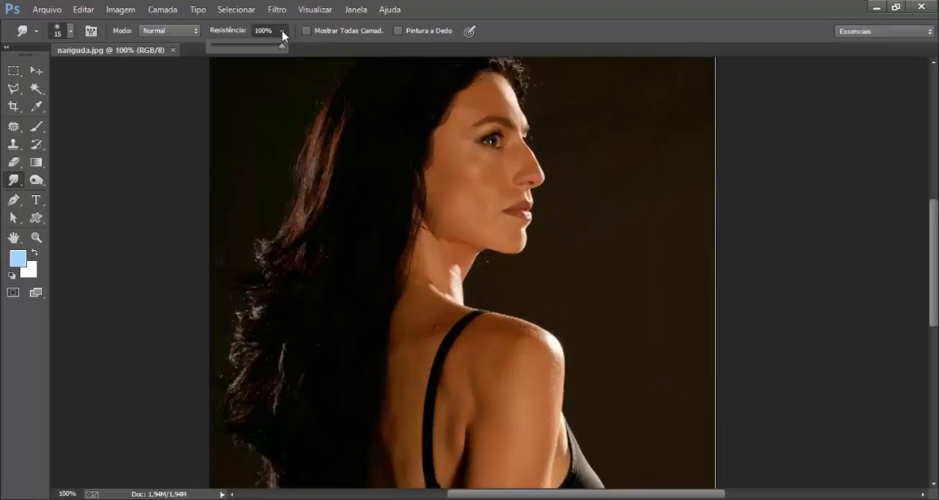
pyautogui.click(248, 46)
# Smudge the contour at the bridge of the woman's nose with a 25-pixel brush.
pyautogui.keyDown('ctrl'); pyautogui.click(531, 131); pyautogui.keyUp('ctrl')
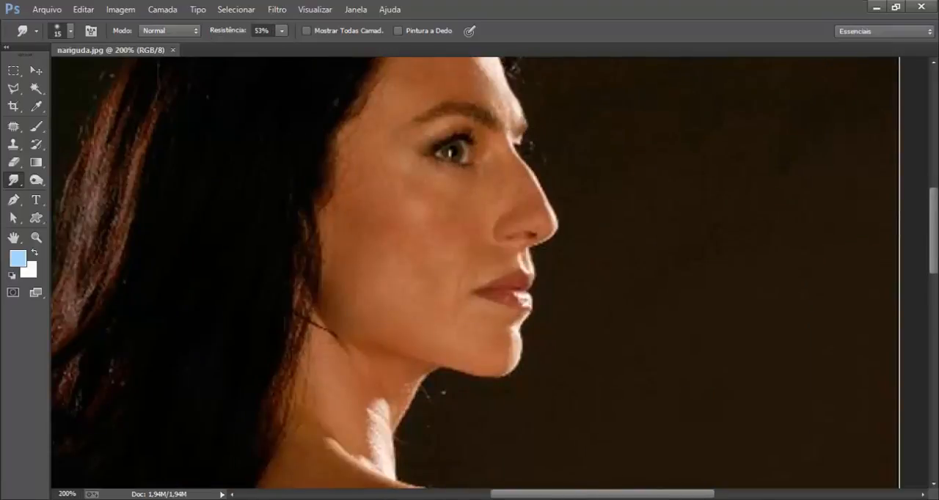
pyautogui.moveTo(561, 167); pyautogui.dragTo(570, 211)
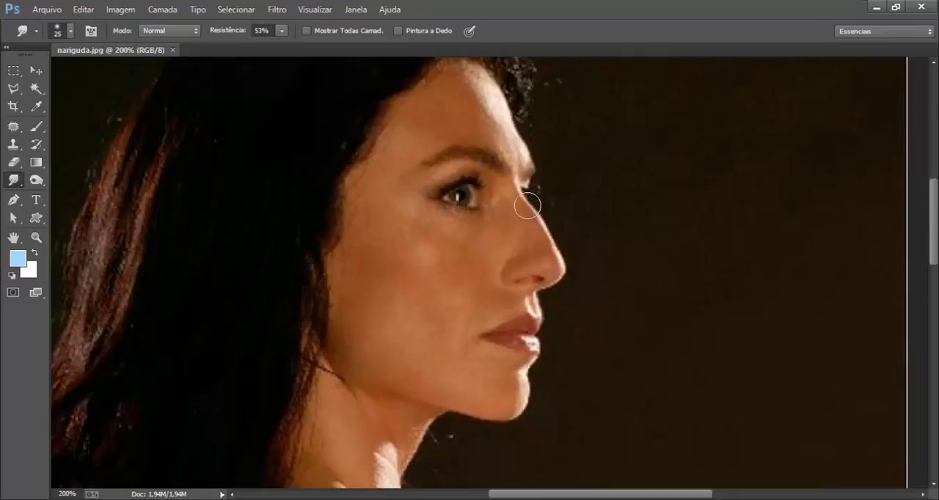
pyautogui.press(']')
pyautogui.moveTo(538, 203); pyautogui.dragTo(545, 212)
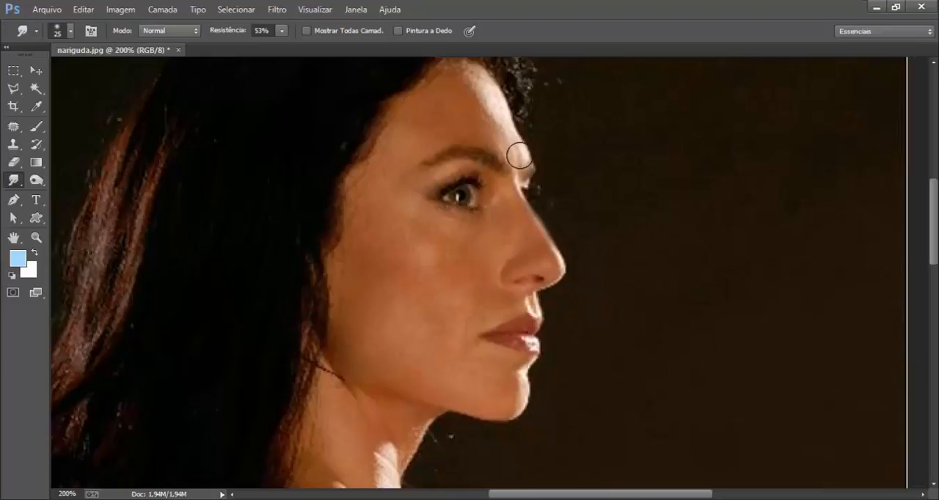
# Smudge the profile outward into the dark background at the brow, nose tip, upper lip, chin and underside of the jaw.
pyautogui.moveTo(519, 155)
pyautogui.mouseDown()
pyautogui.moveTo(558, 180)
pyautogui.moveTo(562, 154)
pyautogui.mouseUp()
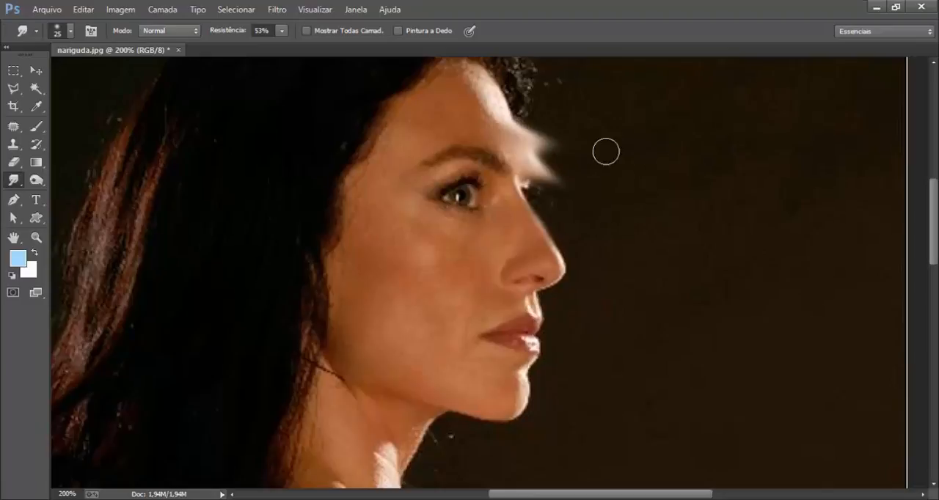
pyautogui.moveTo(553, 235); pyautogui.dragTo(583, 293)
pyautogui.moveTo(528, 301); pyautogui.dragTo(569, 341)
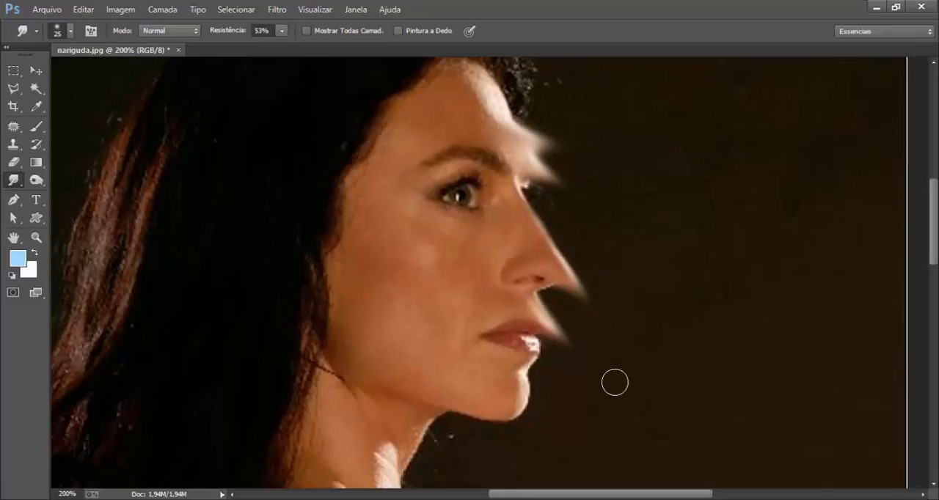
pyautogui.moveTo(501, 346); pyautogui.dragTo(562, 423)
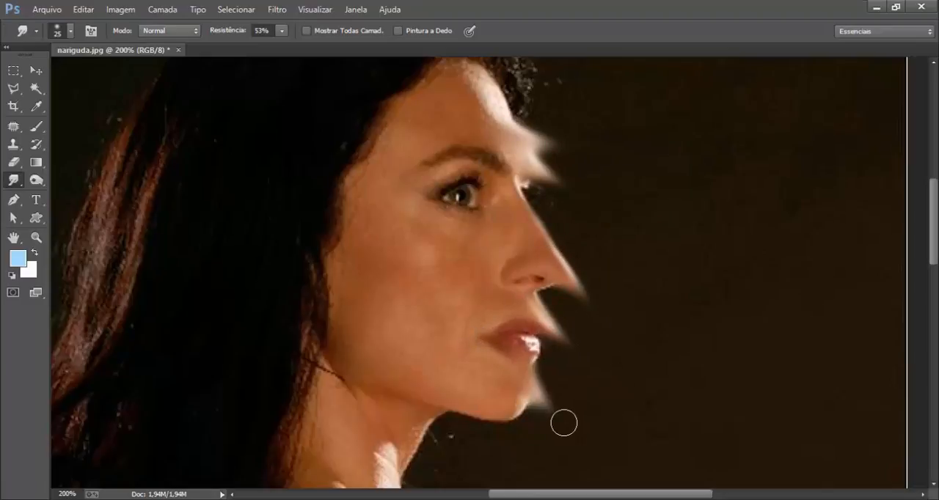
pyautogui.moveTo(484, 409); pyautogui.dragTo(505, 441)
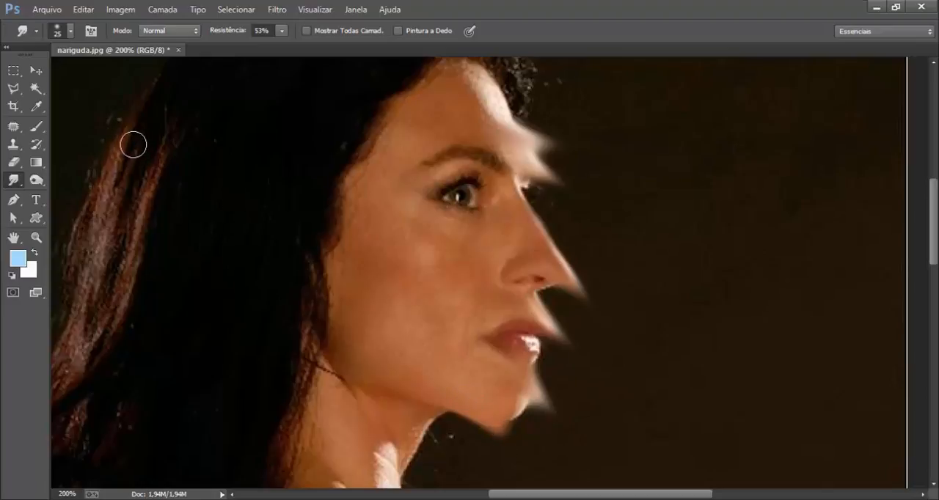
# Lower the Smudge tool's Resistência to 33% and reduce its brush size to 2 pixels for working on the hair.
pyautogui.moveTo(144, 164)
pyautogui.mouseDown()
pyautogui.moveTo(369, 193)
pyautogui.moveTo(360, 167)
pyautogui.mouseUp()
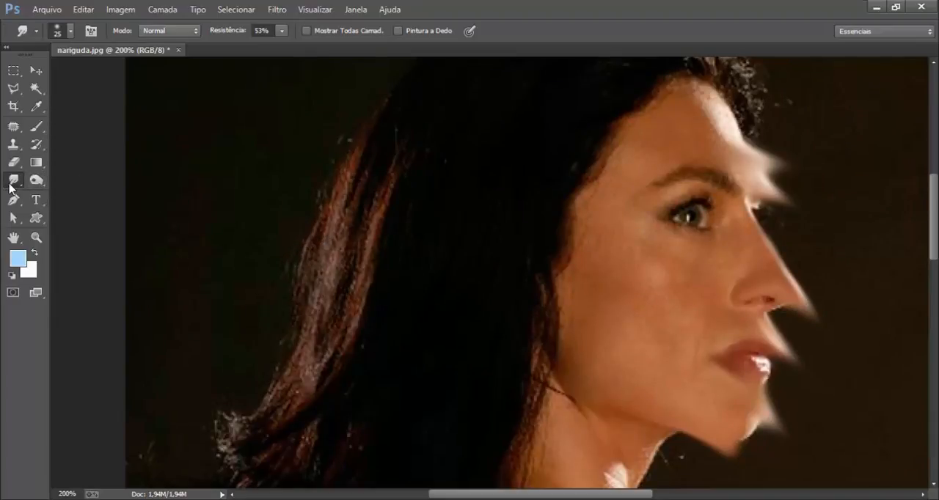
pyautogui.click(283, 31)
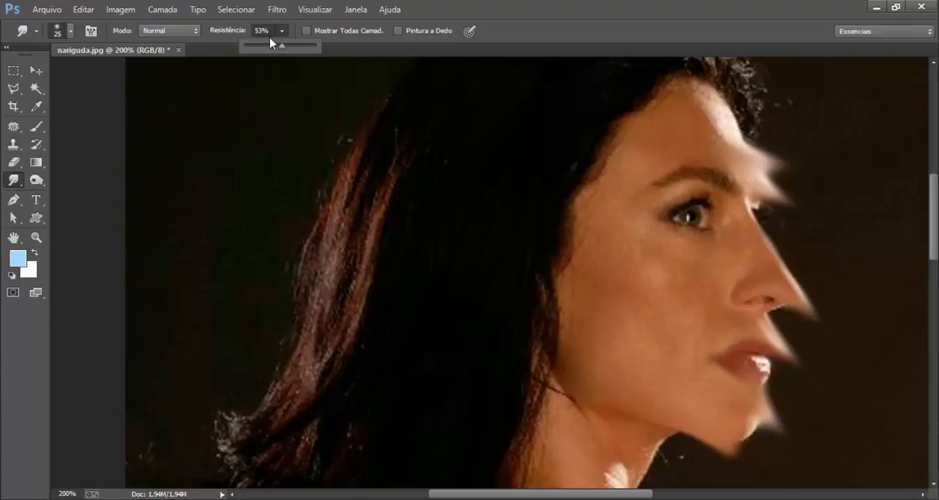
pyautogui.click(269, 47)
pyautogui.click(91, 105)
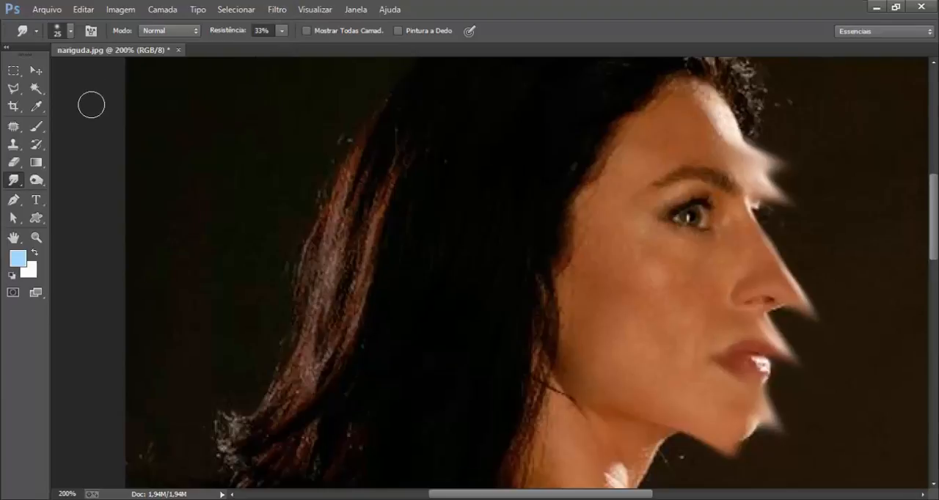
pyautogui.press('[')
pyautogui.press('[')
pyautogui.scroll(1, 345, 279)
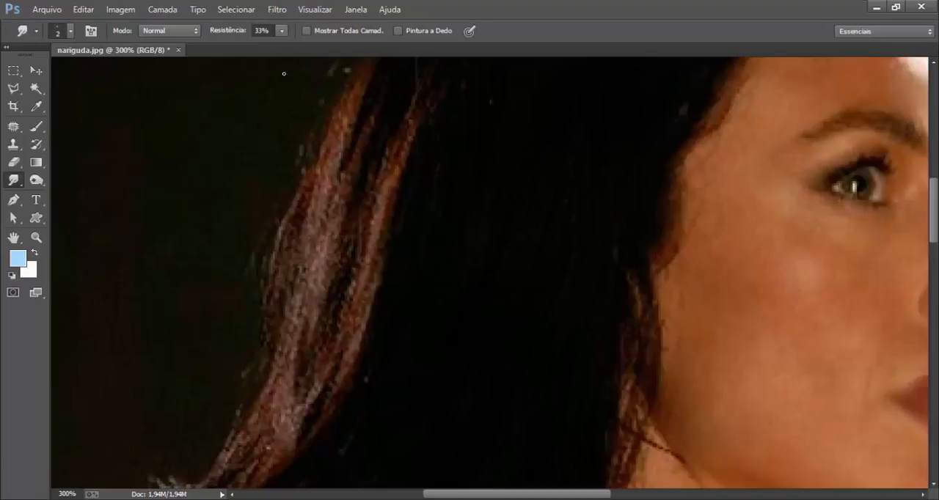
# Raise the Smudge tool's Resistência to 65%.
pyautogui.click(281, 30)
pyautogui.click(304, 46)
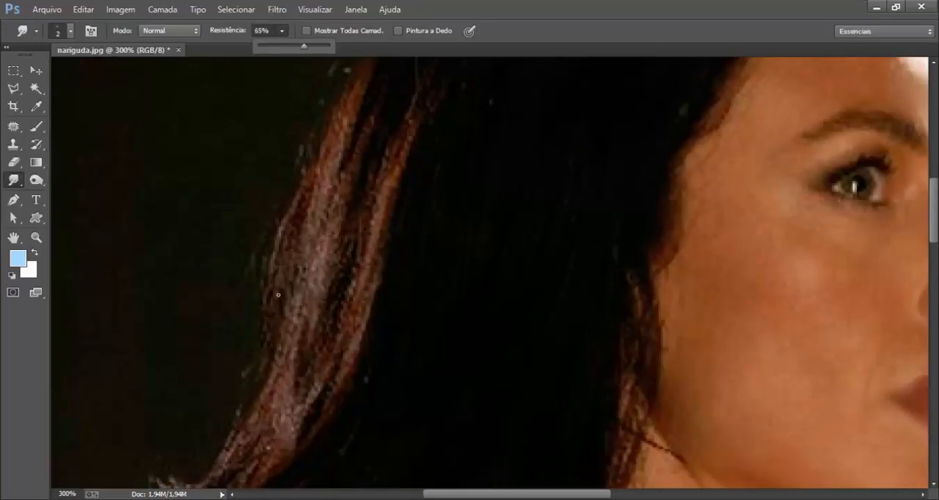
pyautogui.click(251, 306)
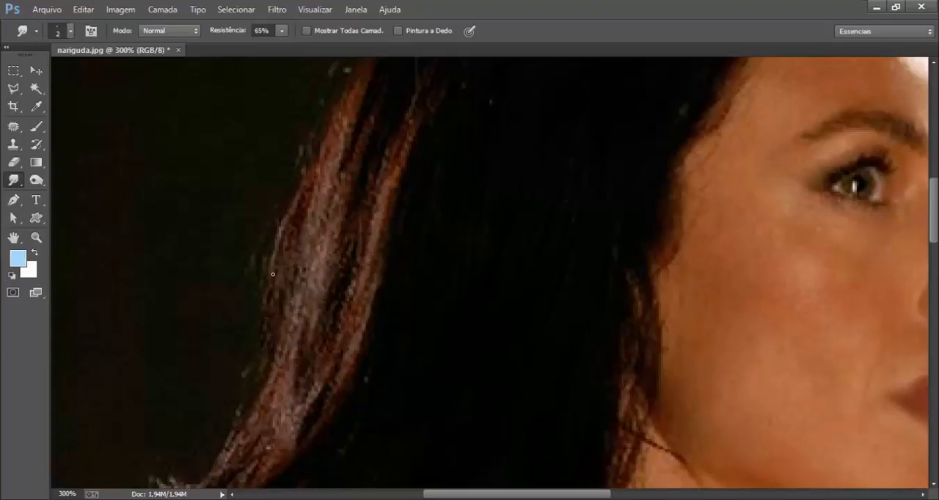
# Set the Resistência to 100% and smudge three thin strands outward from the back edge of the hair.
pyautogui.click(281, 30)
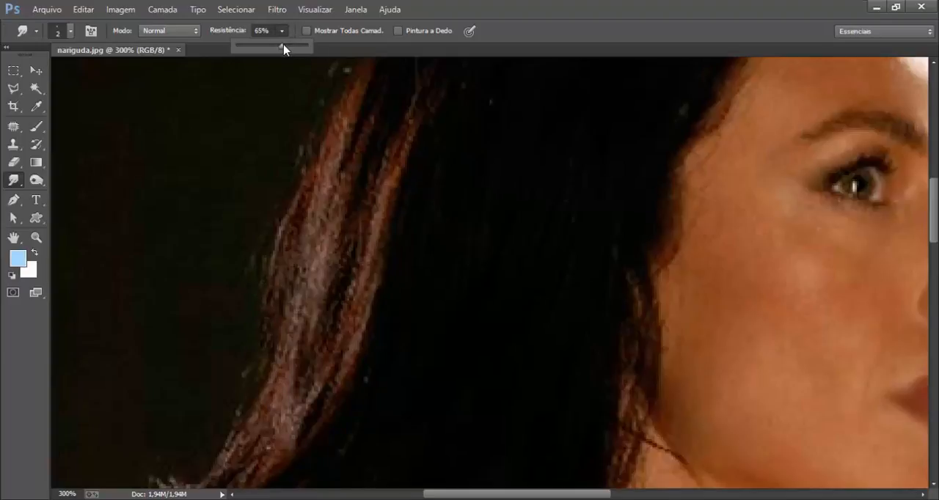
pyautogui.moveTo(288, 45); pyautogui.dragTo(337, 59)
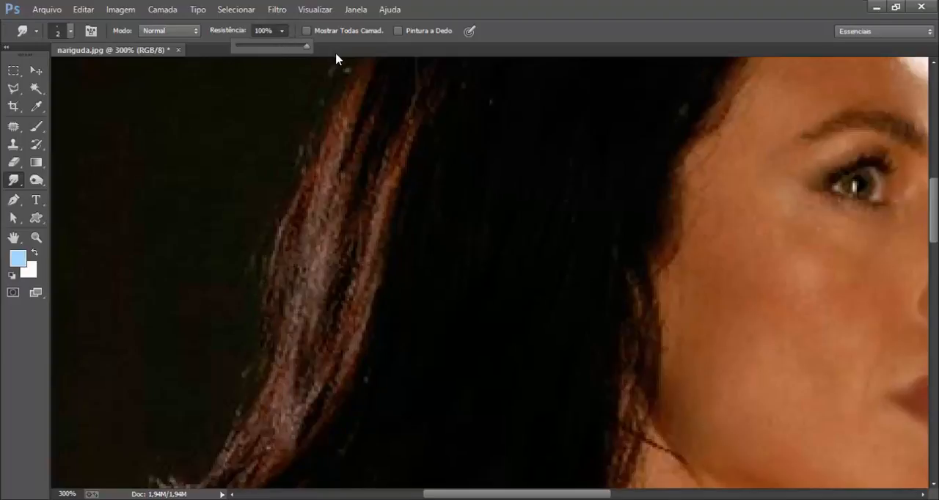
pyautogui.click(270, 271)
pyautogui.moveTo(269, 271); pyautogui.dragTo(220, 358)
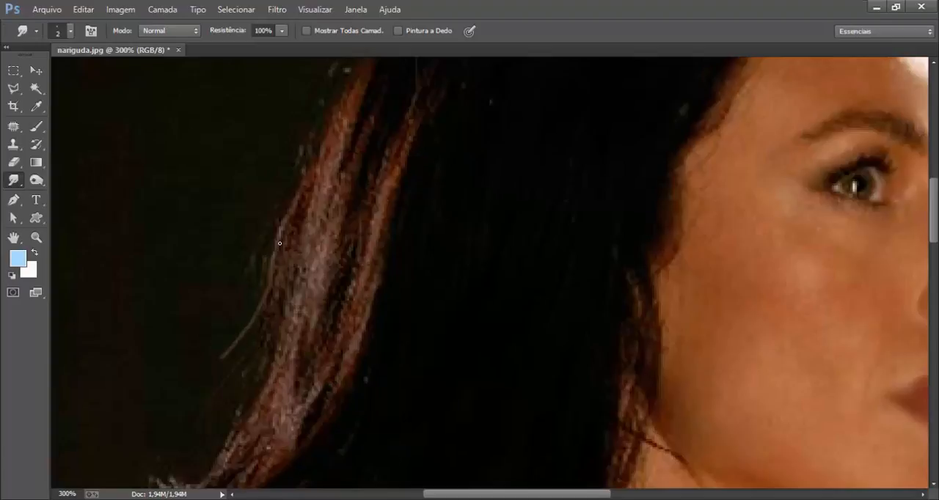
pyautogui.moveTo(279, 233)
pyautogui.mouseDown()
pyautogui.moveTo(243, 300)
pyautogui.moveTo(217, 325)
pyautogui.mouseUp()
pyautogui.moveTo(295, 188); pyautogui.dragTo(225, 276)
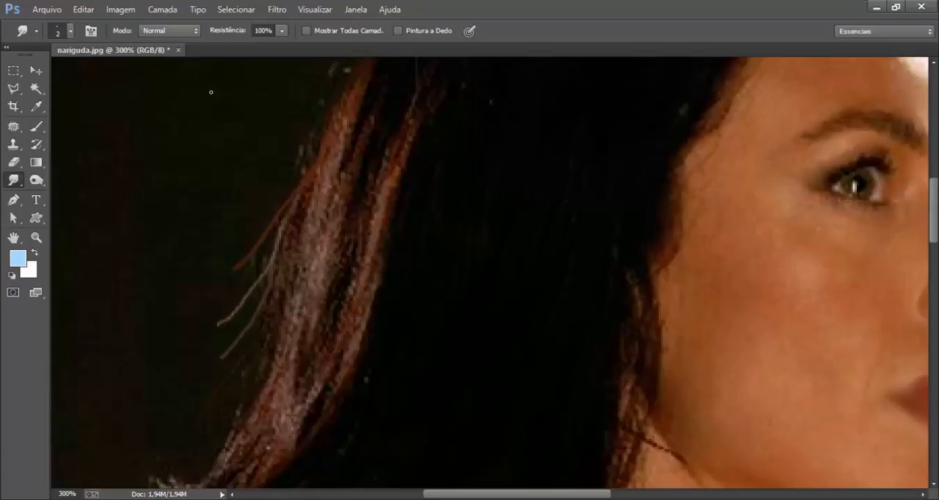
# Set the Smudge tool's Resistência to 80% for close-up work on the hair.
pyautogui.hotkey('ctrl', '0')
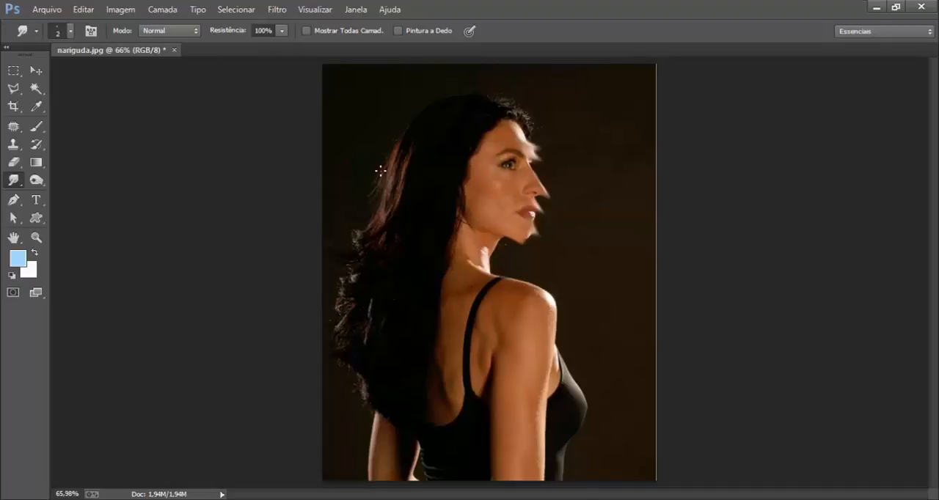
pyautogui.click(285, 33)
pyautogui.moveTo(278, 46); pyautogui.dragTo(270, 48)
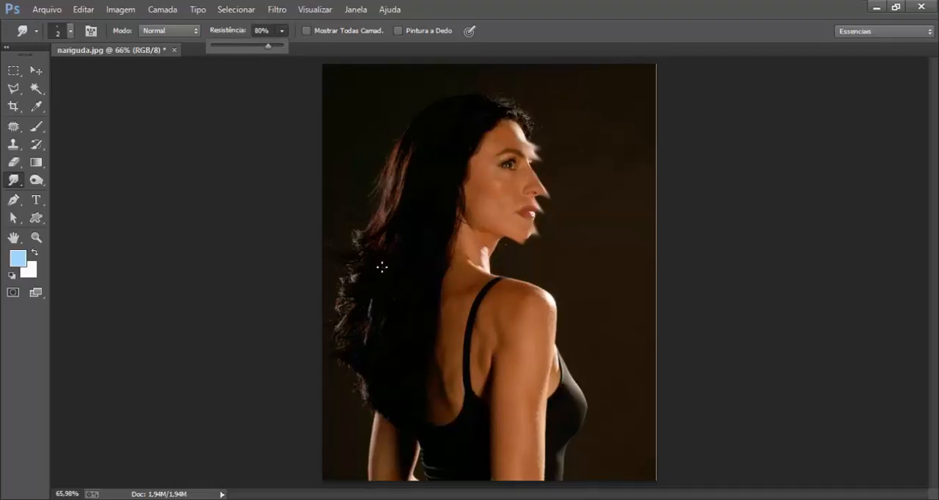
pyautogui.keyDown('ctrl'); pyautogui.click(424, 150); pyautogui.keyUp('ctrl')
pyautogui.keyDown('ctrl'); pyautogui.click(424, 150); pyautogui.keyUp('ctrl')
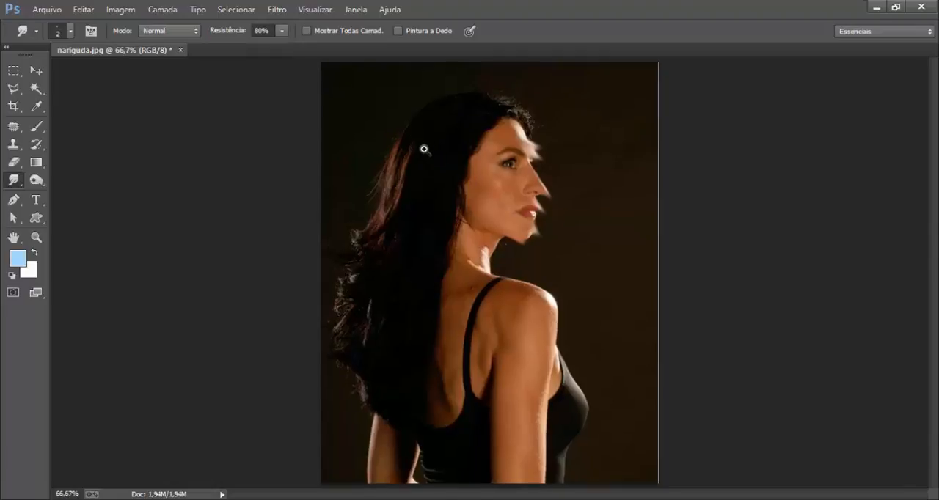
pyautogui.keyDown('ctrl'); pyautogui.click(424, 150); pyautogui.keyUp('ctrl')
pyautogui.keyDown('ctrl'); pyautogui.click(424, 150); pyautogui.keyUp('ctrl')
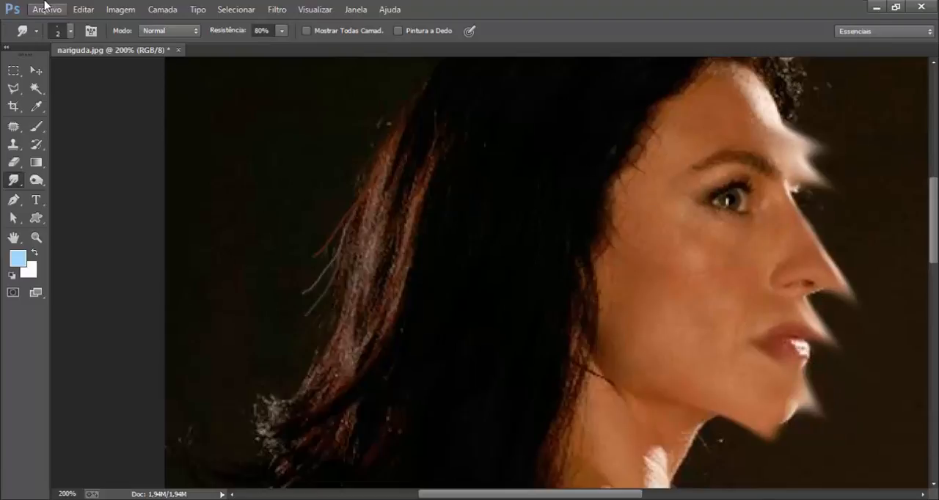
# Revert the portrait to its saved version and open it in the Dissolver filter.
pyautogui.press('F12')
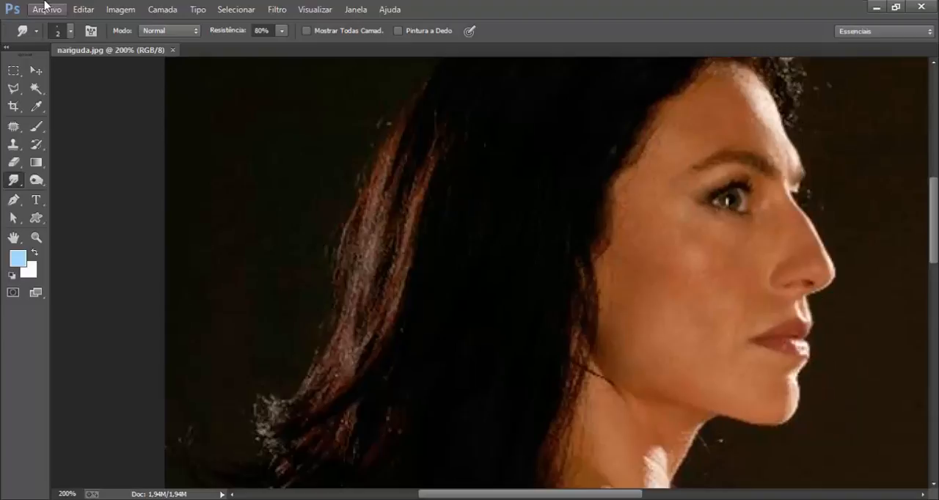
pyautogui.press('F12')
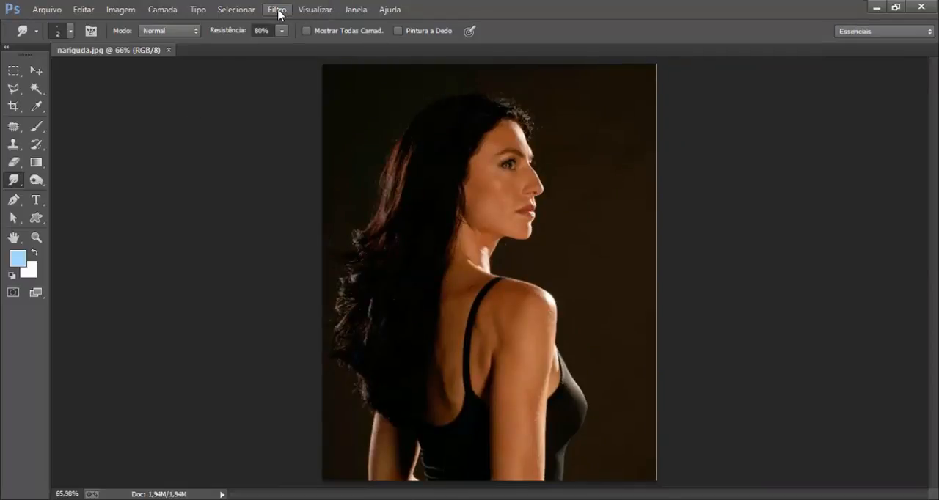
pyautogui.click(278, 10)
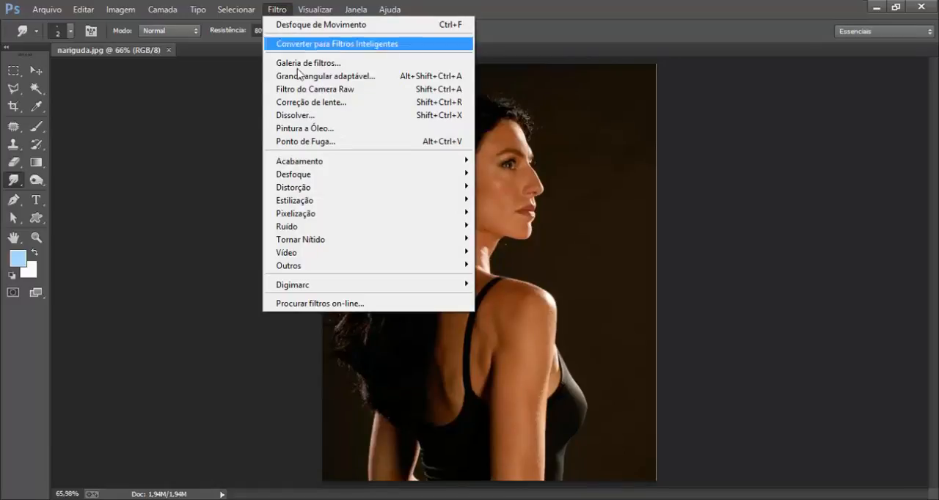
pyautogui.click(297, 118)
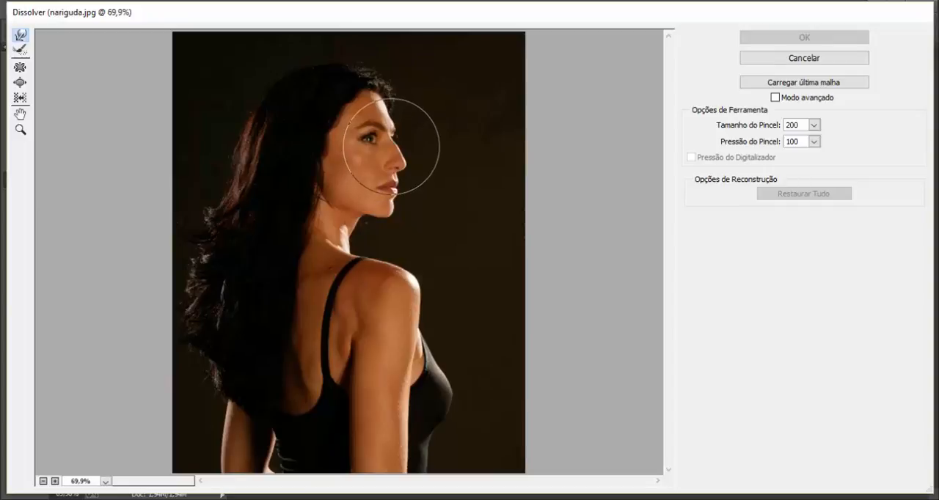
# Reshape the nose with the forward warp tool at brush sizes 20 and 30, and restore the whole image.
pyautogui.press('[')
pyautogui.press('[')
pyautogui.press('[')
pyautogui.press('[')
pyautogui.press('[')
pyautogui.press('[')
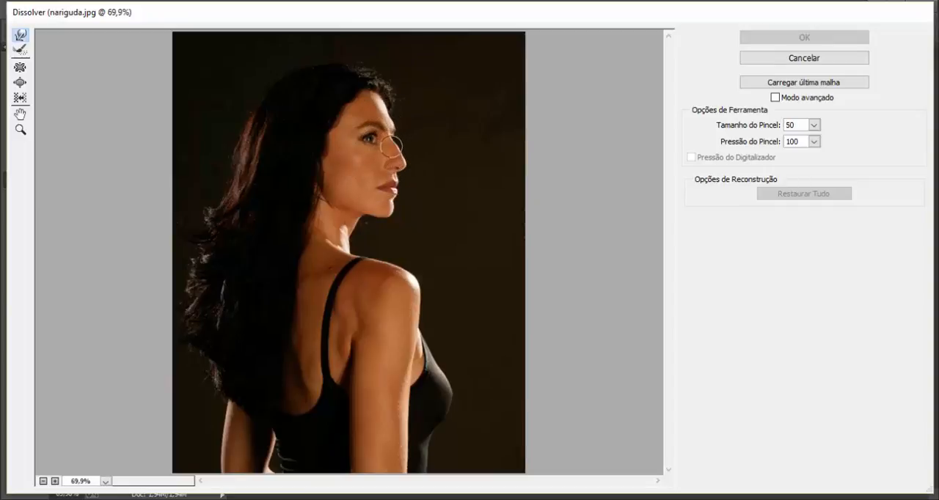
pyautogui.press('[')
pyautogui.press('alt')
pyautogui.scroll(3, 350, 253)
pyautogui.moveTo(397, 146); pyautogui.dragTo(341, 362)
pyautogui.press('[')
pyautogui.press('[')
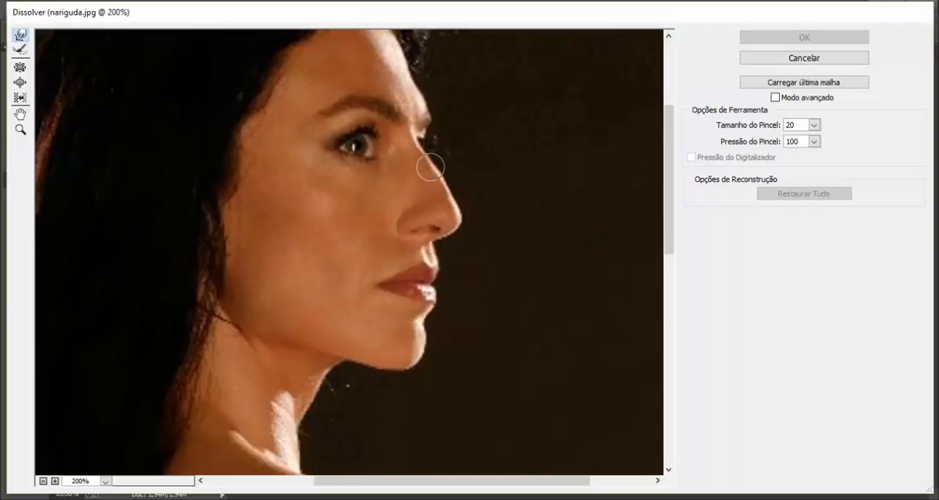
pyautogui.moveTo(430, 163); pyautogui.dragTo(428, 161)
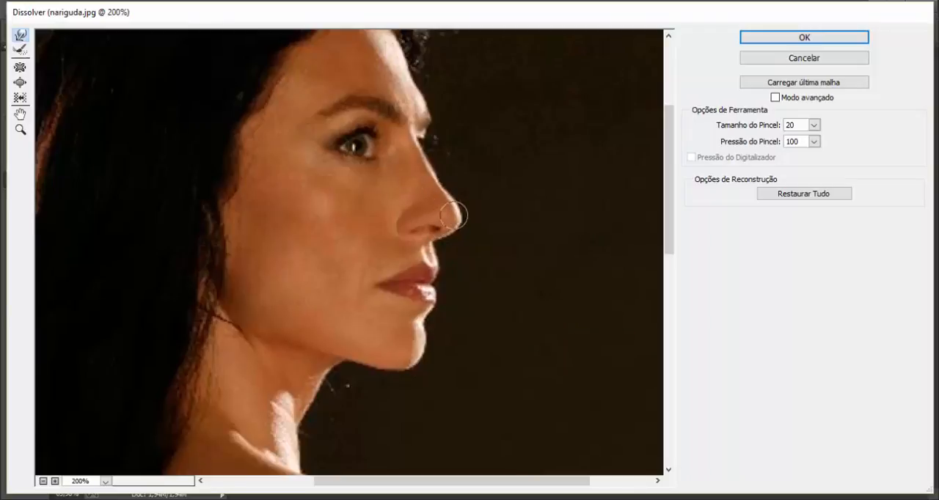
pyautogui.press(']')
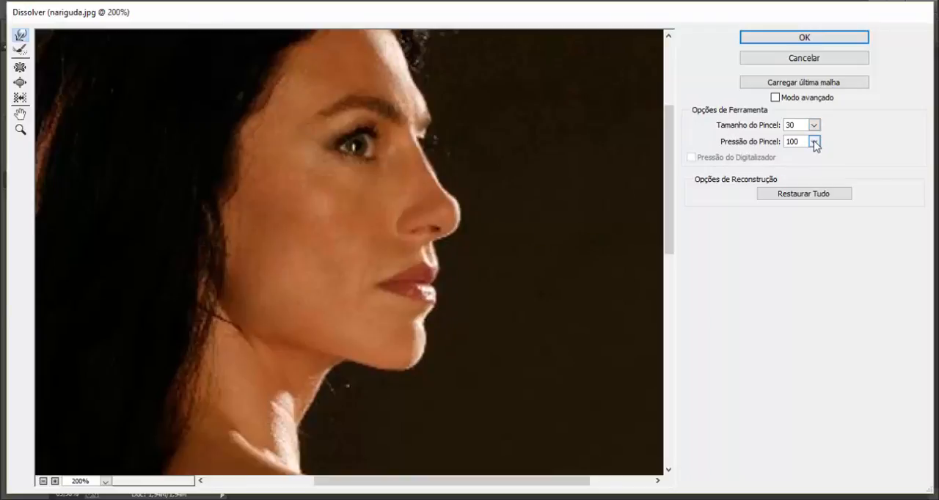
pyautogui.click(791, 195)
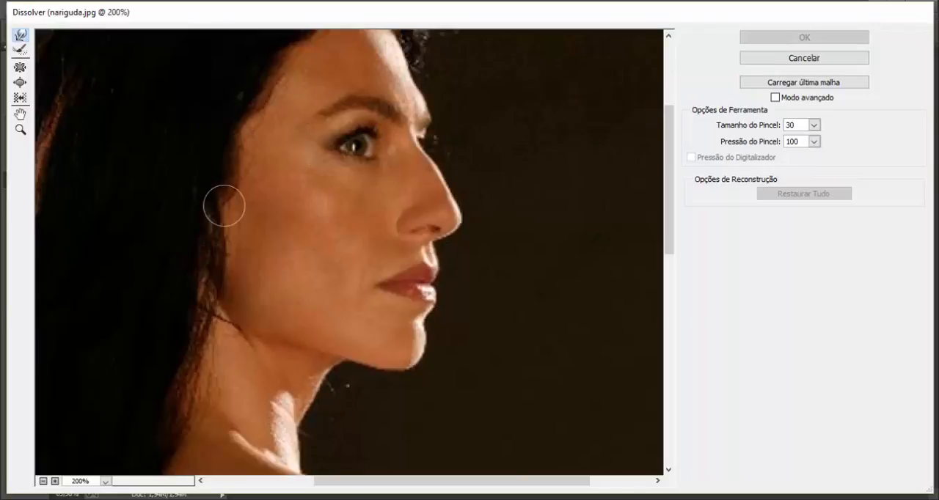
# Shrink the lips and nose with the pucker tool at brush size 70, and restore the whole image.
pyautogui.click(19, 69)
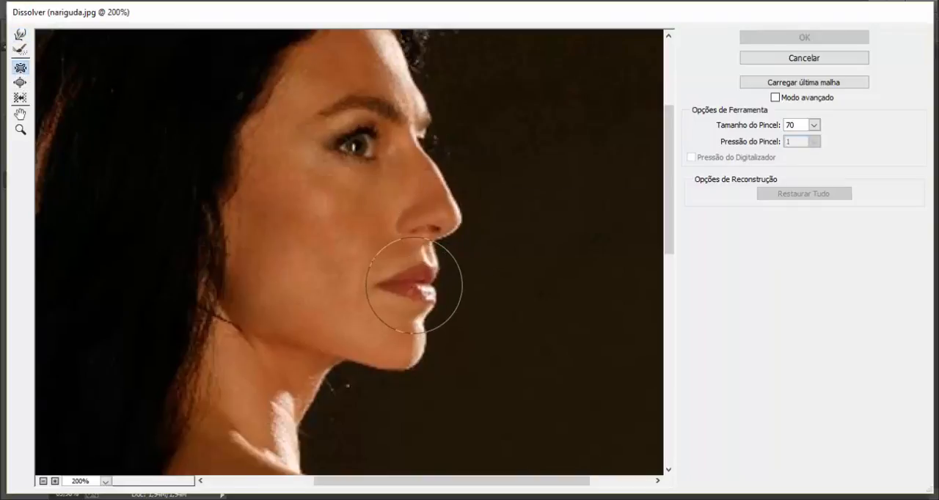
pyautogui.moveTo(412, 284); pyautogui.dragTo(409, 289)
pyautogui.click(440, 199)
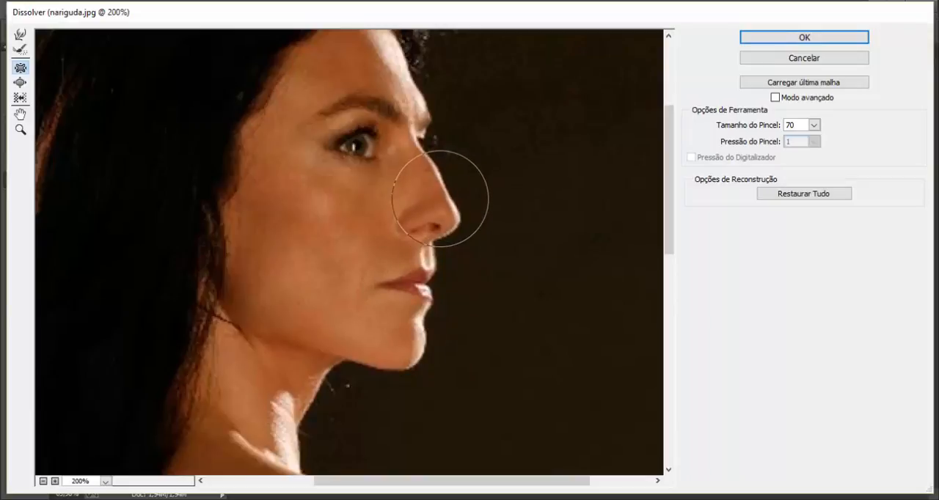
pyautogui.click(428, 184)
pyautogui.click(428, 193)
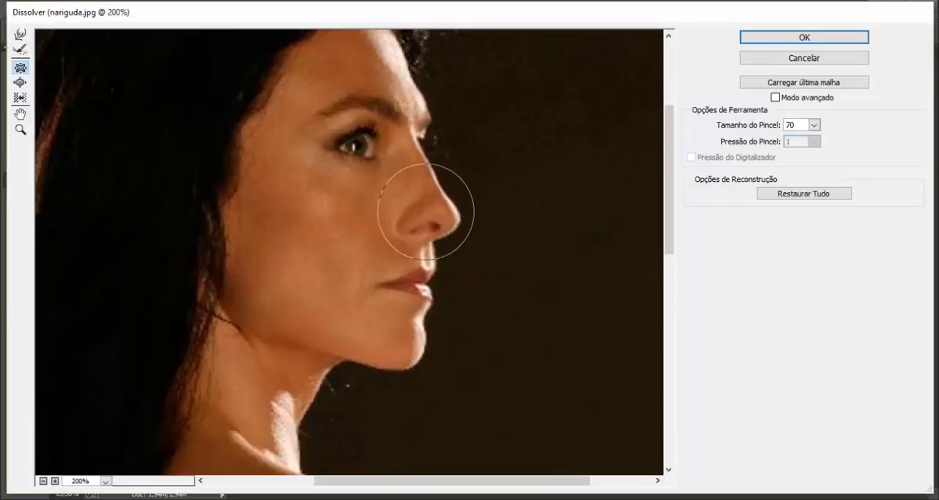
pyautogui.click(426, 212)
pyautogui.click(415, 175)
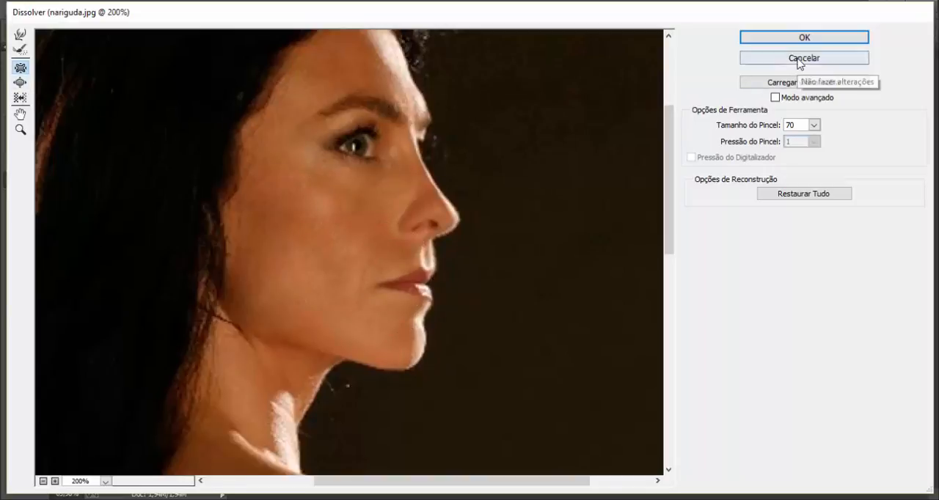
pyautogui.click(782, 194)
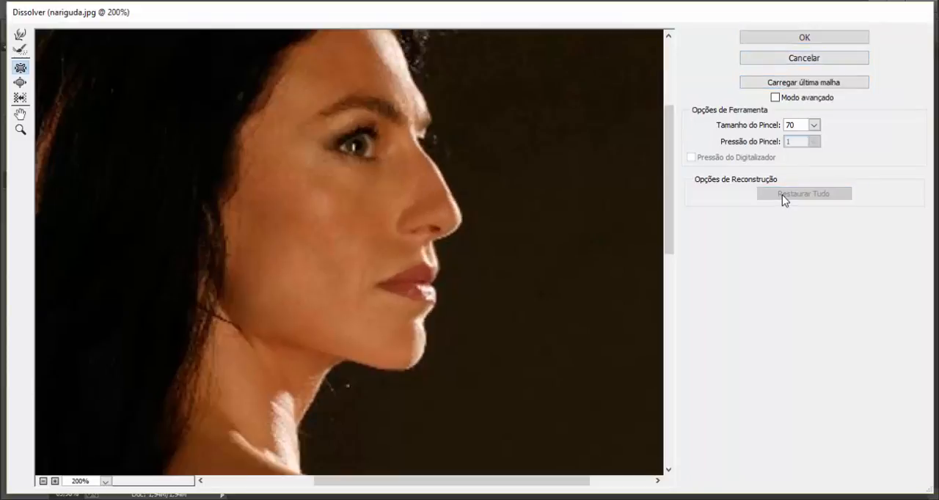
# Swell the lips, the nose tip and the eye with the Inchar tool at brush size 70.
pyautogui.click(20, 83)
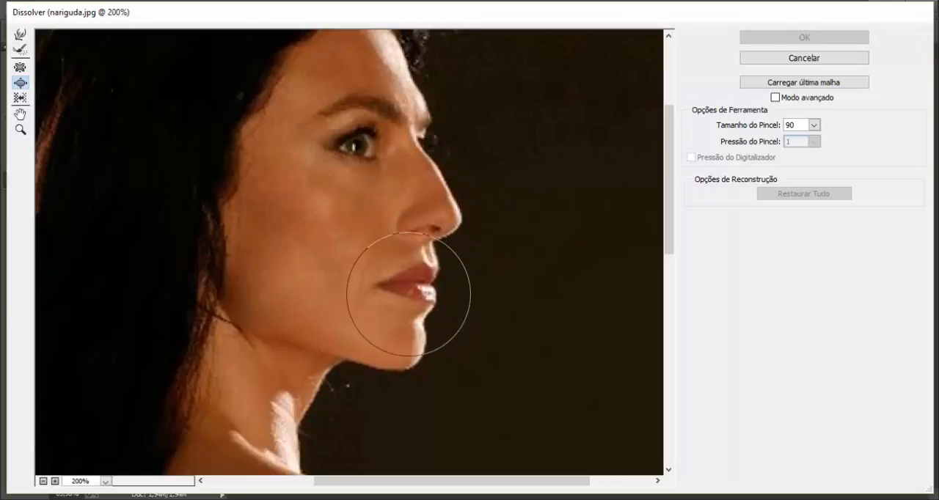
pyautogui.press(']')
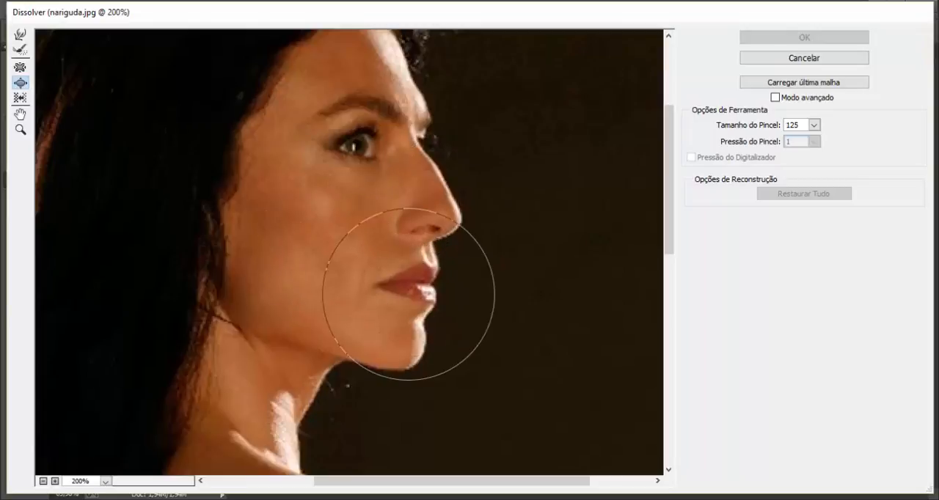
pyautogui.press('[')
pyautogui.press('[')
pyautogui.press('[')
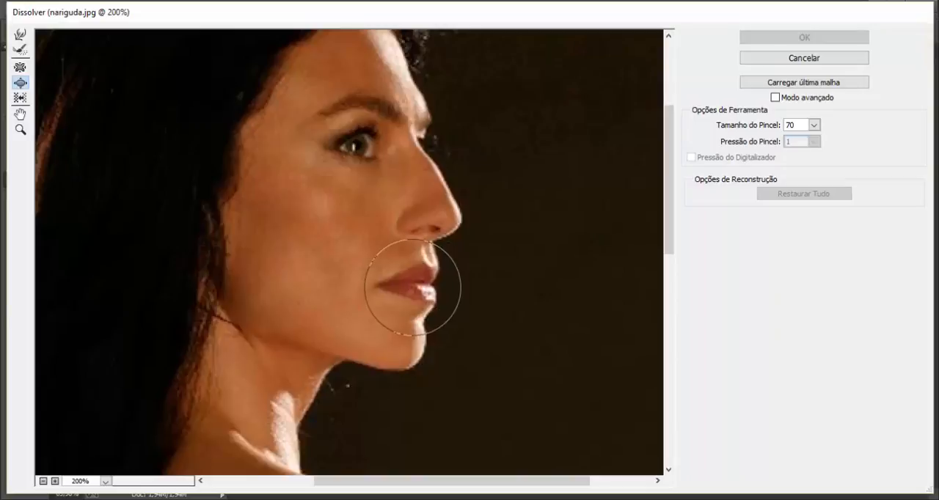
pyautogui.click(411, 288)
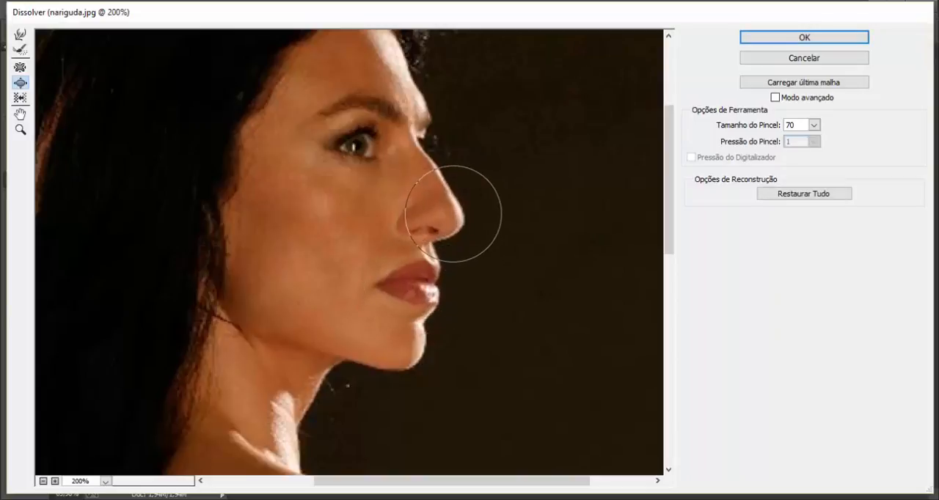
pyautogui.moveTo(452, 213); pyautogui.dragTo(443, 197)
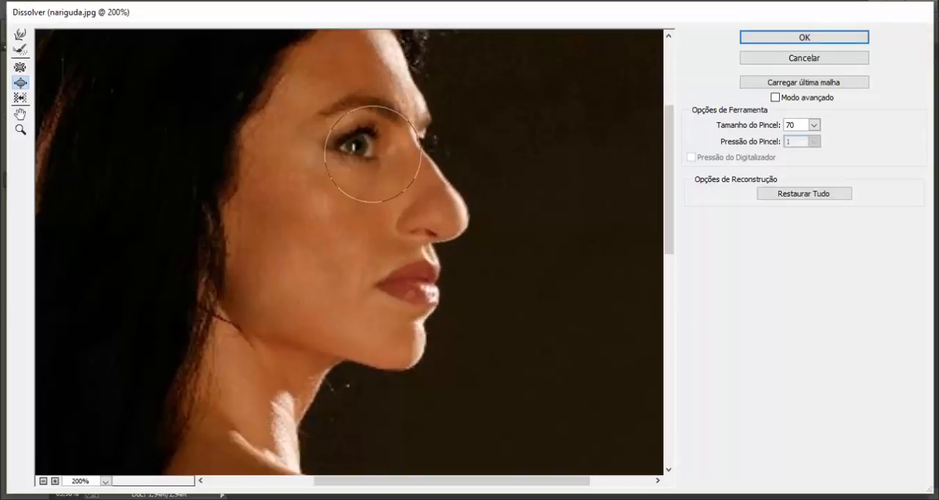
pyautogui.moveTo(373, 154); pyautogui.dragTo(360, 164)
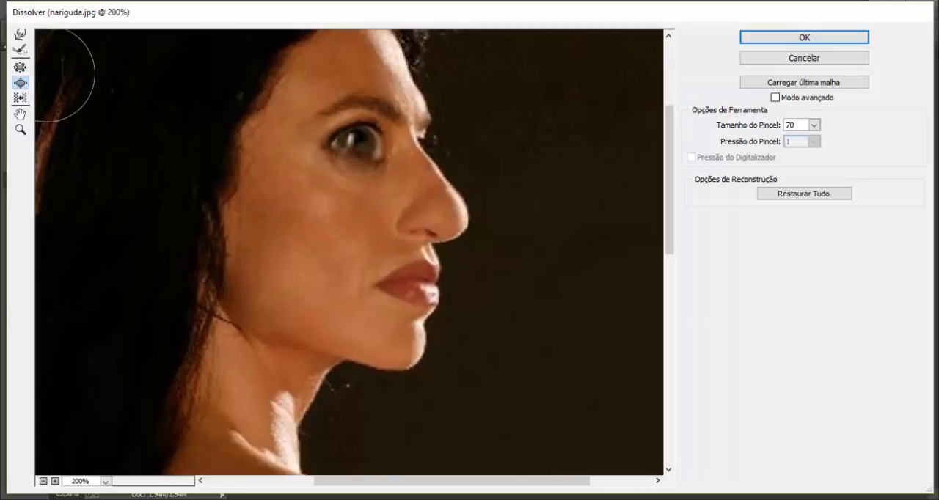
# Push the nose bridge inward with the forward warp tool at brush size 30, and restore the whole image.
pyautogui.click(20, 67)
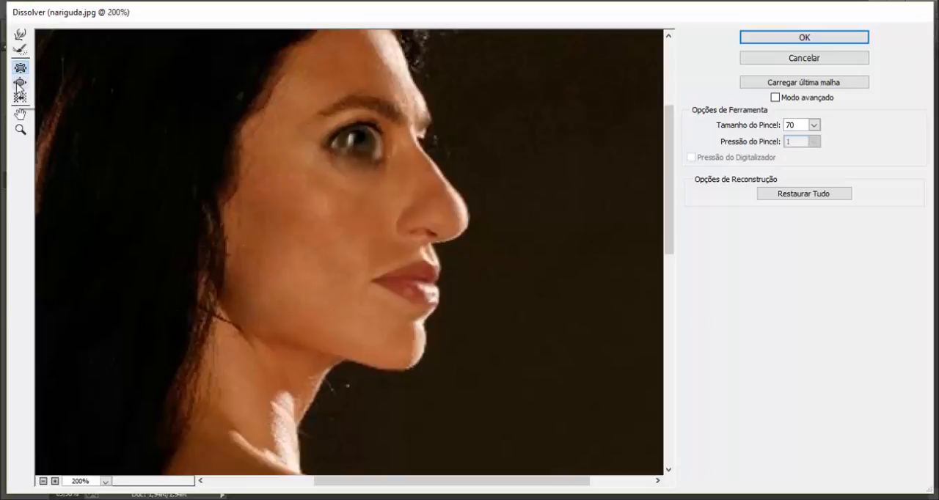
pyautogui.click(20, 35)
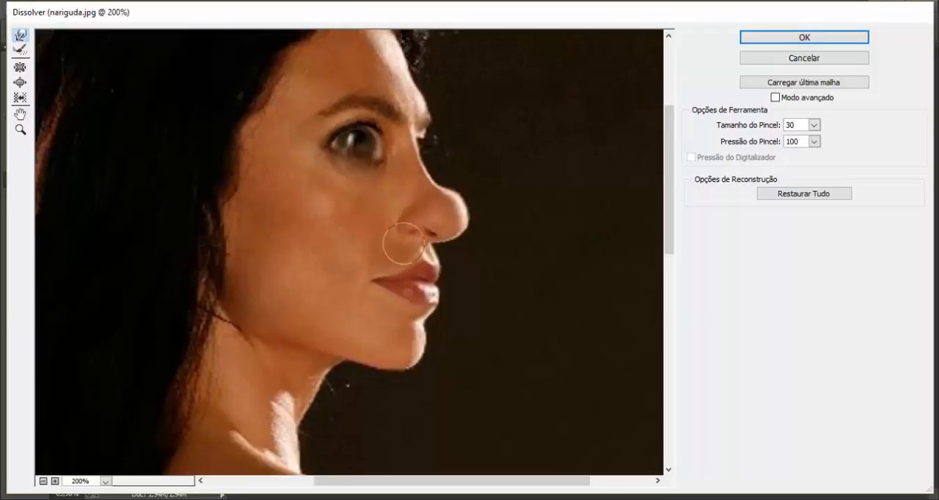
pyautogui.click(803, 195)
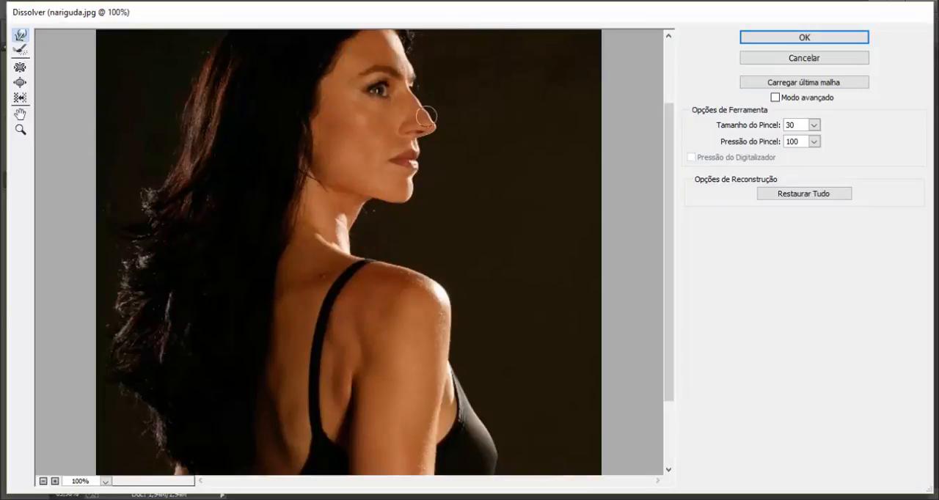
# Swell the lips and nose with the Inchar tool at size 70, and paint them back with the reconstruct tool at size 100.
pyautogui.click(20, 82)
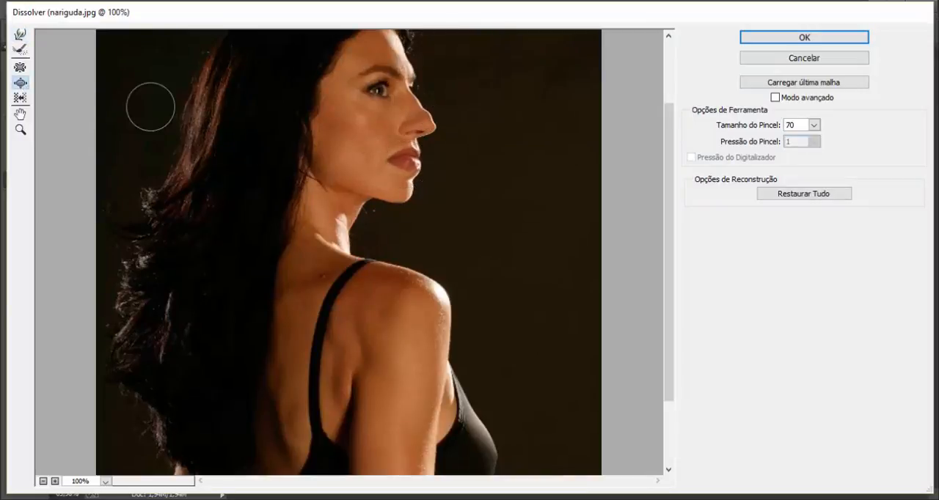
pyautogui.click(19, 51)
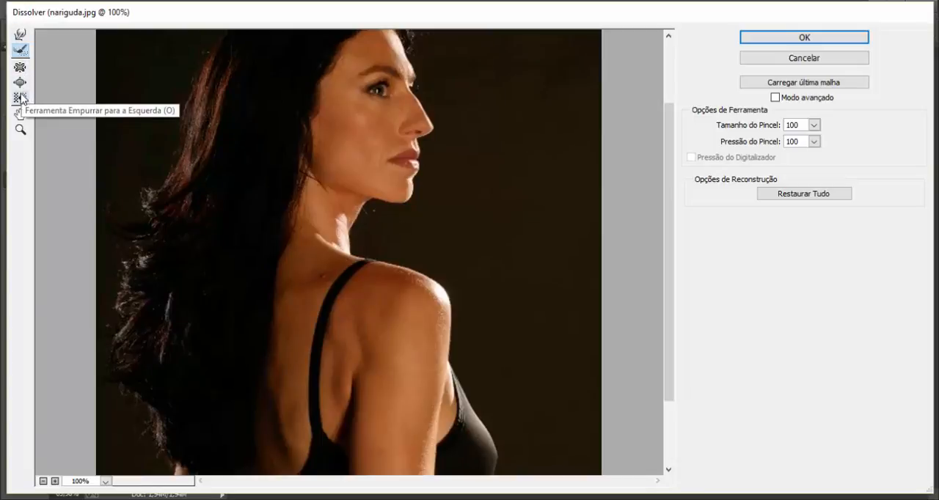
# Distort the face, neck, shoulder, arm and bust with the Empurrar para a Esquerda tool at brush size 100 and pressure 100.
pyautogui.click(21, 98)
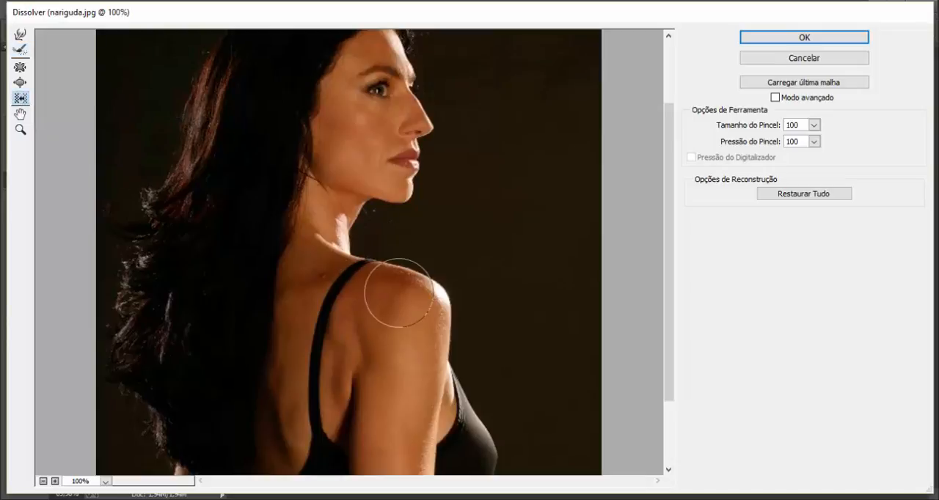
pyautogui.moveTo(331, 289)
pyautogui.mouseDown()
pyautogui.moveTo(301, 260)
pyautogui.moveTo(297, 234)
pyautogui.moveTo(342, 189)
pyautogui.moveTo(393, 171)
pyautogui.moveTo(415, 82)
pyautogui.moveTo(386, 66)
pyautogui.moveTo(358, 66)
pyautogui.moveTo(324, 142)
pyautogui.mouseUp()
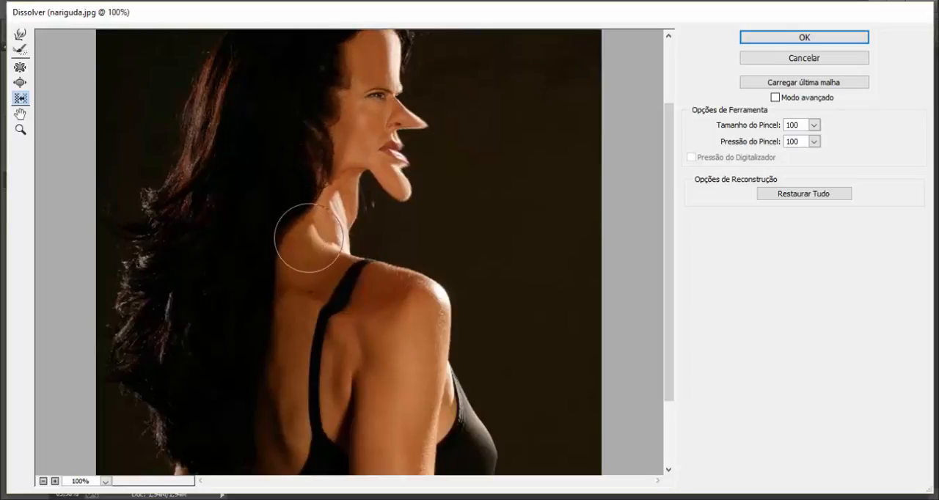
pyautogui.moveTo(411, 303)
pyautogui.mouseDown()
pyautogui.moveTo(411, 293)
pyautogui.moveTo(465, 311)
pyautogui.moveTo(451, 388)
pyautogui.moveTo(487, 445)
pyautogui.mouseUp()
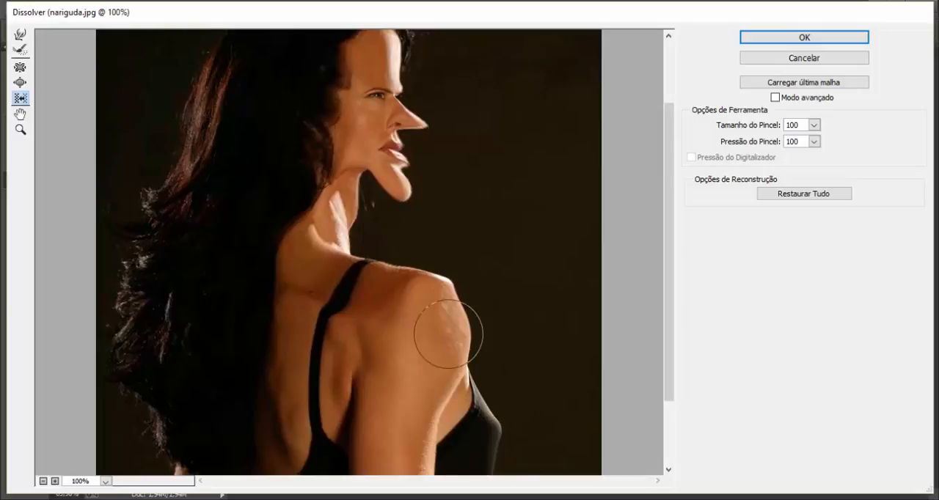
pyautogui.scroll(-3, 447, 330)
pyautogui.moveTo(488, 434)
pyautogui.mouseDown()
pyautogui.moveTo(467, 445)
pyautogui.moveTo(402, 422)
pyautogui.moveTo(358, 368)
pyautogui.moveTo(409, 285)
pyautogui.moveTo(386, 222)
pyautogui.moveTo(274, 197)
pyautogui.moveTo(255, 276)
pyautogui.moveTo(302, 345)
pyautogui.moveTo(335, 322)
pyautogui.moveTo(360, 225)
pyautogui.mouseUp()
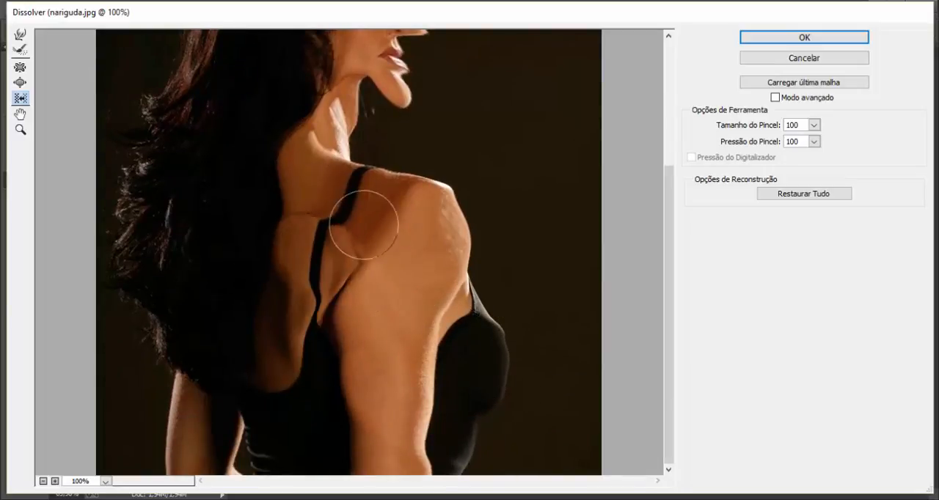
pyautogui.scroll(1, 200, 196)
pyautogui.scroll(3, 200, 196)
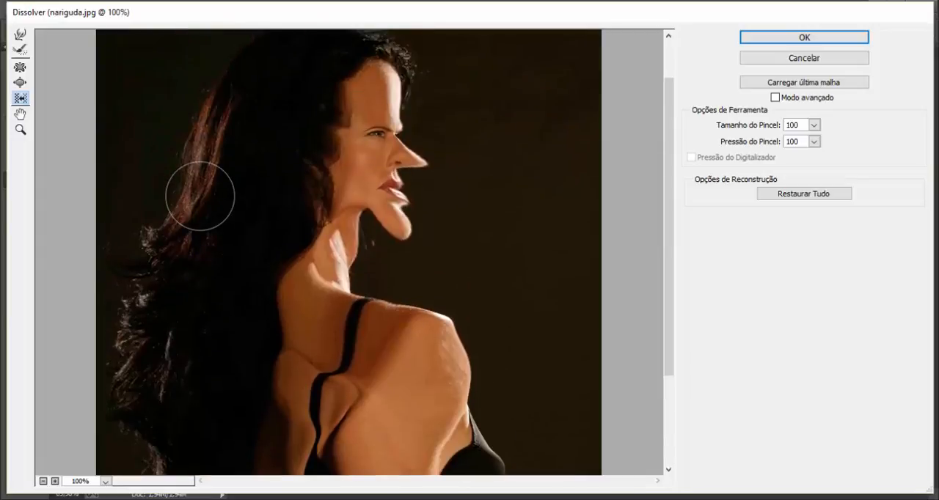
pyautogui.moveTo(336, 223)
pyautogui.mouseDown()
pyautogui.moveTo(325, 182)
pyautogui.moveTo(348, 204)
pyautogui.moveTo(370, 207)
pyautogui.moveTo(379, 262)
pyautogui.mouseUp()
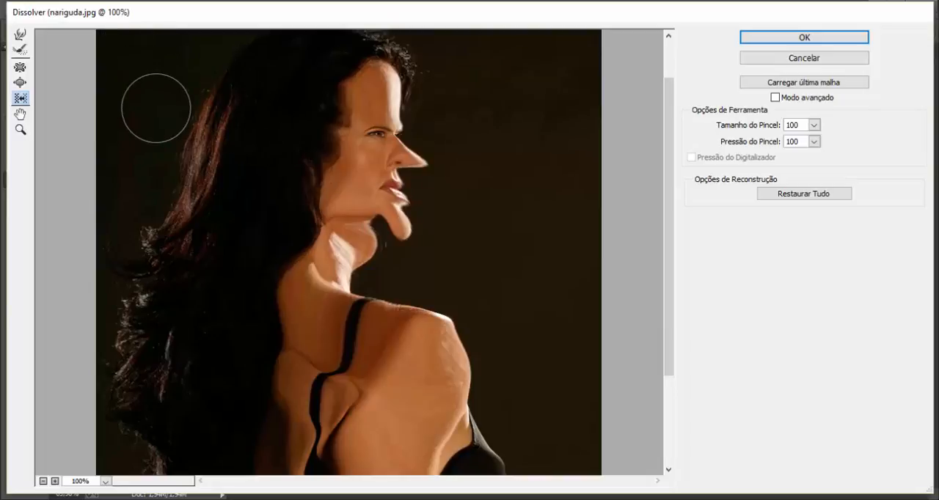
# Examine the distorted portrait with the Hand and Zoom tools, magnifying to 300% and reducing to 66.7% to show the whole figure.
pyautogui.click(21, 114)
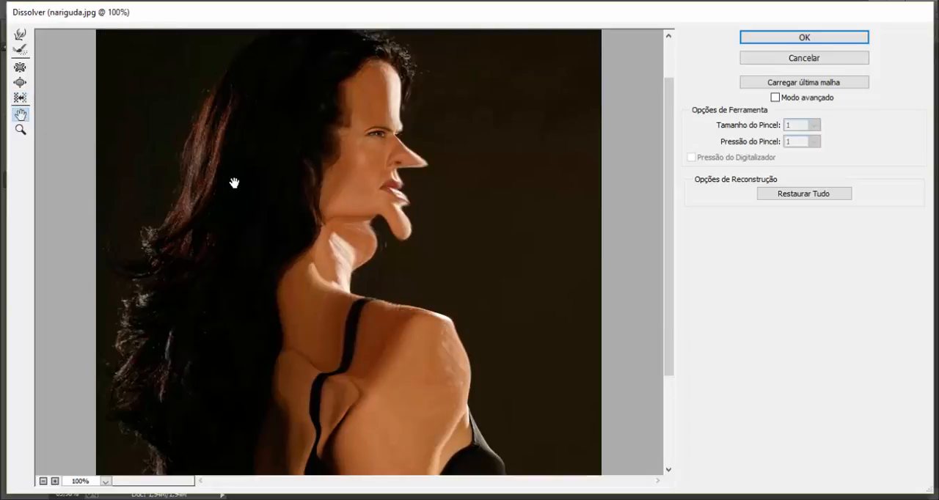
pyautogui.moveTo(234, 183); pyautogui.dragTo(114, 155)
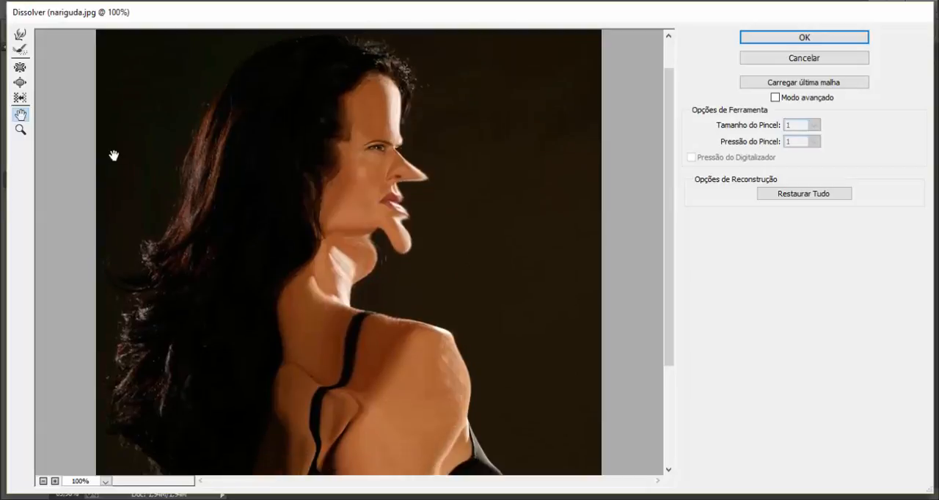
pyautogui.click(20, 129)
pyautogui.click(312, 215)
pyautogui.click(312, 216)
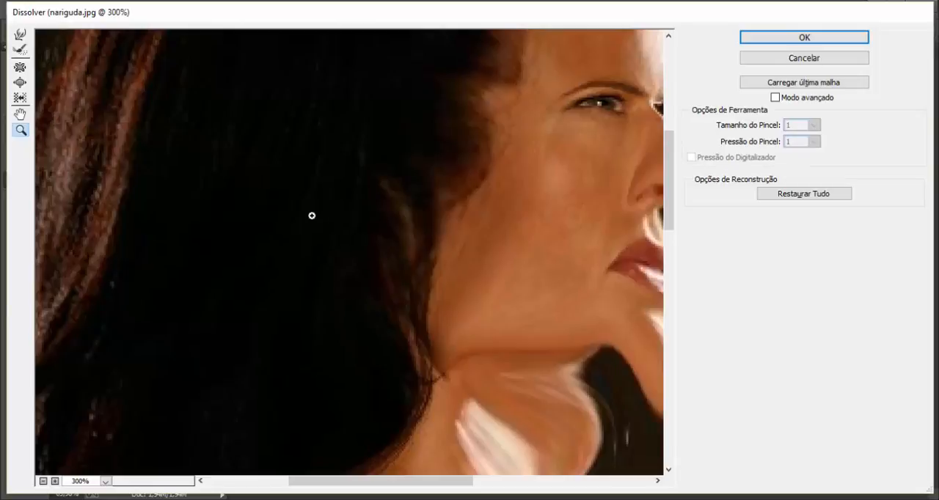
pyautogui.keyDown('alt'); pyautogui.click(312, 215); pyautogui.keyUp('alt')
pyautogui.keyDown('alt'); pyautogui.click(311, 216); pyautogui.keyUp('alt')
pyautogui.keyDown('alt'); pyautogui.click(312, 216); pyautogui.keyUp('alt')
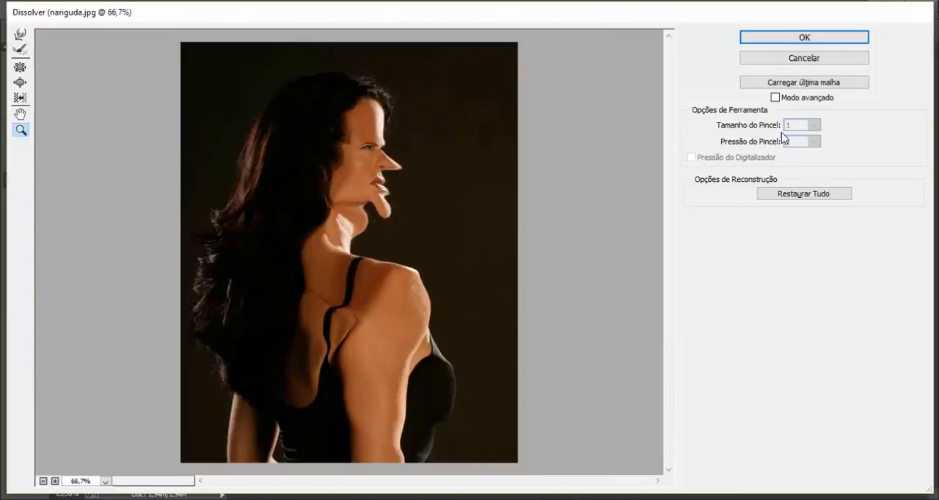
# Restore the whole image, push the nose bridge inward with the forward warp tool at size 30 and pressure 100, and apply the Dissolver filter.
pyautogui.click(792, 196)
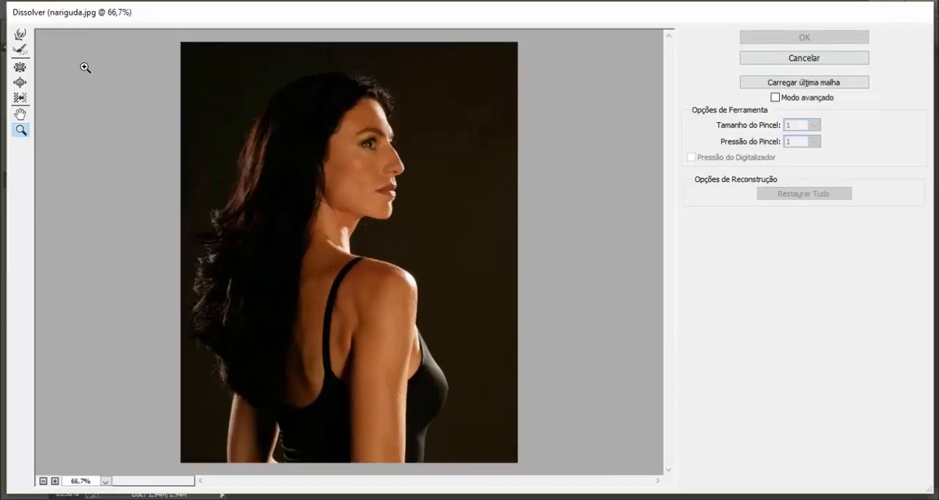
pyautogui.click(19, 36)
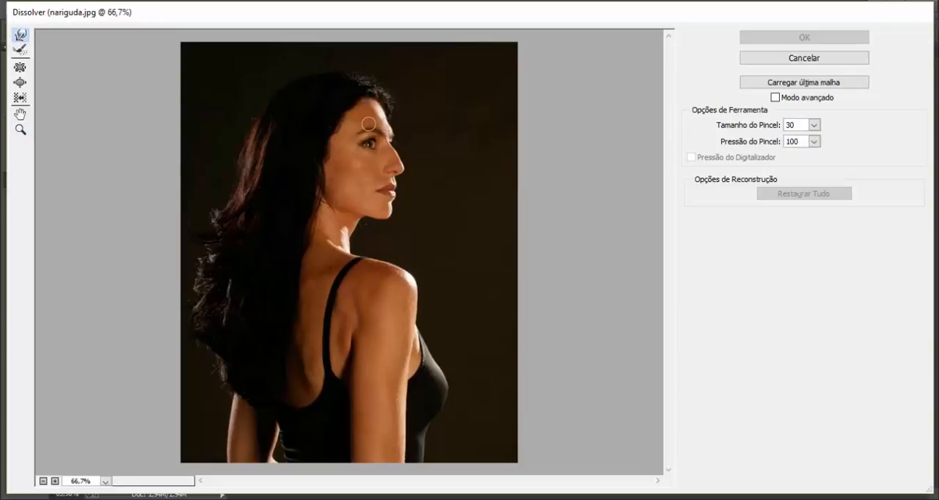
pyautogui.keyDown('ctrl'); pyautogui.click(387, 138); pyautogui.keyUp('ctrl')
pyautogui.keyDown('ctrl'); pyautogui.click(385, 138); pyautogui.keyUp('ctrl')
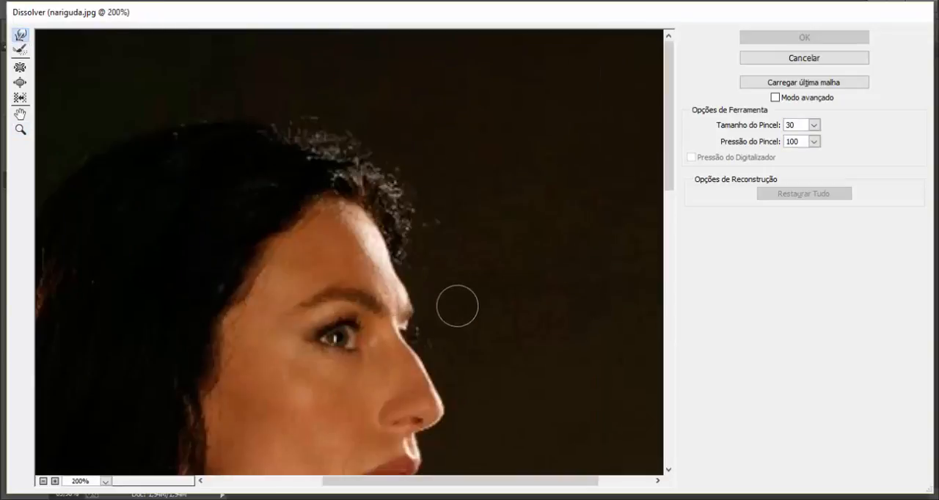
pyautogui.moveTo(455, 286); pyautogui.dragTo(474, 149)
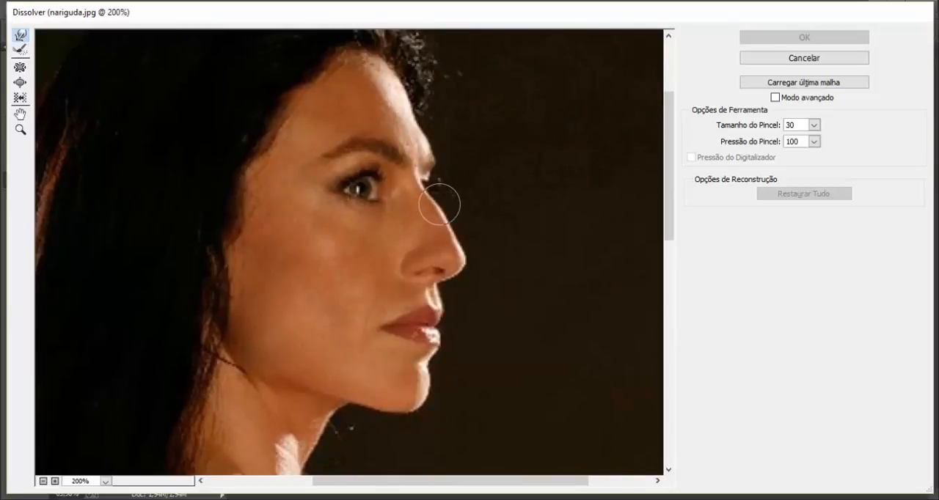
pyautogui.moveTo(436, 207); pyautogui.dragTo(445, 217)
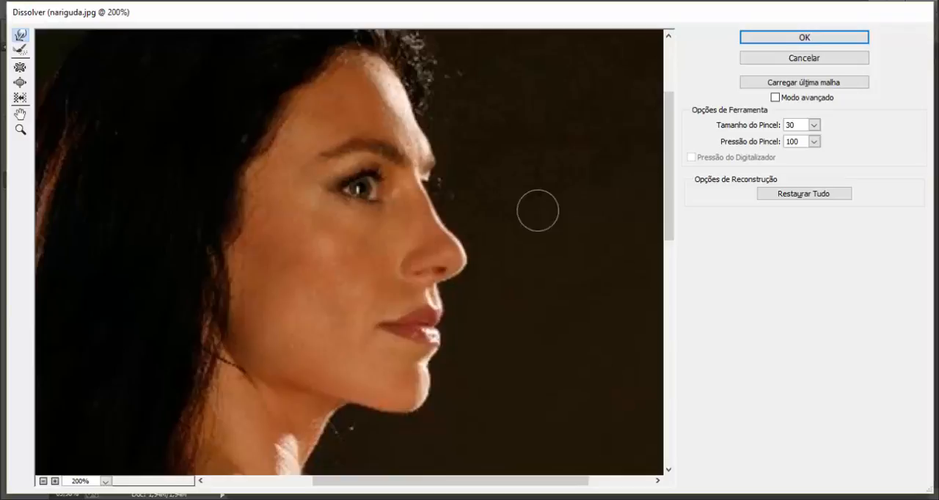
pyautogui.click(791, 37)
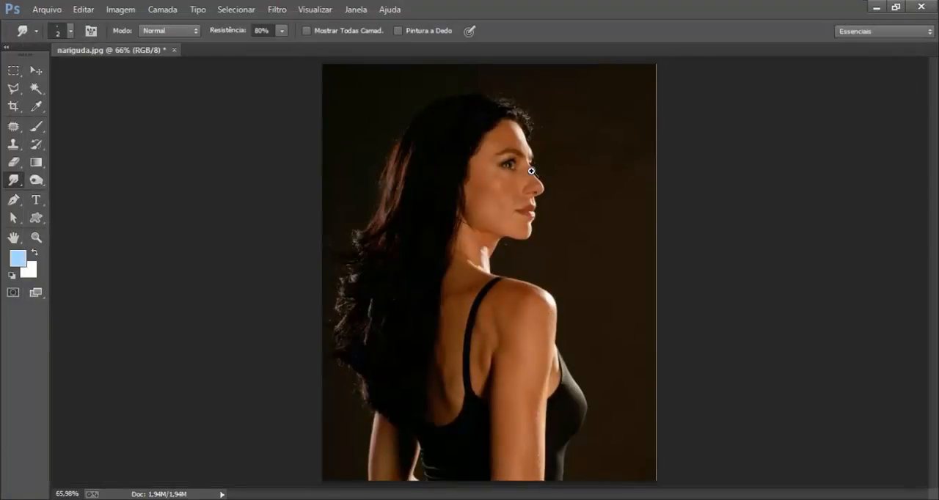
# Compare the nose before and after the Dissolver filter by repeatedly undoing and redoing it at 200% magnification.
pyautogui.hotkey('ctrl', 'z')
pyautogui.scroll(2, 524, 176)
pyautogui.hotkey('ctrl', 'z')
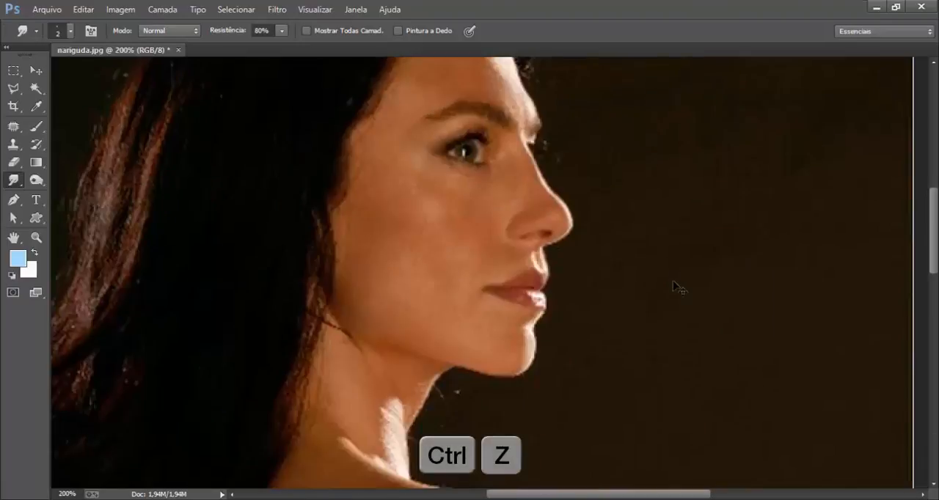
pyautogui.hotkey('ctrl', 'z')
pyautogui.hotkey('ctrl', 'z')
pyautogui.hotkey('ctrl', 'z')
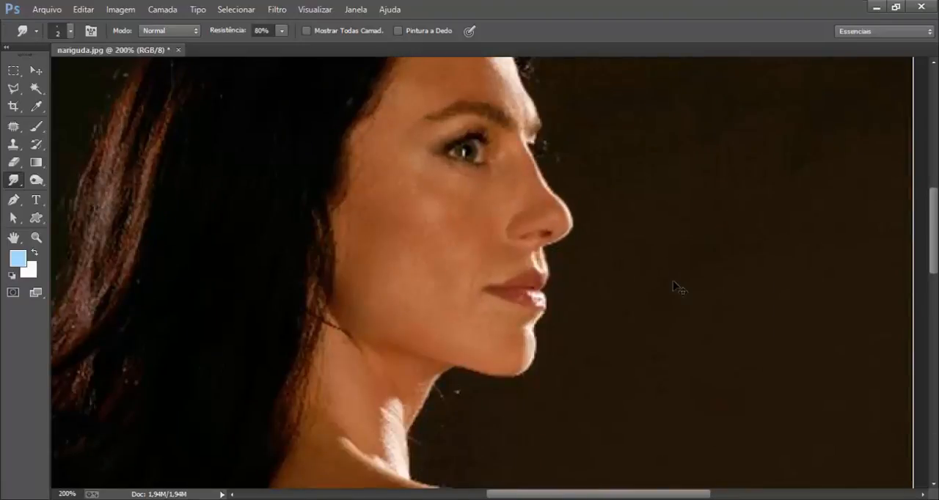
pyautogui.hotkey('ctrl', 'z')
pyautogui.hotkey('ctrl', 'z')
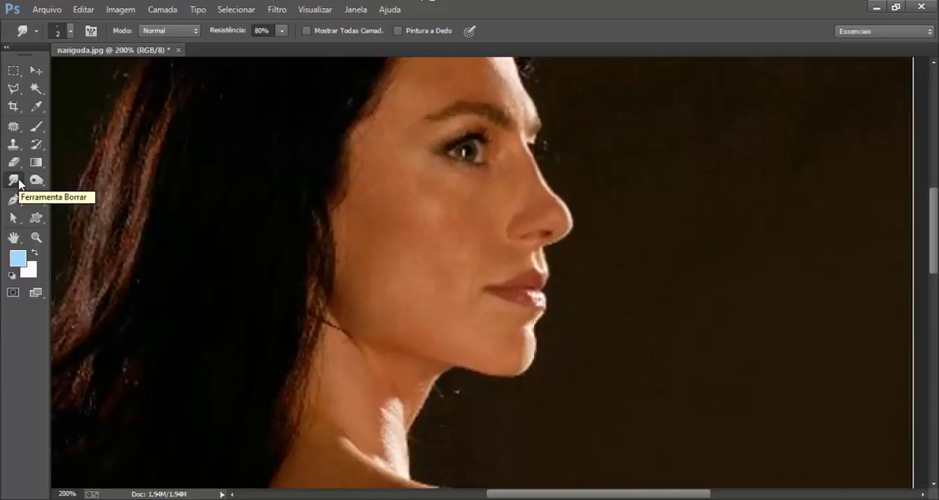
# Start the Efeitos de Iluminação filter, widen the spot light's ellipse, and reposition it over the woman's face.
pyautogui.click(277, 10)
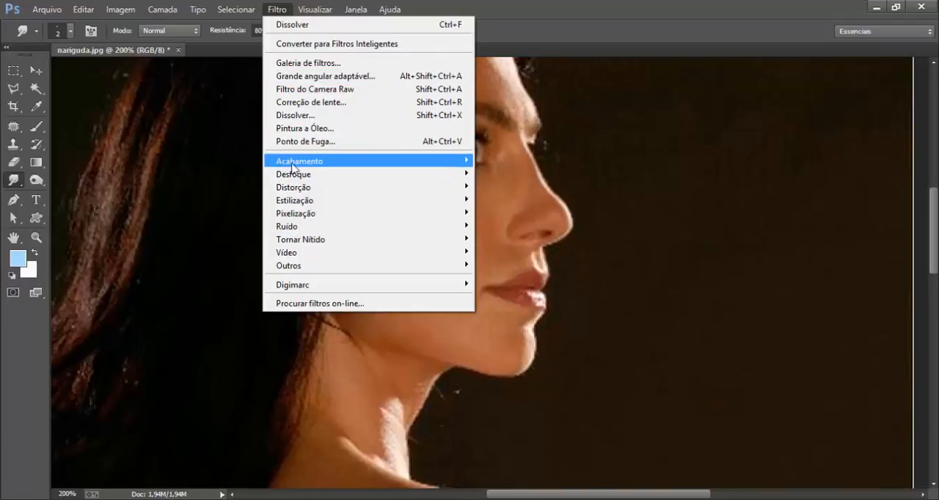
pyautogui.moveTo(324, 161)
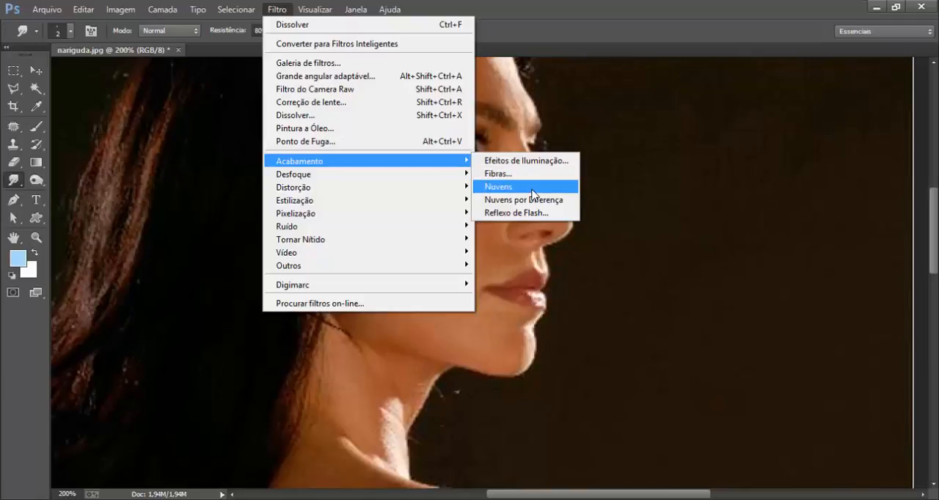
pyautogui.click(506, 160)
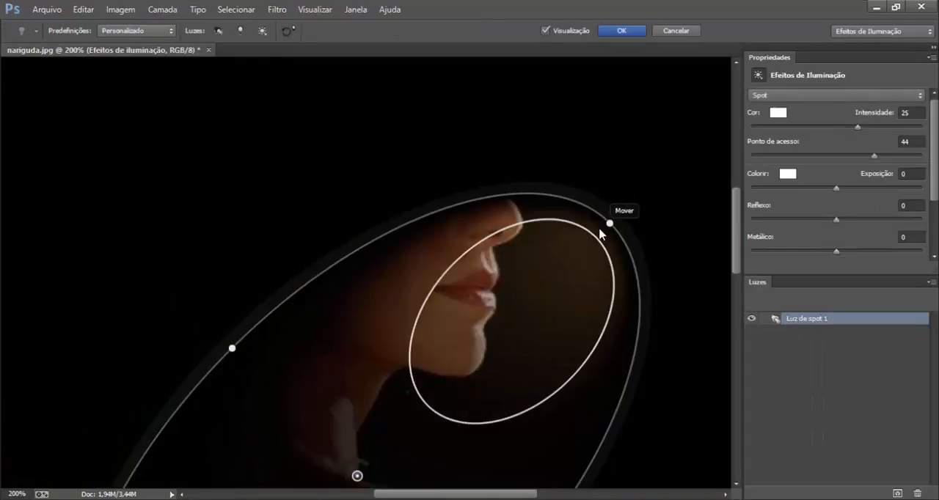
pyautogui.hotkey('ctrl', '-')
pyautogui.hotkey('ctrl', '-')
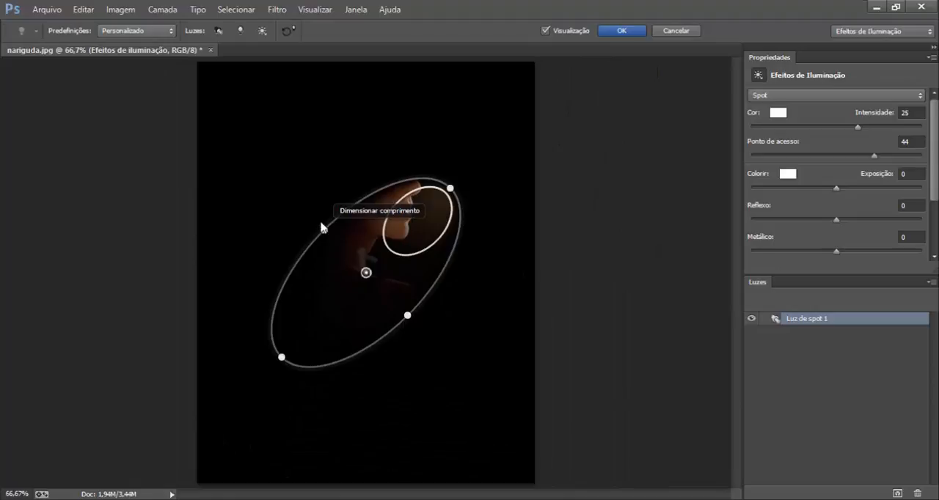
pyautogui.moveTo(325, 229); pyautogui.dragTo(296, 203)
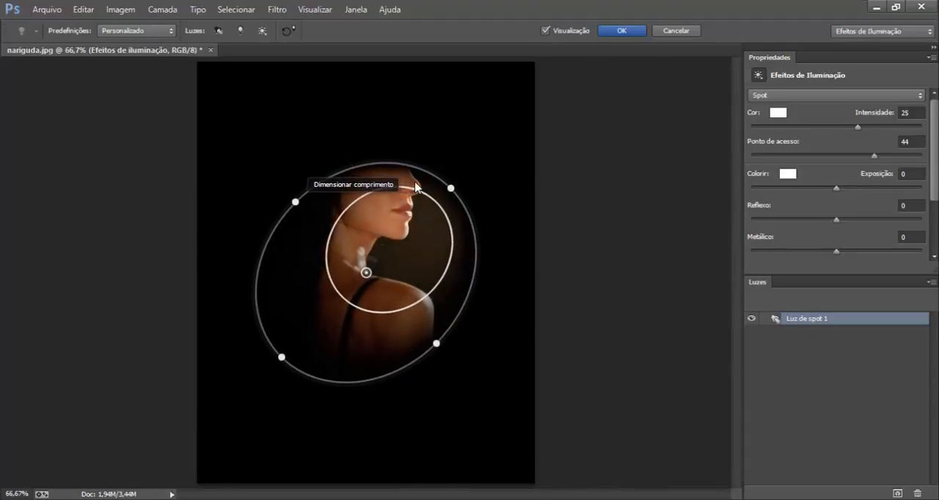
pyautogui.moveTo(463, 176); pyautogui.dragTo(444, 135)
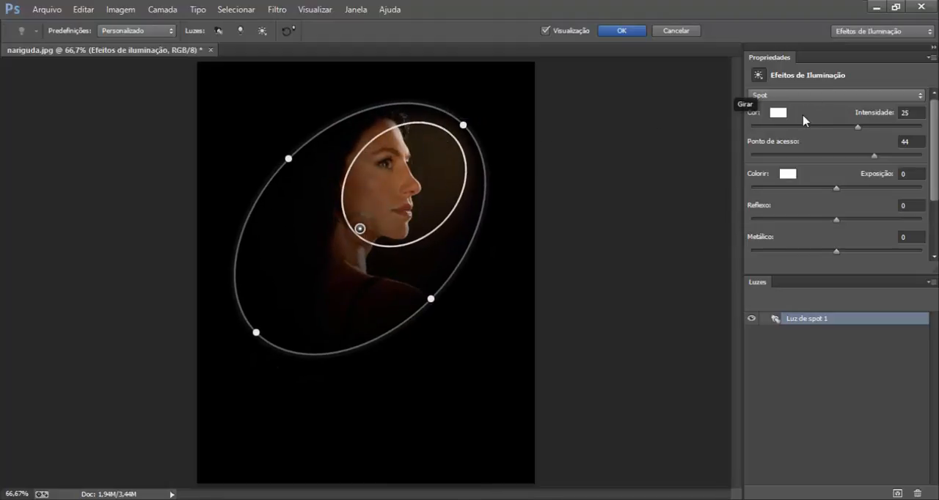
# Set the spot light's colour to light cyan, RGB 155, 230, 246.
pyautogui.click(780, 114)
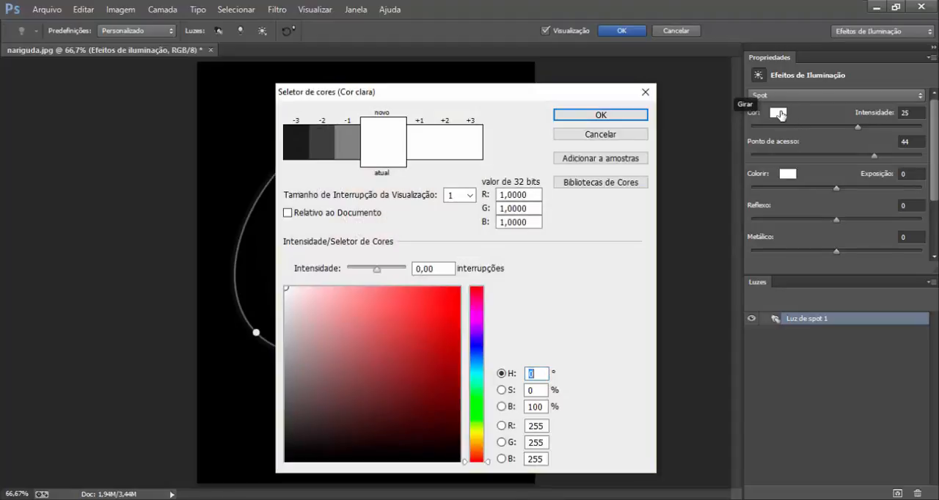
pyautogui.click(475, 370)
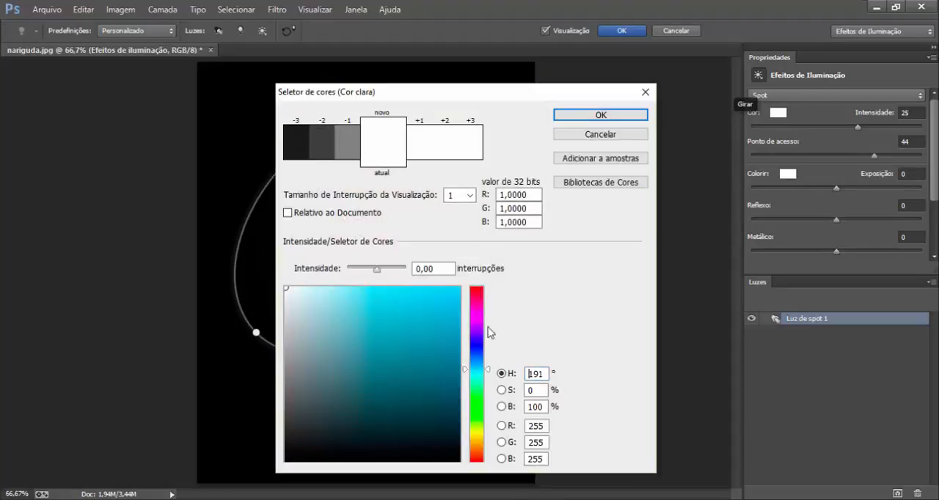
pyautogui.click(349, 293)
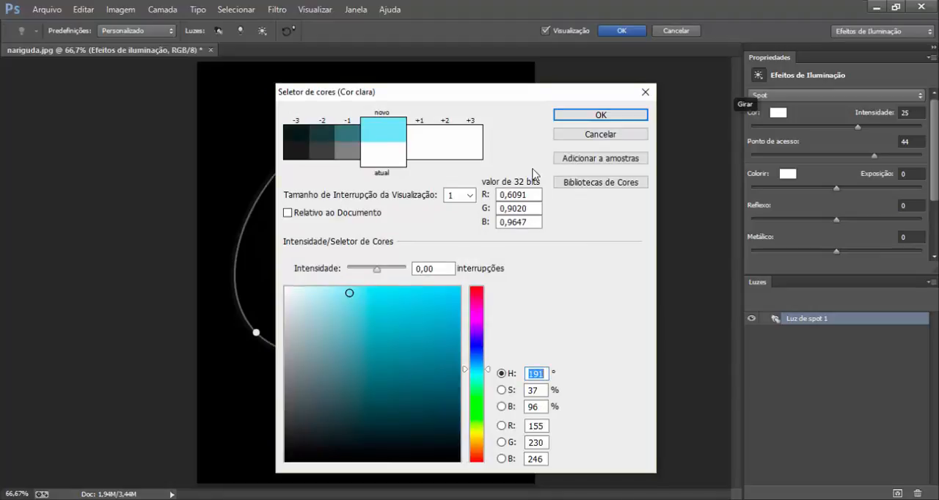
pyautogui.click(575, 117)
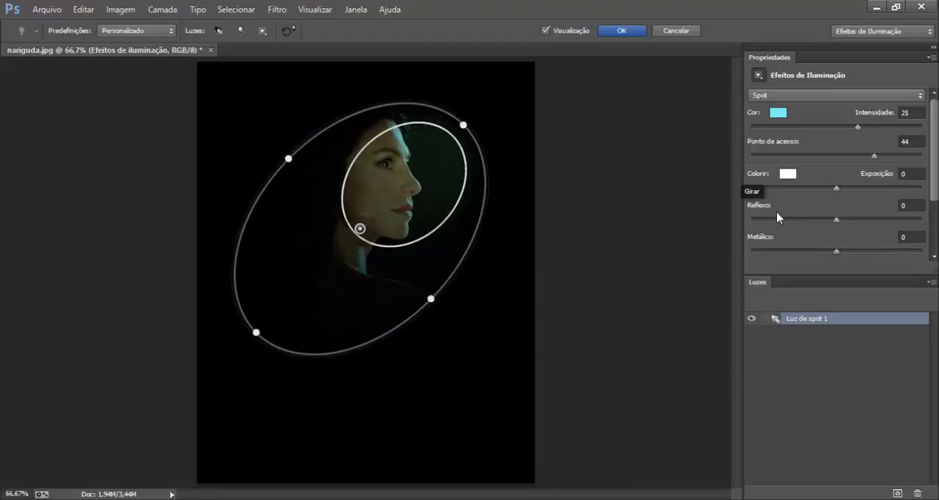
# Set the ambient Colorir colour to purple, RGB 74, 14, 184, and cancel the lighting effects.
pyautogui.click(787, 174)
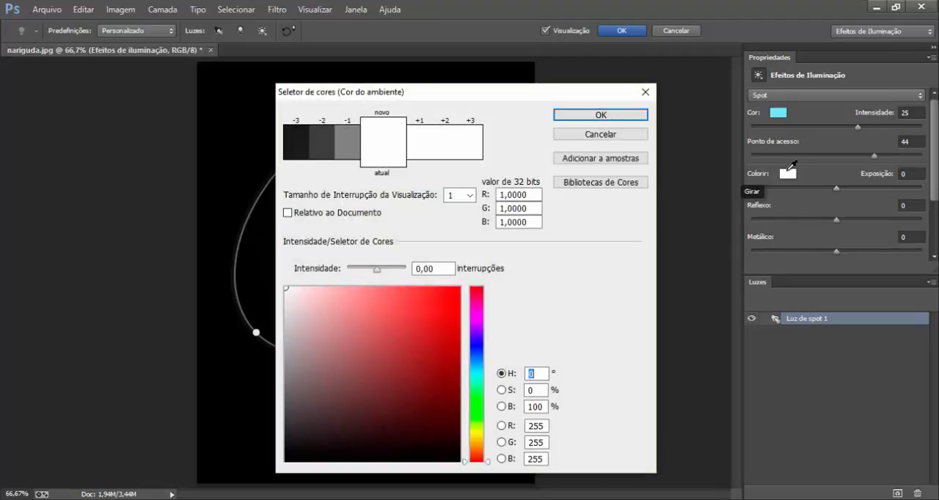
pyautogui.click(477, 336)
pyautogui.click(447, 335)
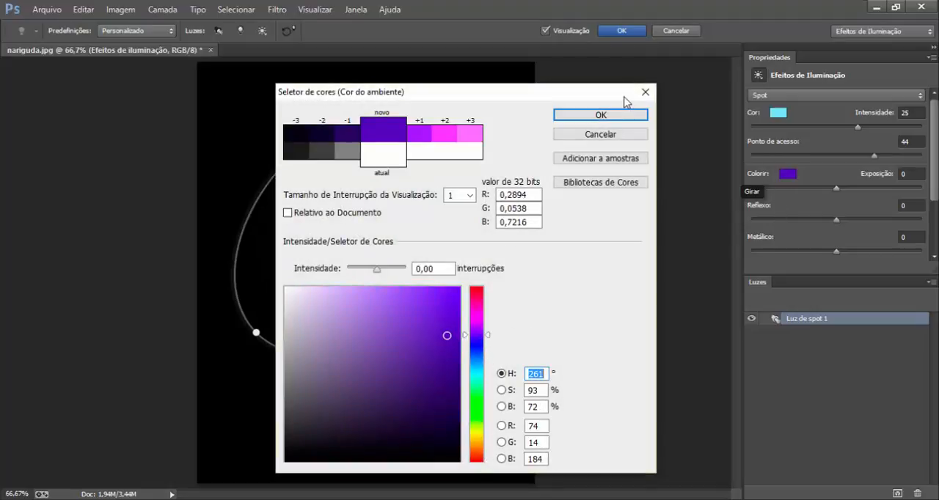
pyautogui.click(607, 121)
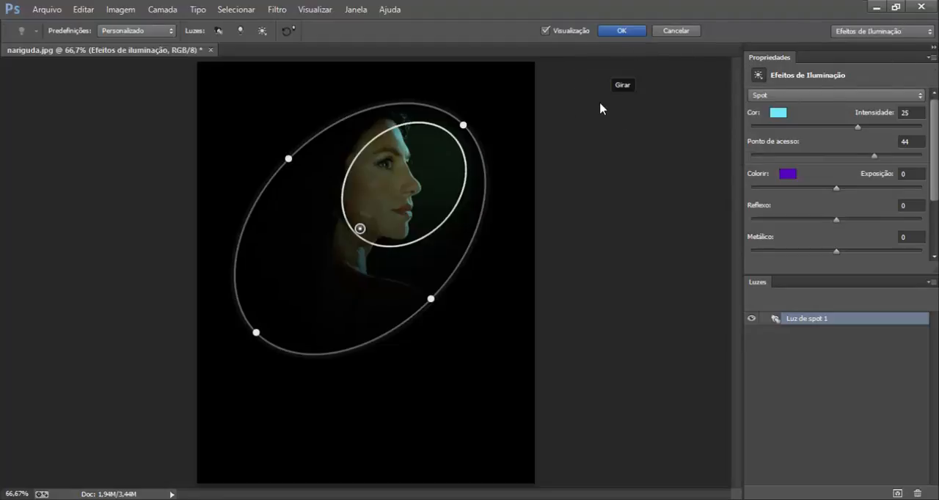
pyautogui.press('Escape')
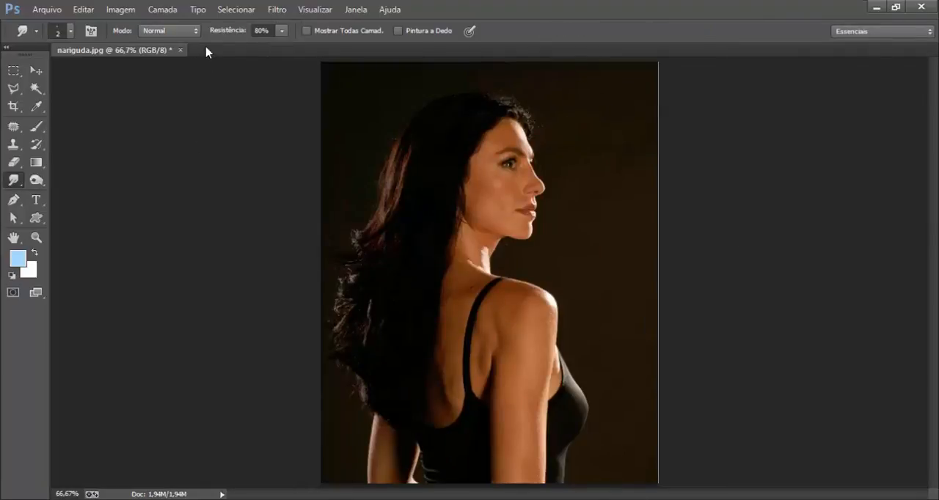
# Apply Reflexo de Flash over the woman's face with 100% brightness and the 50-300mm Zoom lens, and undo it.
pyautogui.click(286, 13)
pyautogui.moveTo(330, 202)
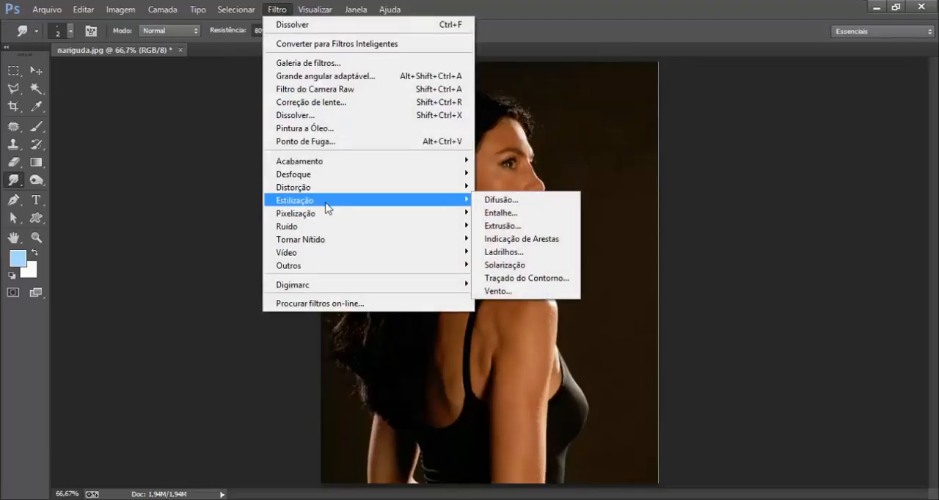
pyautogui.moveTo(327, 221)
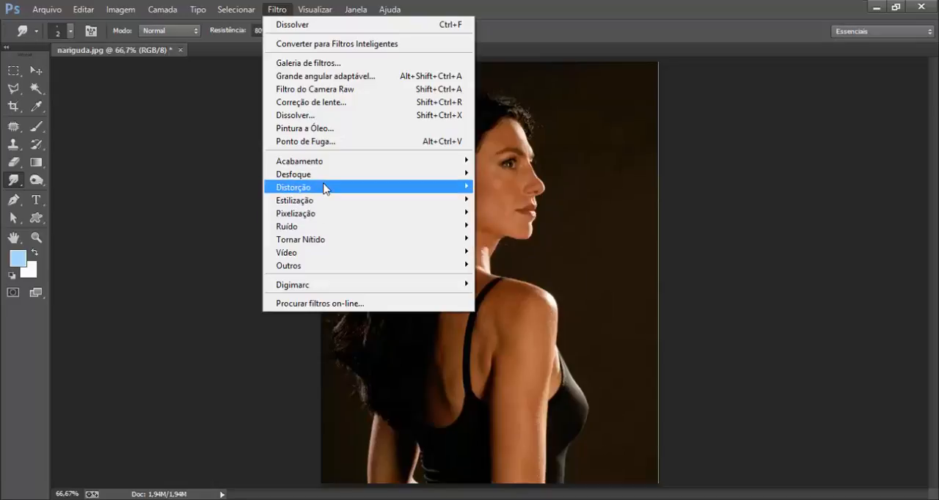
pyautogui.moveTo(465, 163)
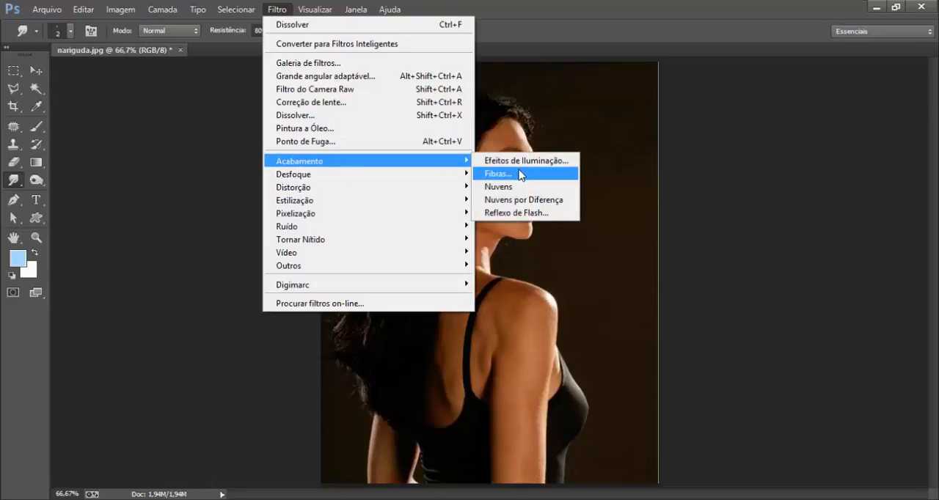
pyautogui.click(515, 215)
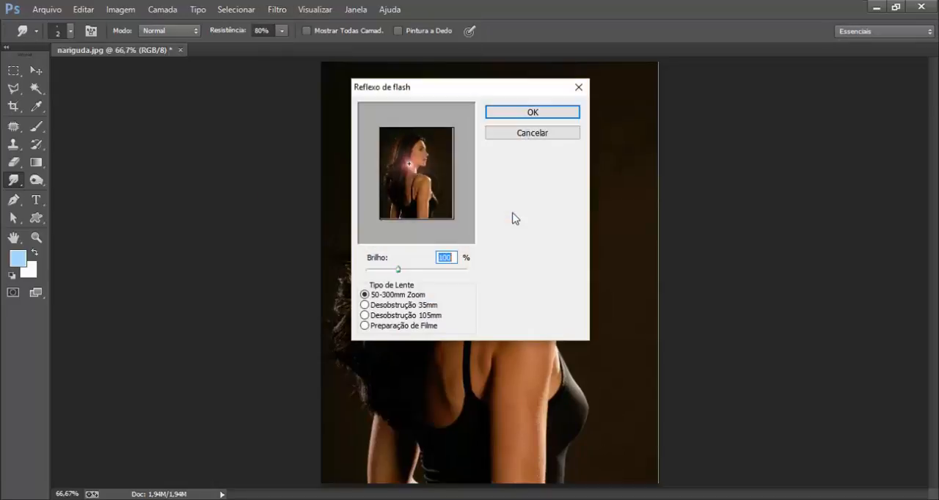
pyautogui.moveTo(478, 92); pyautogui.dragTo(192, 124)
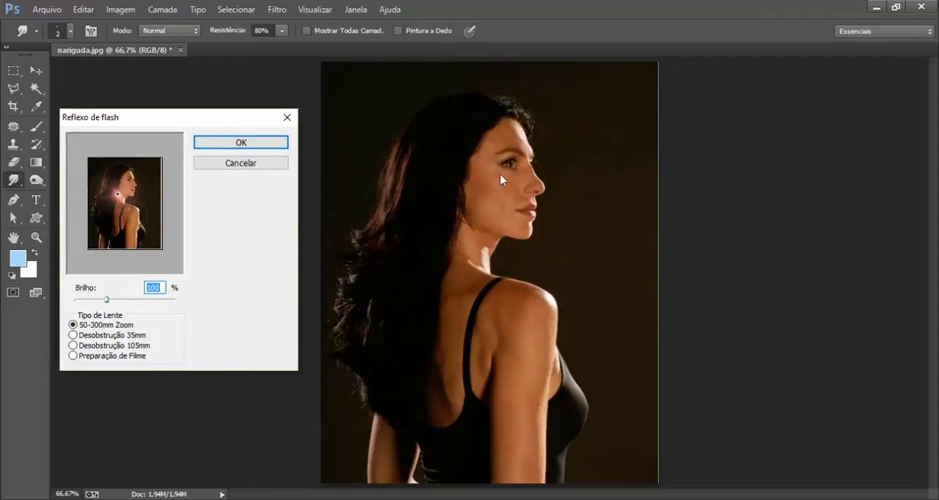
pyautogui.click(130, 182)
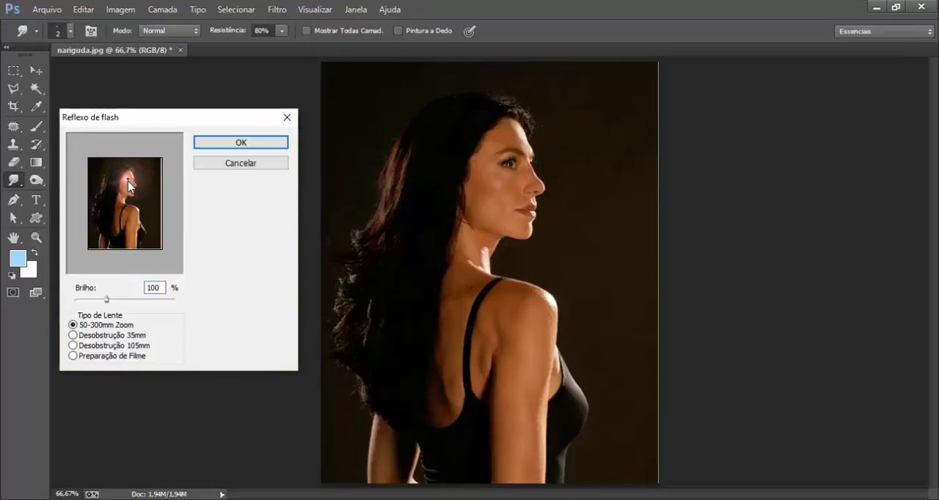
pyautogui.click(227, 144)
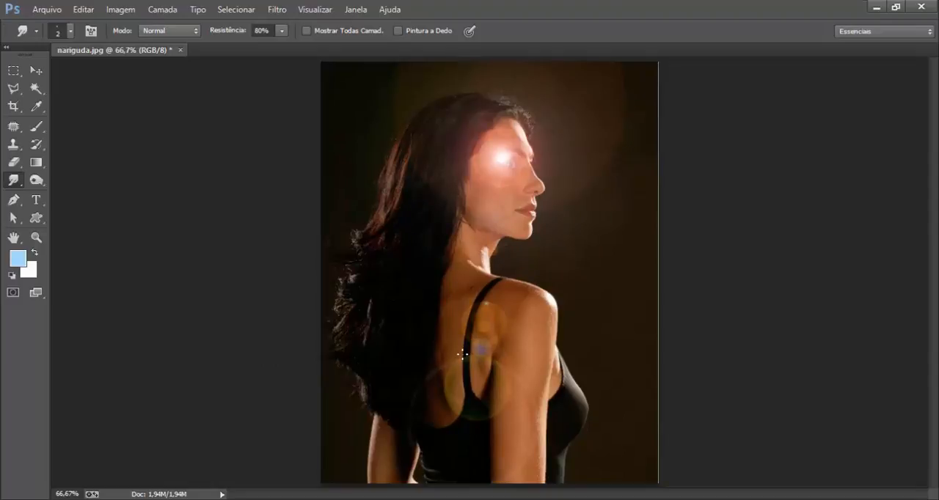
pyautogui.hotkey('ctrl', 'z')
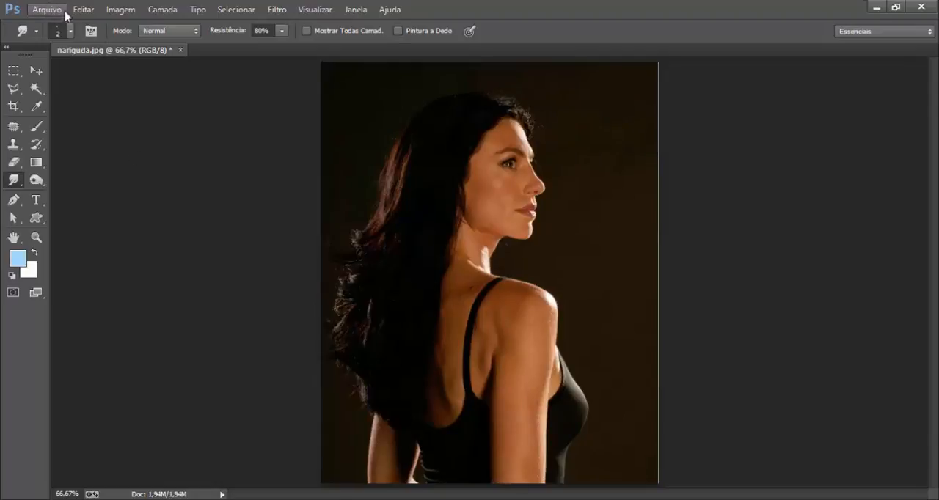
# Apply Reflexo de Flash with the Preparação de Filme lens at 100% brightness, centring the flare on the hair beside the woman's face.
pyautogui.click(279, 11)
pyautogui.moveTo(382, 161)
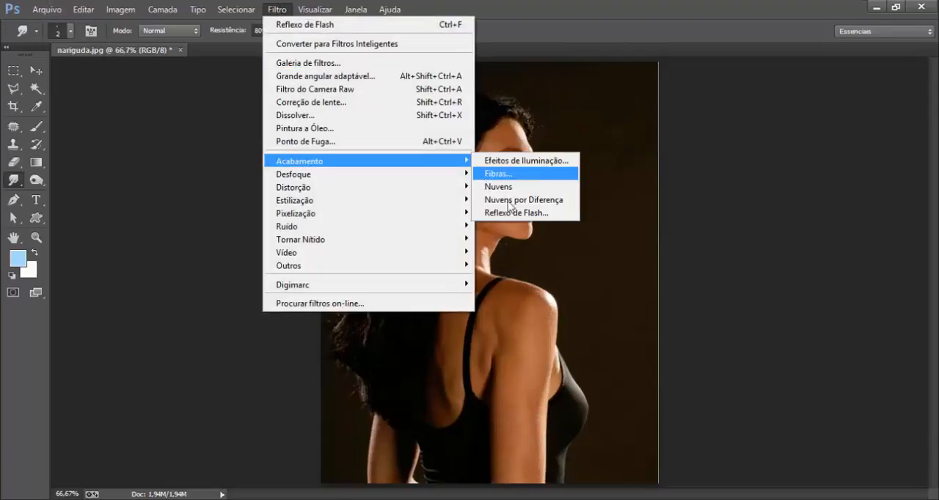
pyautogui.click(508, 213)
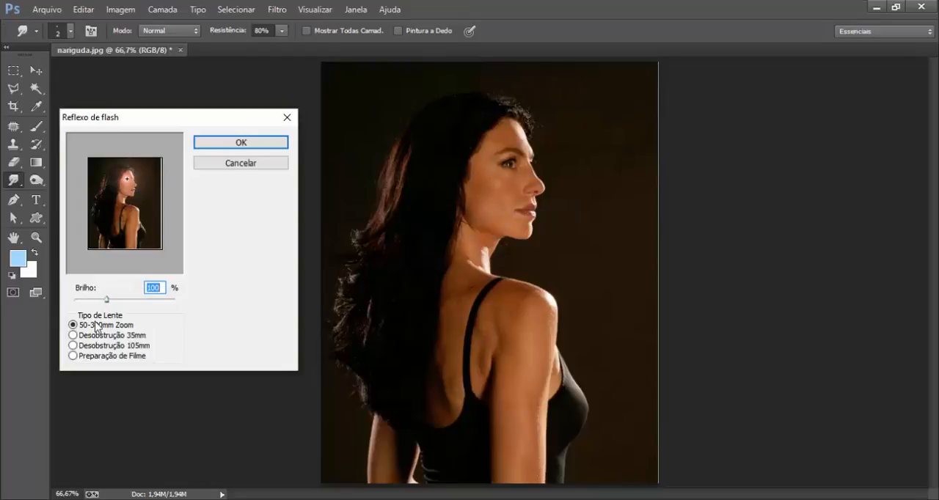
pyautogui.click(72, 335)
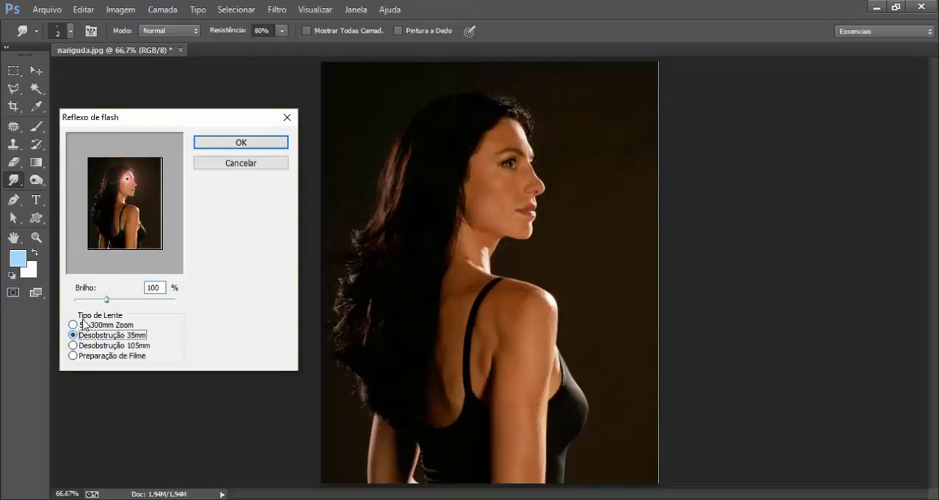
pyautogui.click(73, 346)
pyautogui.click(73, 356)
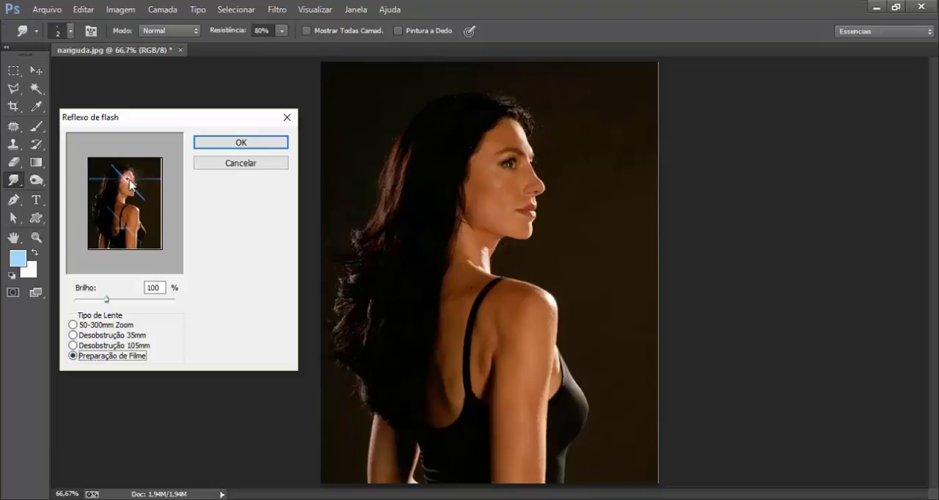
pyautogui.moveTo(131, 185); pyautogui.dragTo(119, 183)
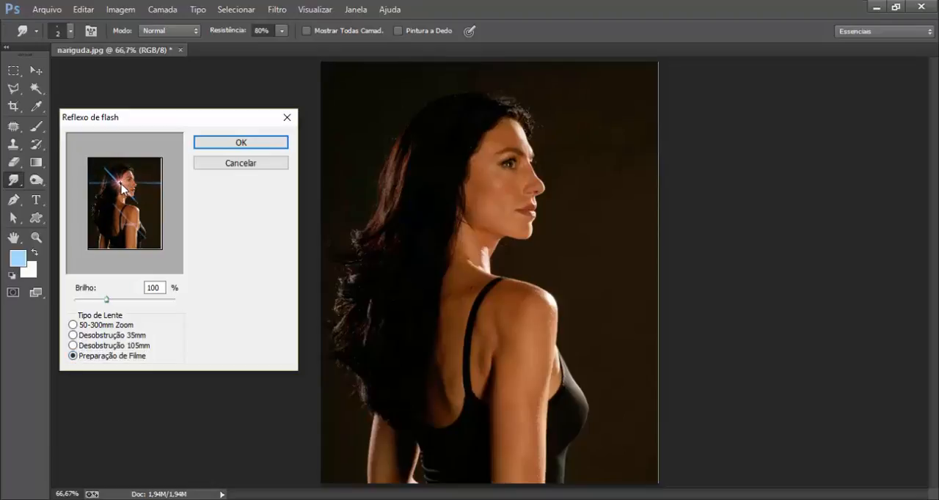
pyautogui.click(221, 143)
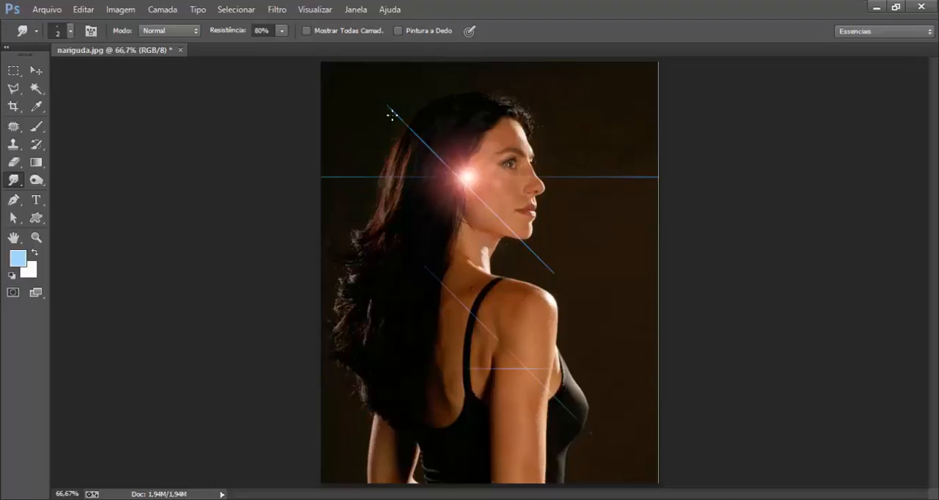
pyautogui.click(277, 10)
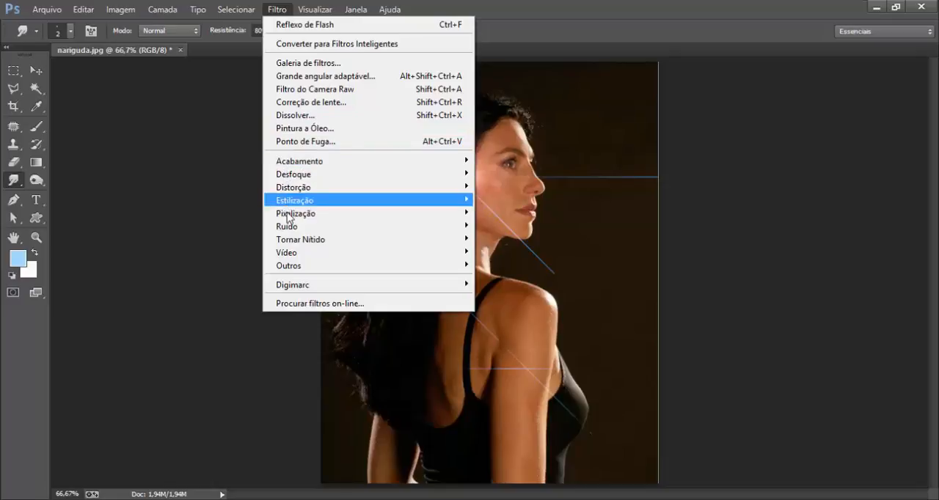
pyautogui.moveTo(288, 179)
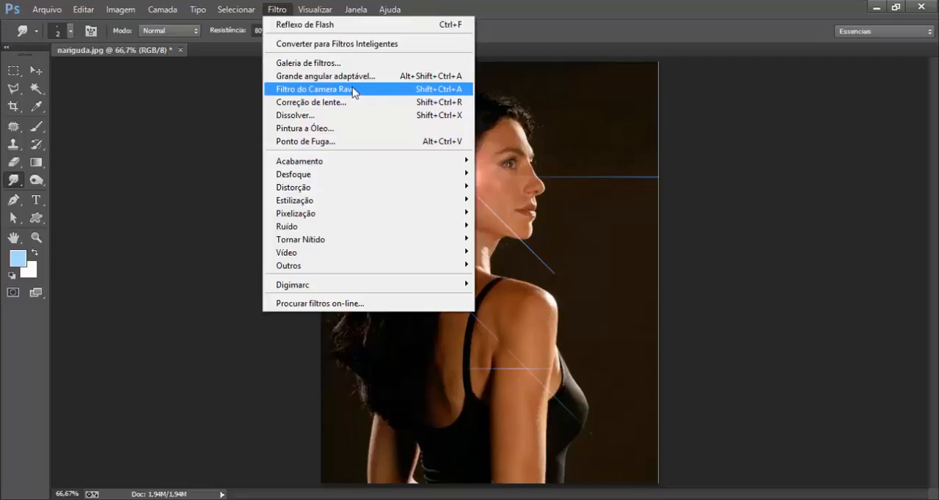
pyautogui.press('Escape')
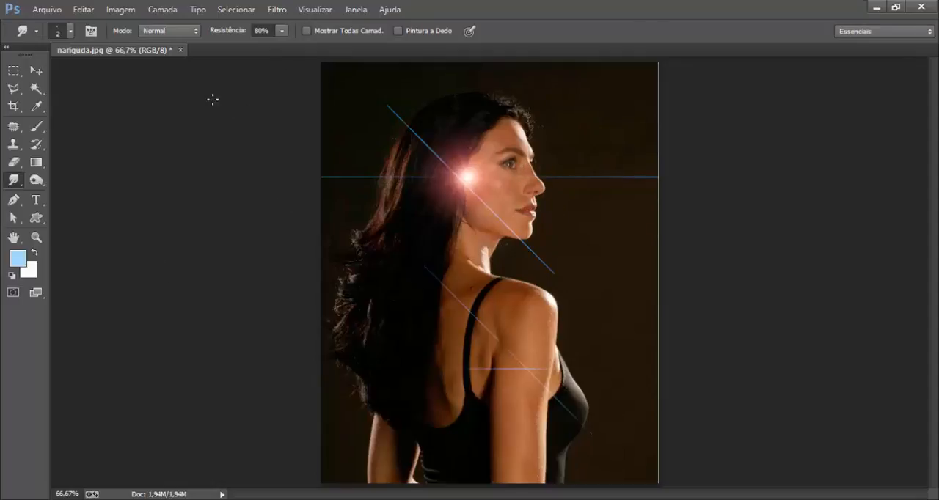
# Open the Galeria de filtros and expand the Distorção, Estilizar and Textura filter categories.
pyautogui.click(276, 10)
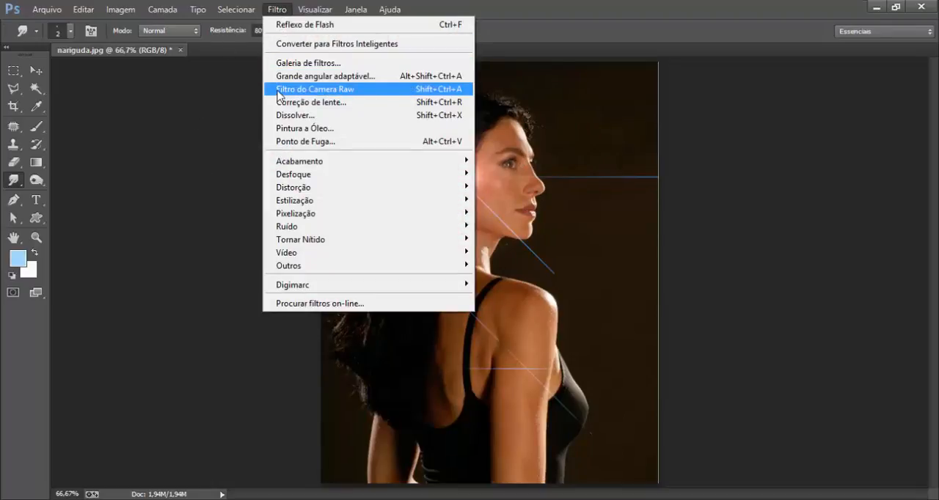
pyautogui.click(313, 64)
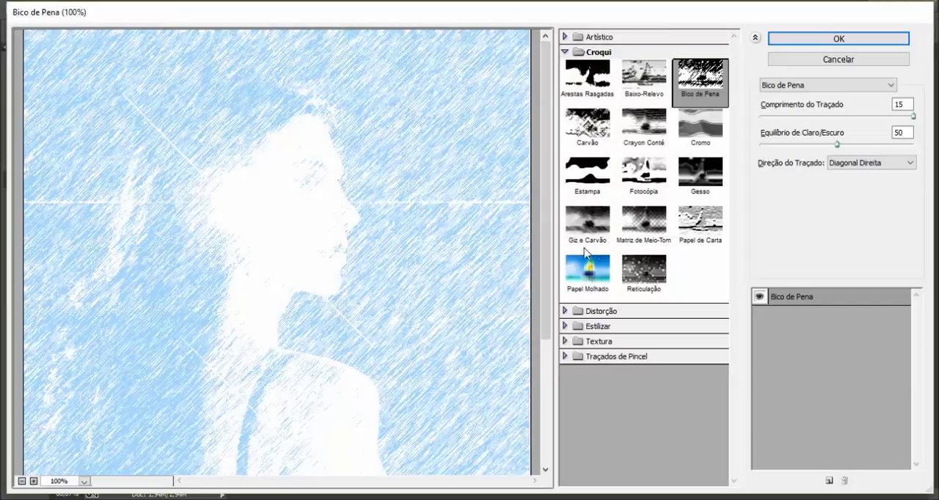
pyautogui.click(566, 312)
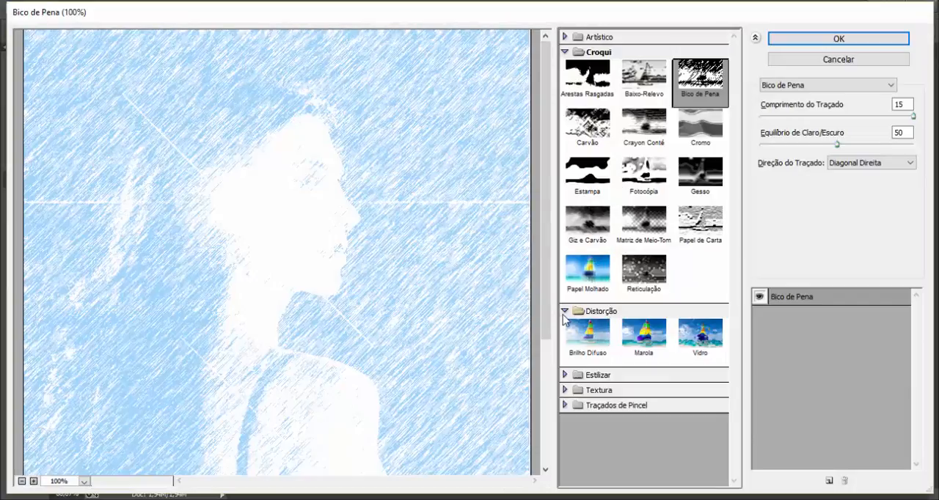
pyautogui.click(565, 376)
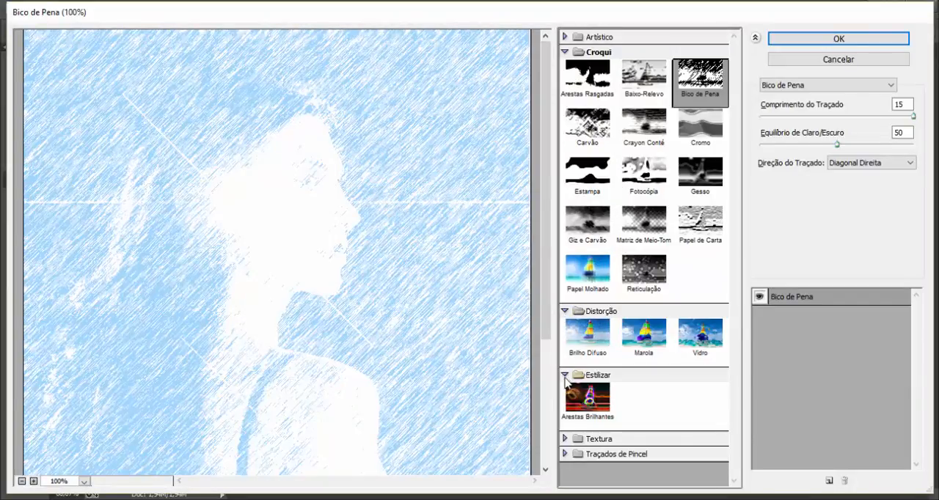
pyautogui.click(565, 439)
pyautogui.scroll(-2, 571, 421)
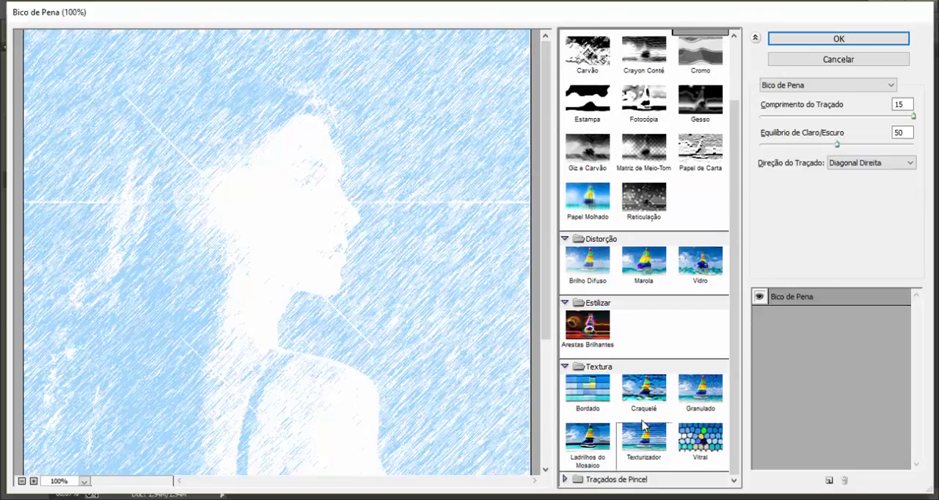
# Preview the Granulado texture, and apply Vitral to the portrait with cell size 10, border thickness 4 and light intensity 3.
pyautogui.click(658, 402)
pyautogui.click(686, 400)
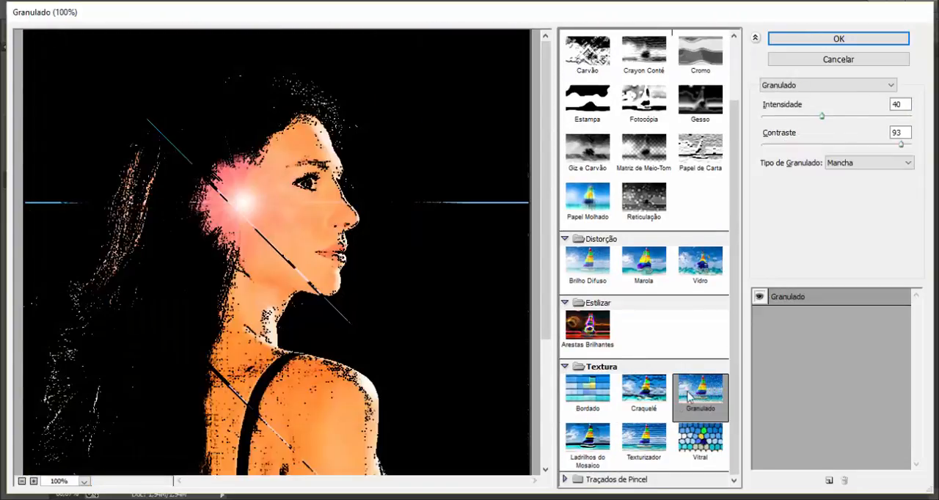
pyautogui.click(692, 449)
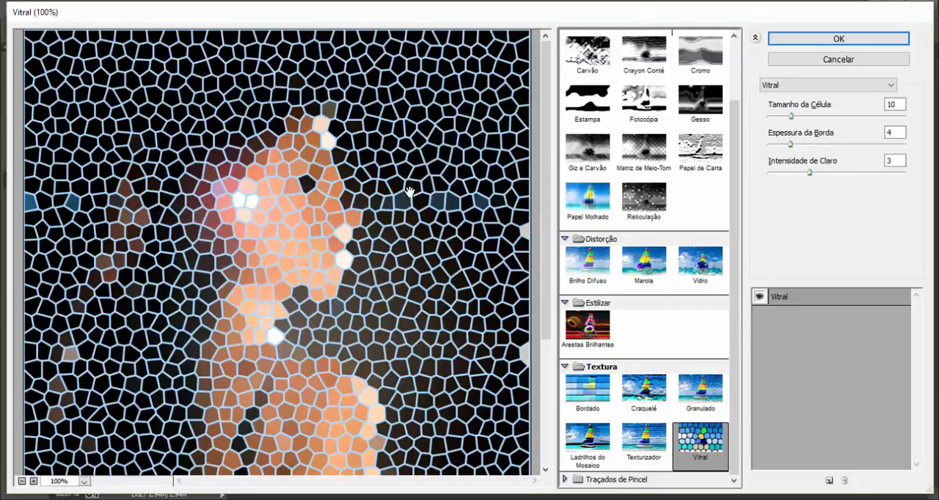
pyautogui.click(806, 41)
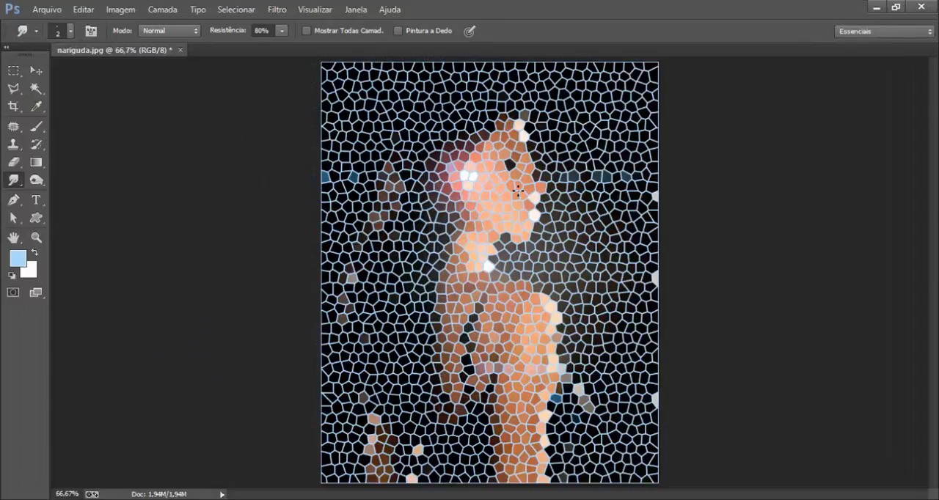